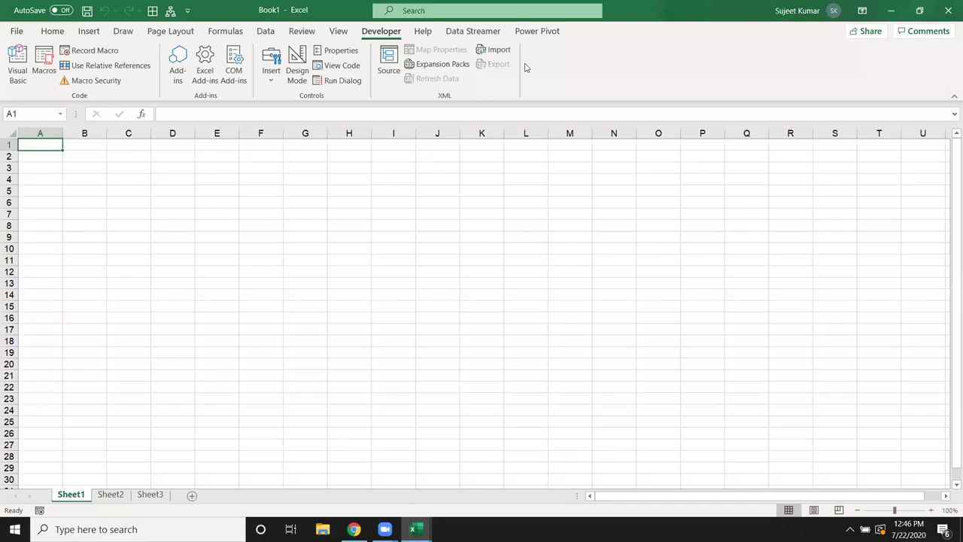
Select cells C5 and A1 on the blank Sheet1.
left_click(127, 192)
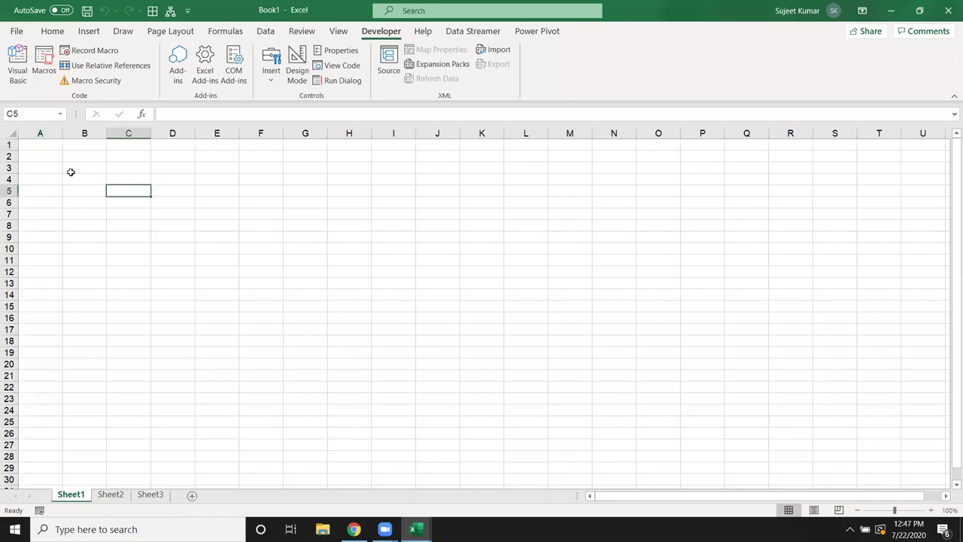
left_click(44, 140)
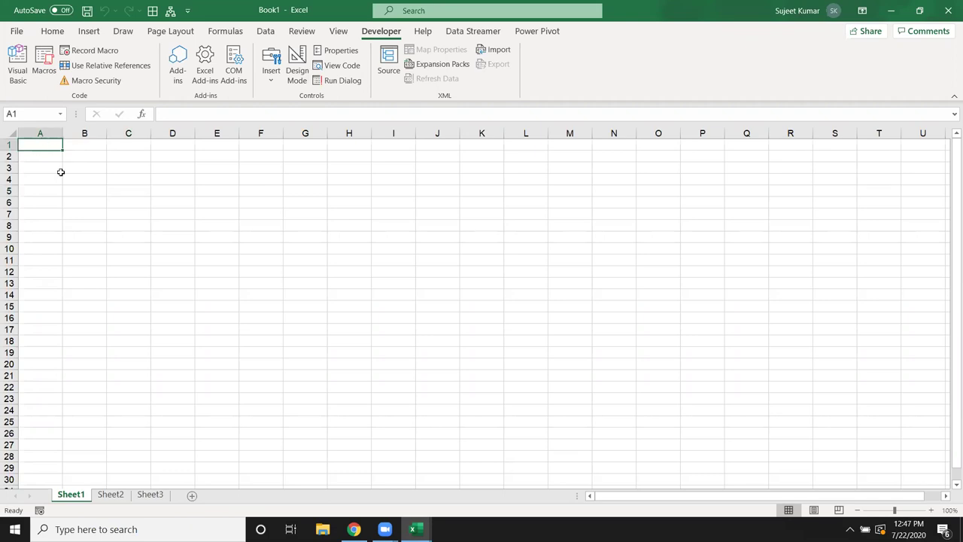
In Sub rr, add the line Range("A1").Value = "Name".
key("alt+F11")
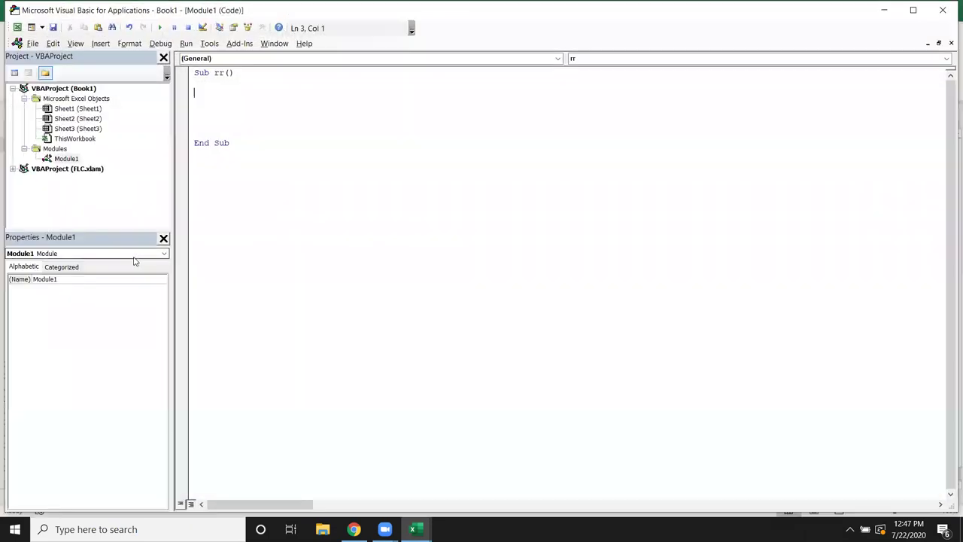
type("range")
type("(\"A1\").vl")
key("Down")
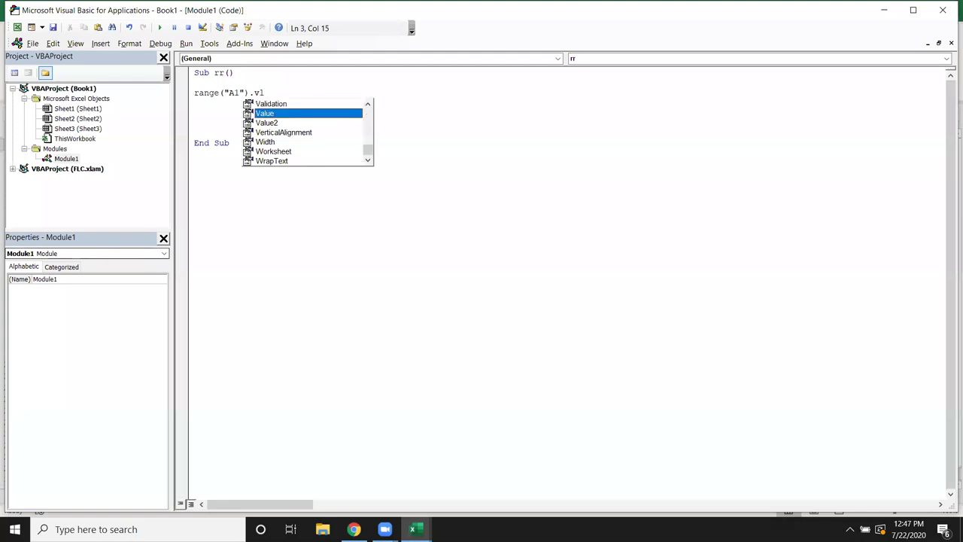
key("space")
type("= \"Name\"")
key("Return")
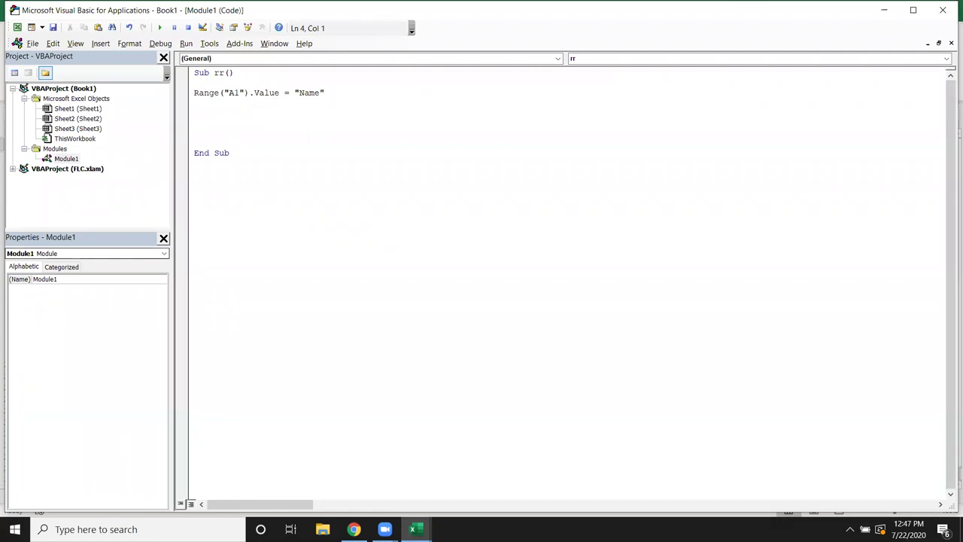
Add Range("B1") = "Roll" on the next line of rr.
key("Up")
key("Up")
key("Down")
key("shift+Down")
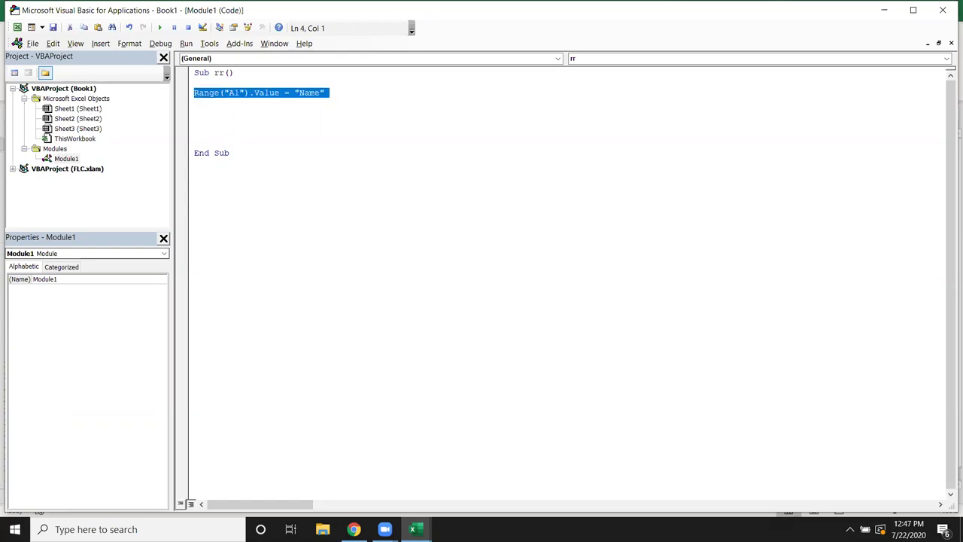
key("Right")
type("range")
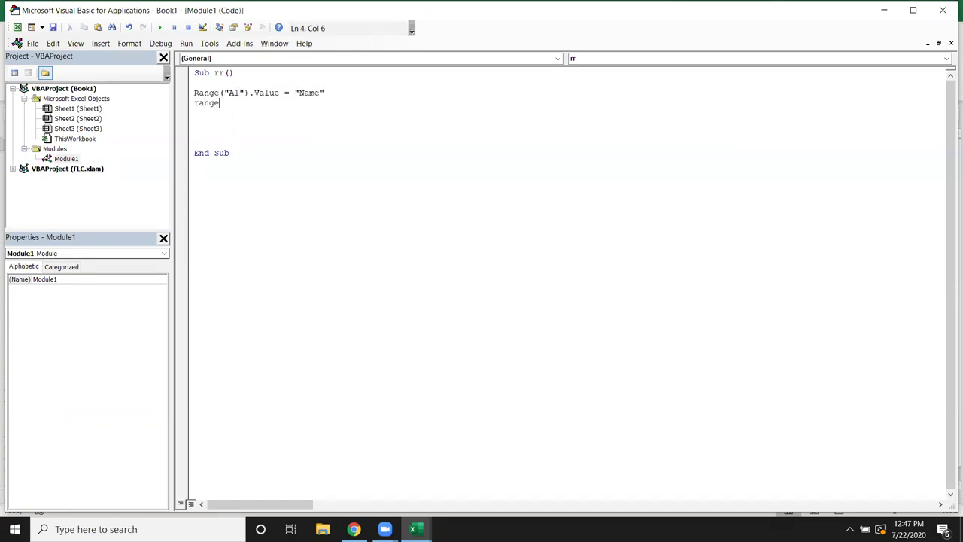
type("(\"B")
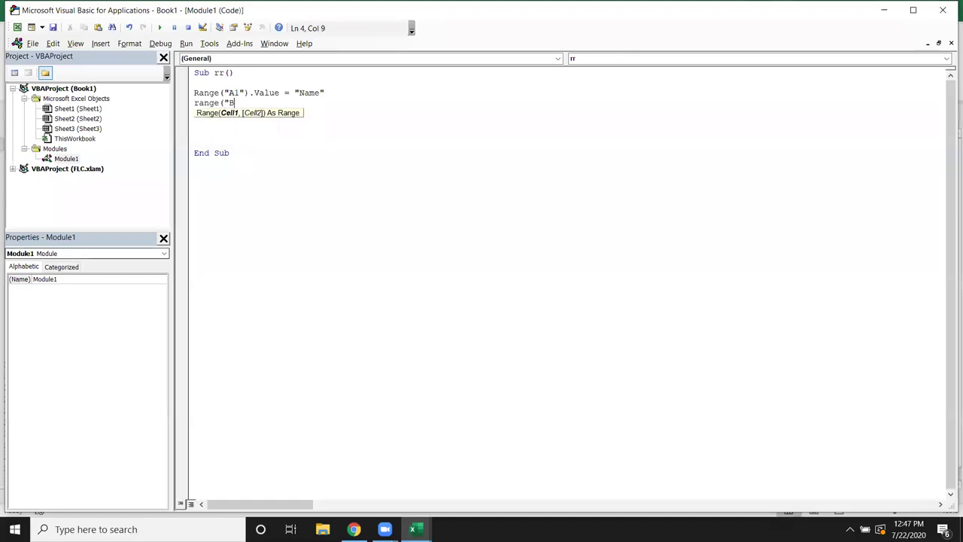
type("1\")=\"Roll\"")
key("Return")
Add Range("C1").Formula = "Marks" and go back to Excel.
type("range")
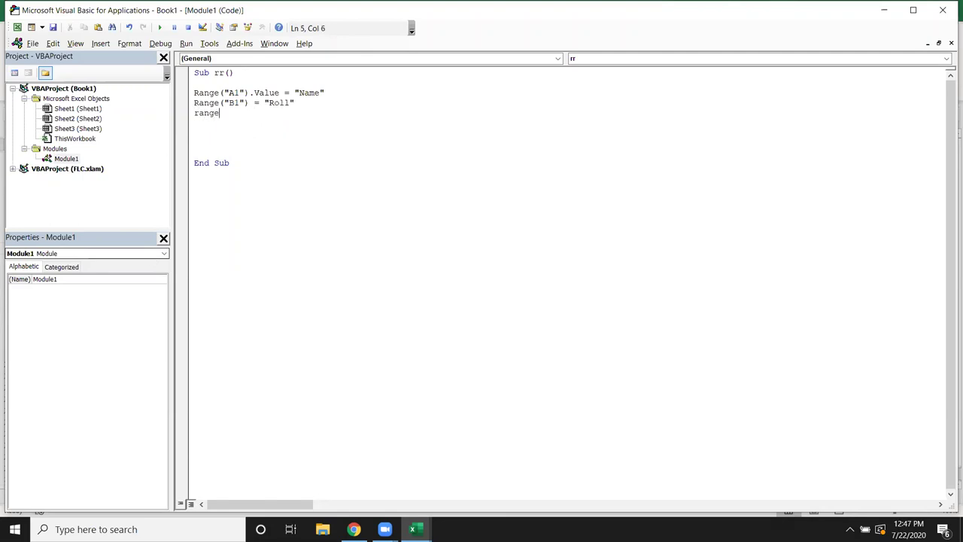
type("(\"C1\").")
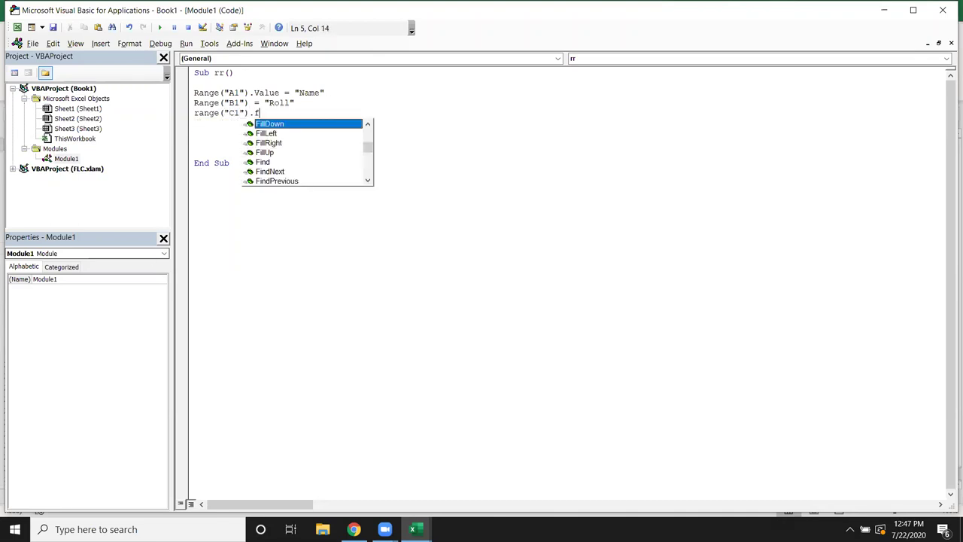
type("for")
key("Tab")
type("=\"")
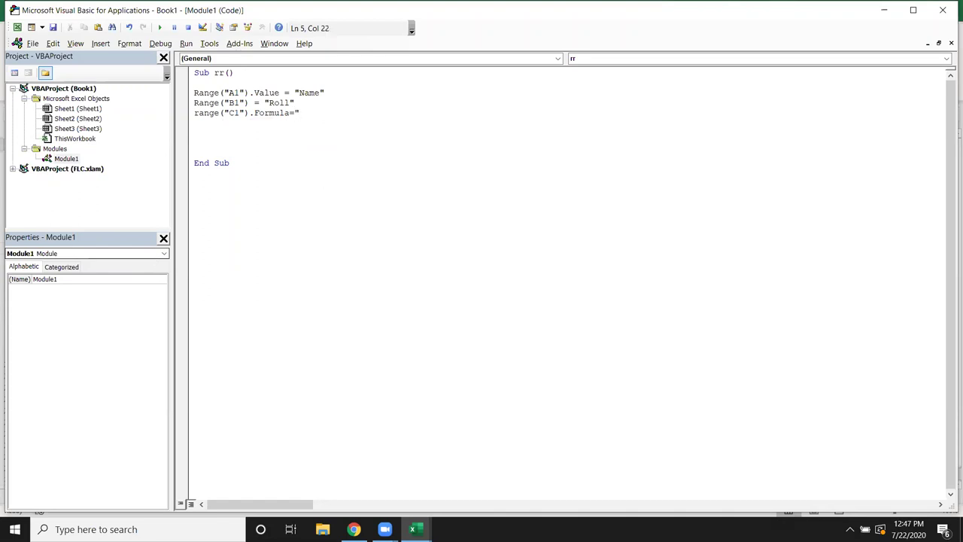
type("Marks\"")
key("Return")
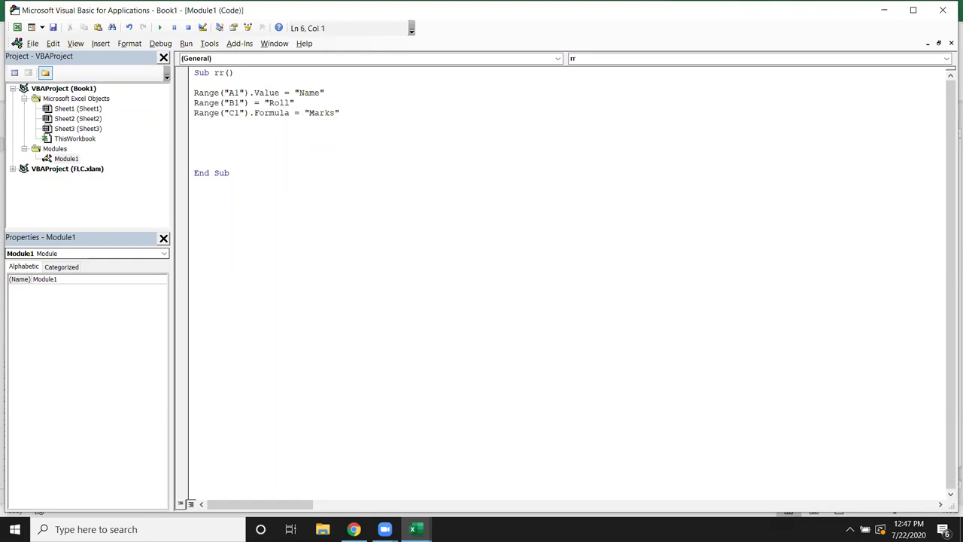
key("Up")
key("Up")
key("Up")
key("shift+Down")
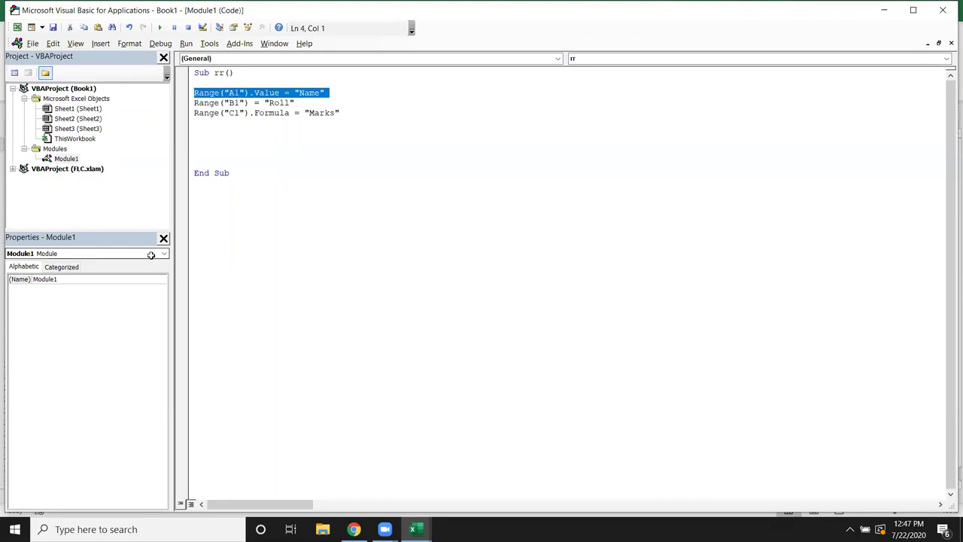
key("alt+F11")
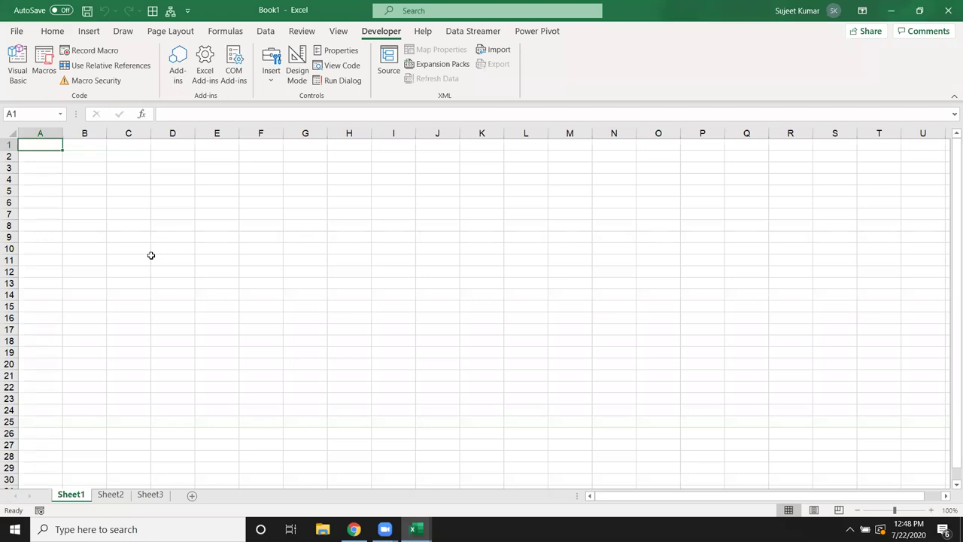
Select cells B5 and A2, then view the empty Sheet3.
left_click(105, 188)
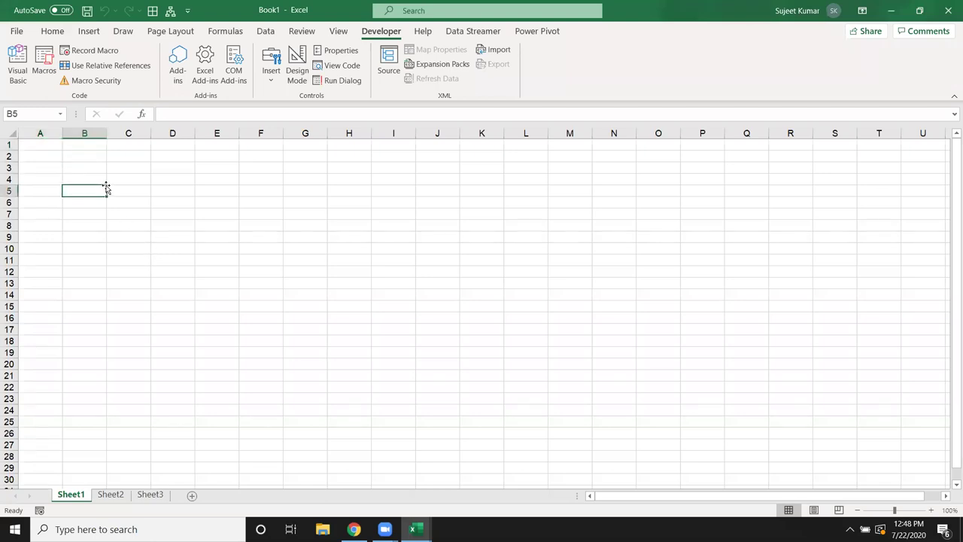
left_click(50, 153)
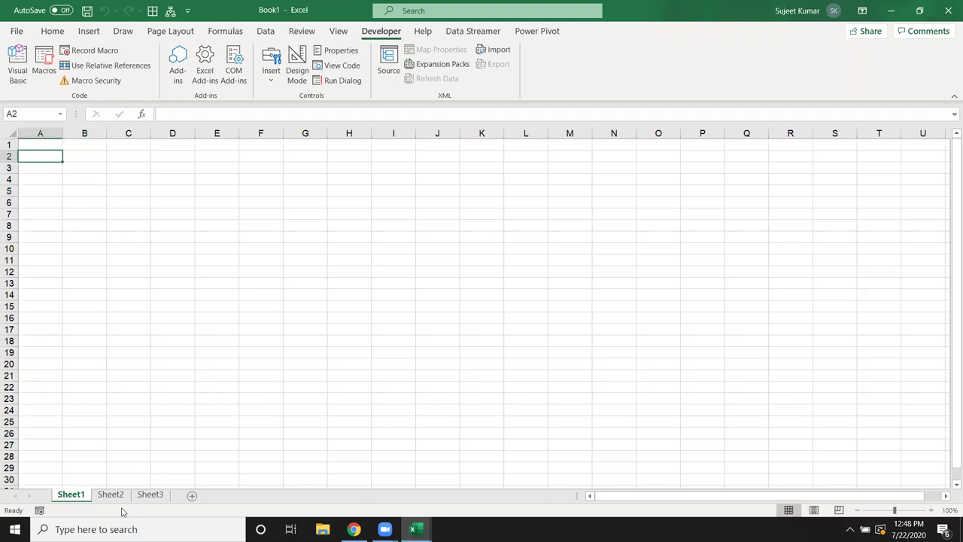
left_click(151, 494)
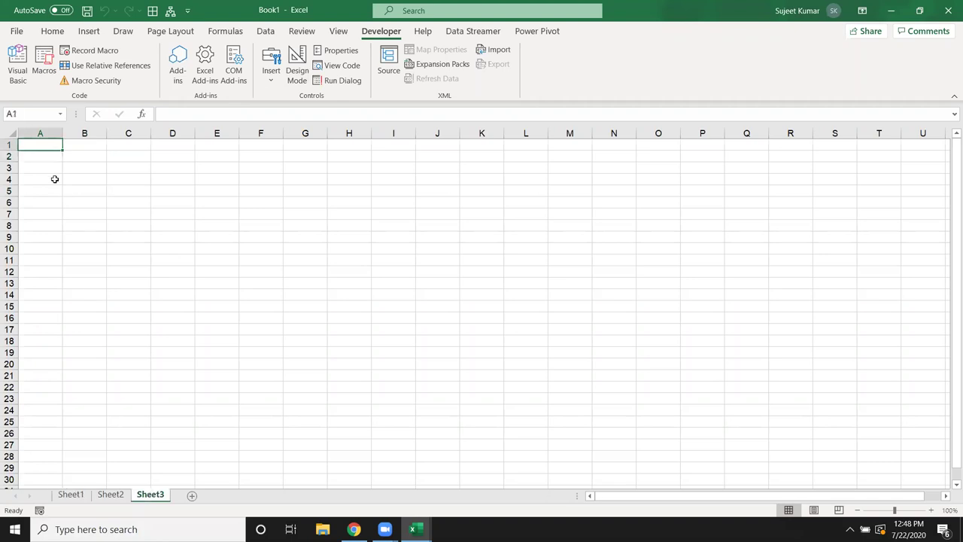
Add Sheets("Sheet3").Select followed by Range("A1").Value = "Name" to rr.
key("alt+F11")
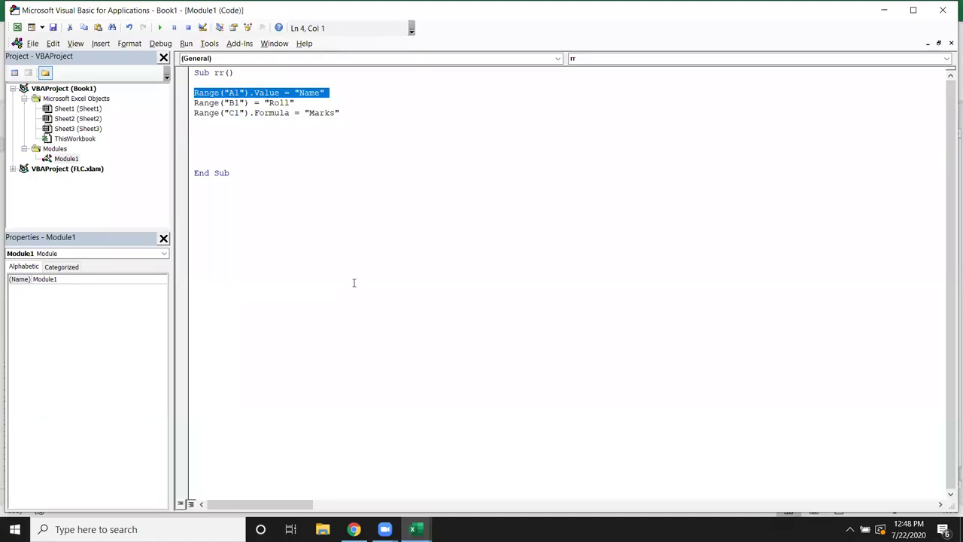
left_click(232, 151)
key("Return")
key("Up")
type("sheets")
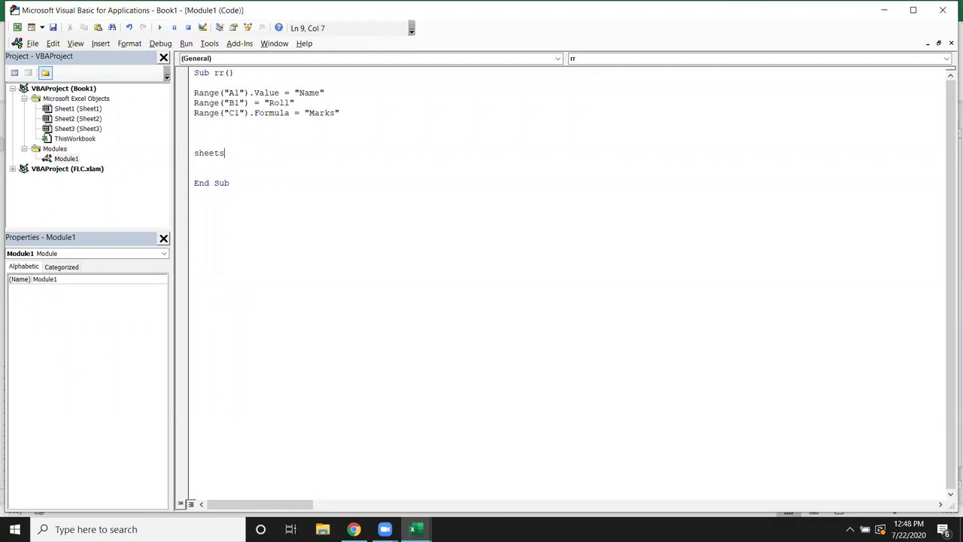
type("(\"S")
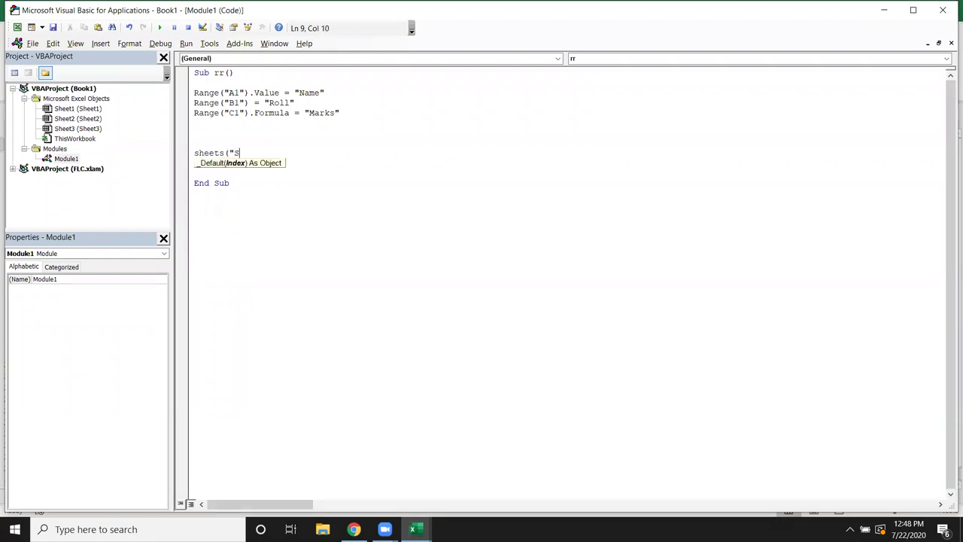
type("heet")
type("3\").select")
key("Return")
type("range(")
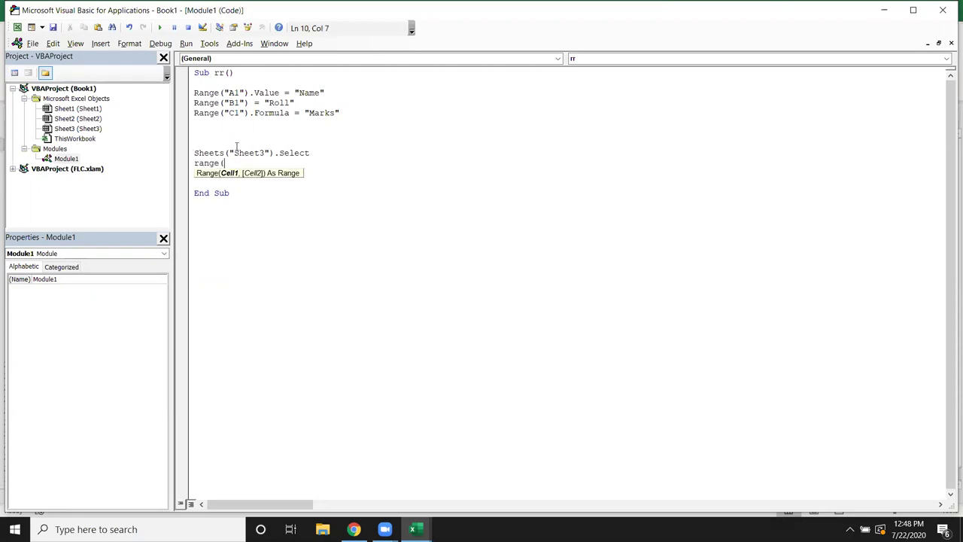
type("\"A1\").v")
key("Down")
key("Tab")
type("=\"Name")
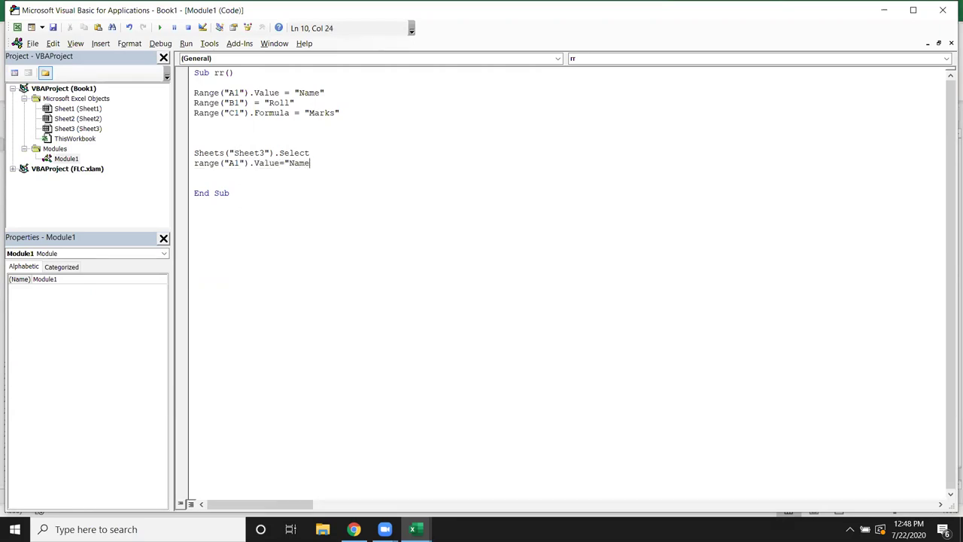
key("Return")
key("Return")
key("Return")
Add Sheets("Sheet3").Range("a1").Value = "Name" and begin a Workbooks("Book2.xlsx") line above.
type("sheets")
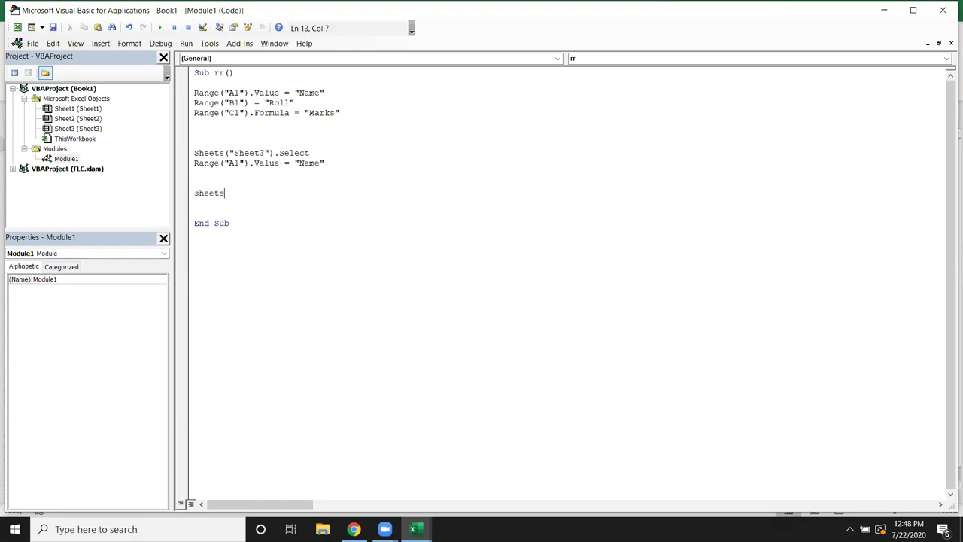
type("(\"Sheet")
type("3")
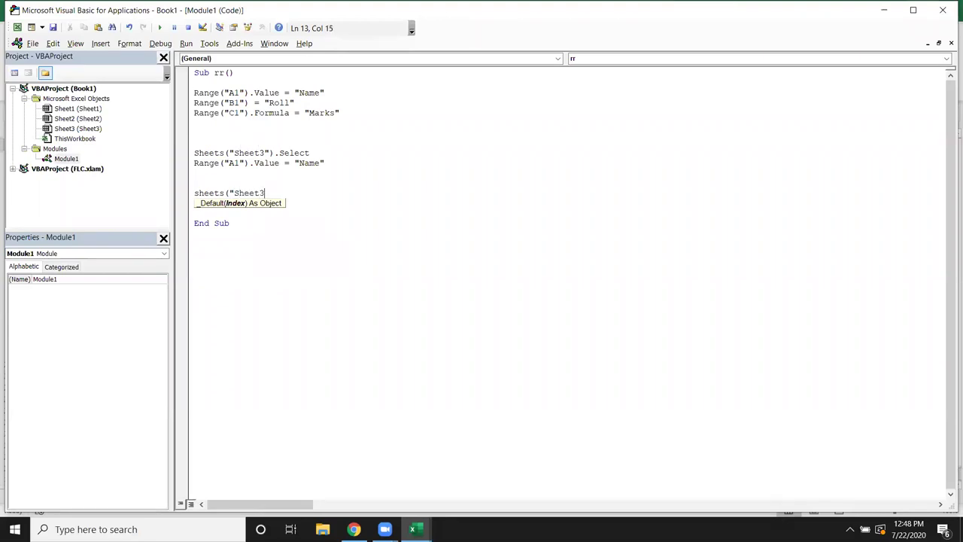
type("\").range")
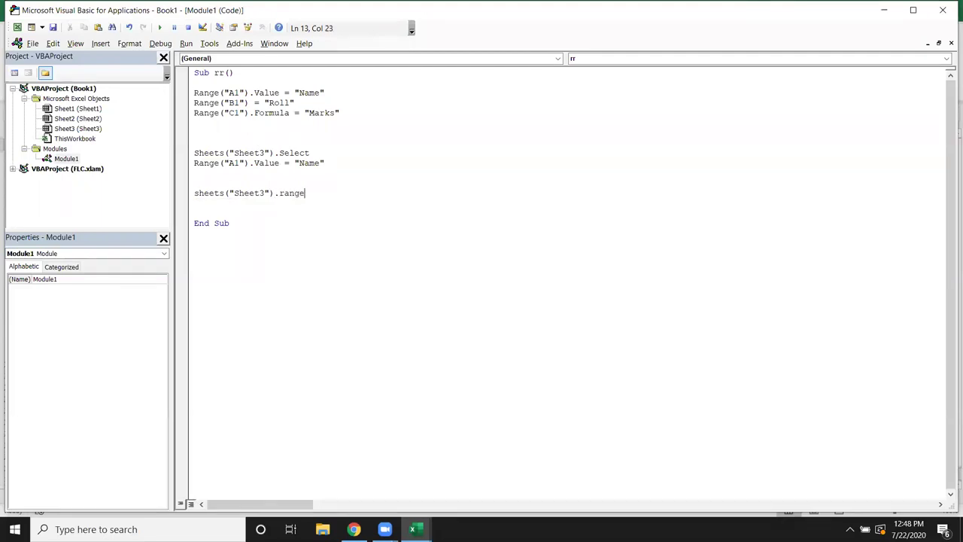
type("(\"a1")
type("\").value =")
type("\"Name\"")
key("Return")
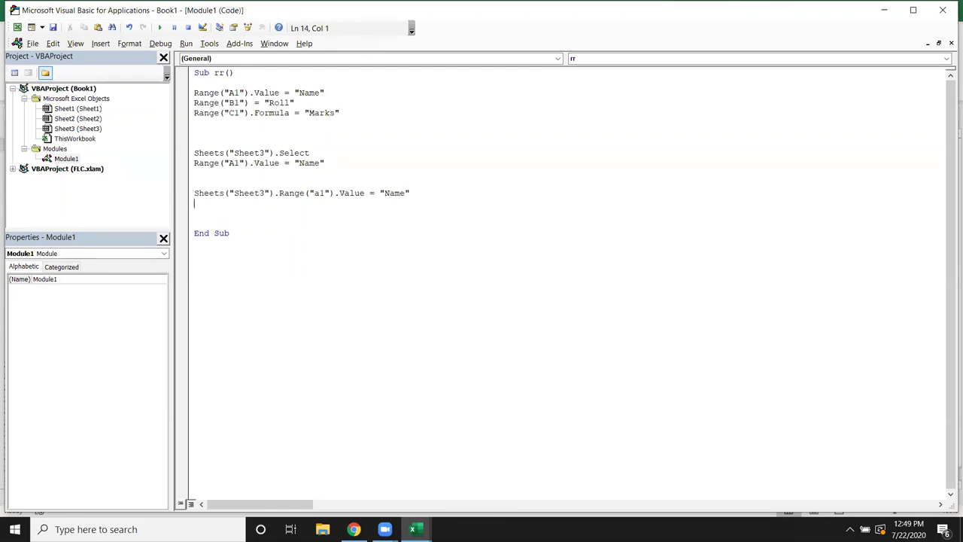
key("Up")
key("Up")
key("Up")
key("Up")
key("Up")
key("Return")
key("Up")
type("\"")
key("BackSpace")
type("workbooks(")
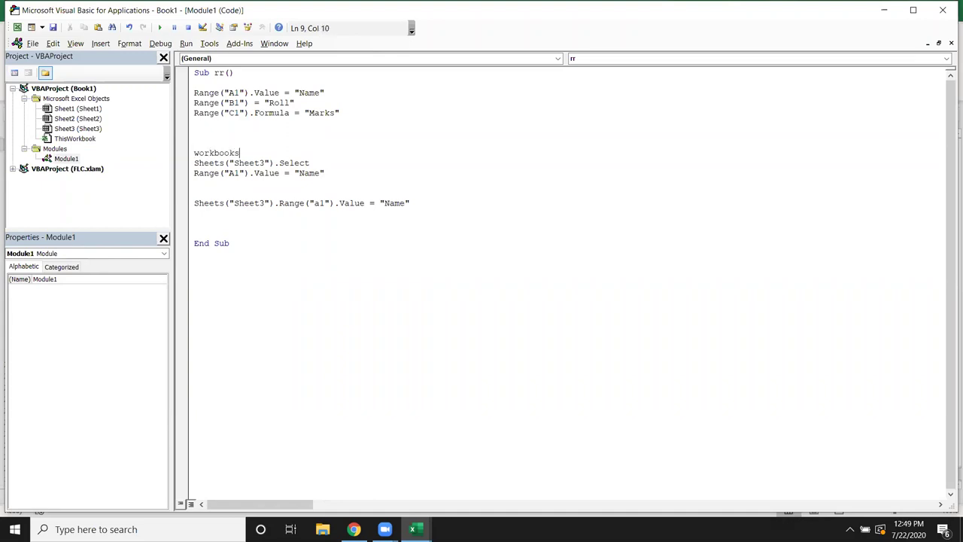
type("\"Book2")
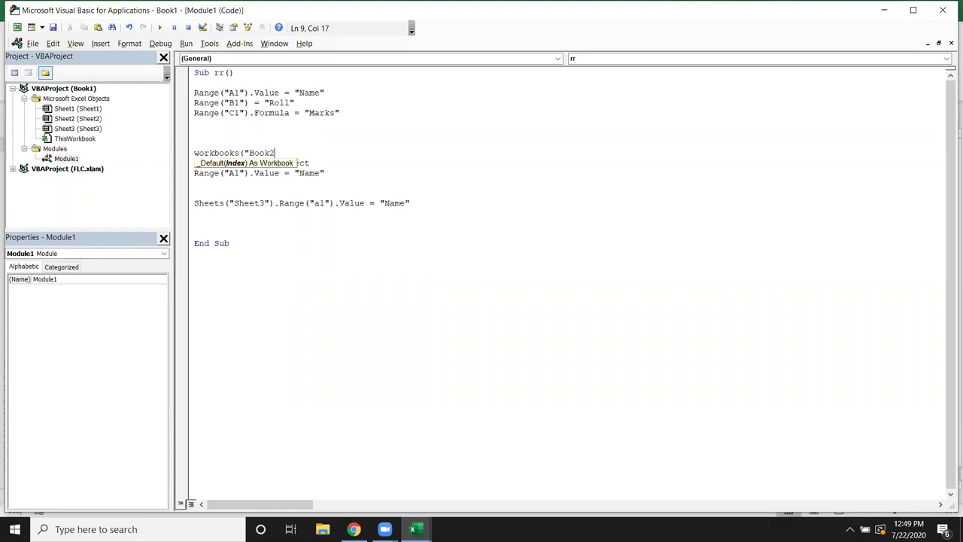
type(".xlsx\").v")
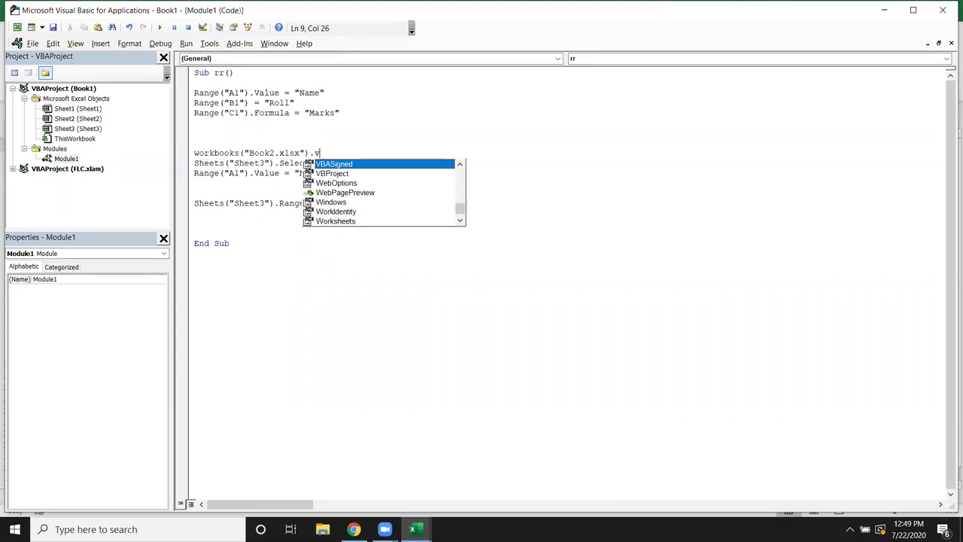
Complete the line as Workbooks("Book2.xlsx").Activate above the Sheet3 selection.
key("BackSpace")
type("ac")
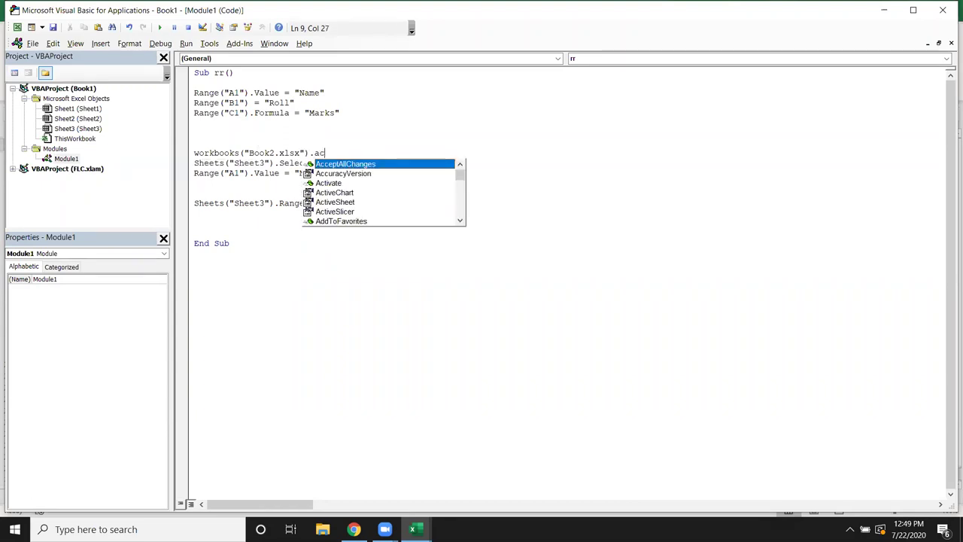
key("Down")
key("Down")
key("Tab")
left_click(305, 256)
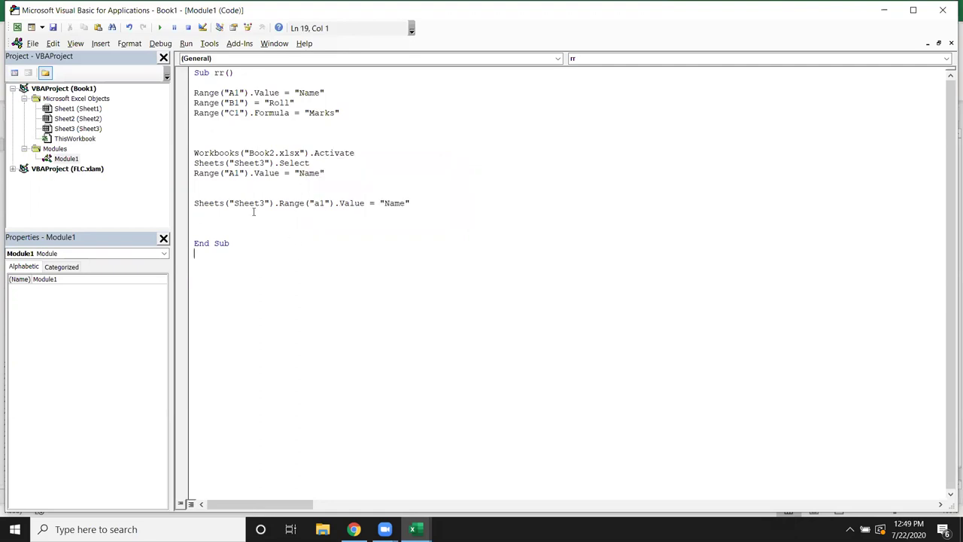
left_click_drag(195, 123, 197, 84)
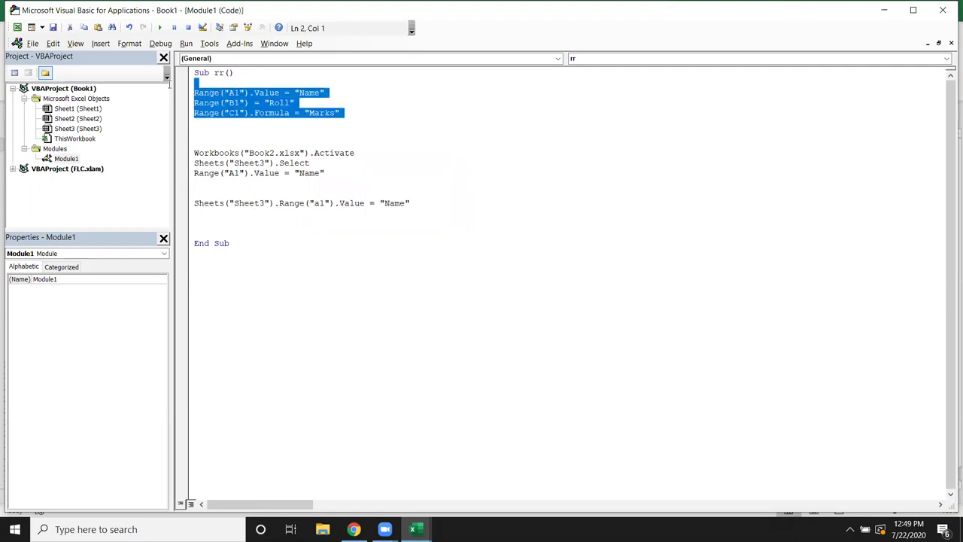
left_click(204, 123)
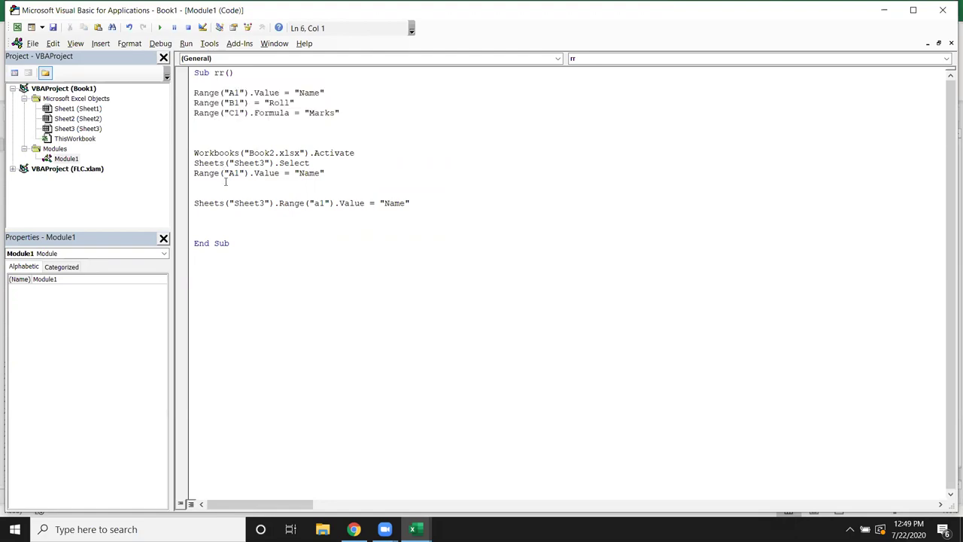
left_click(190, 94)
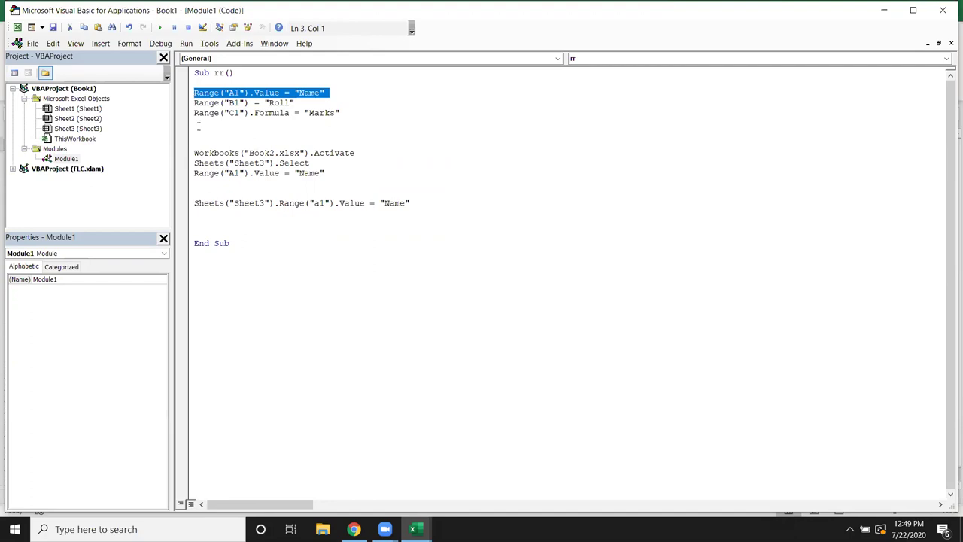
left_click(197, 131)
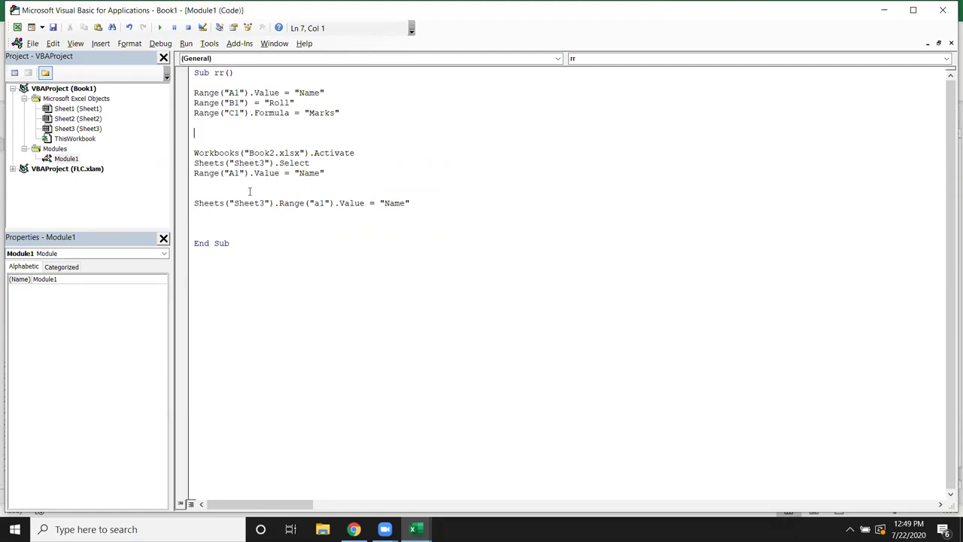
left_click_drag(331, 173, 185, 154)
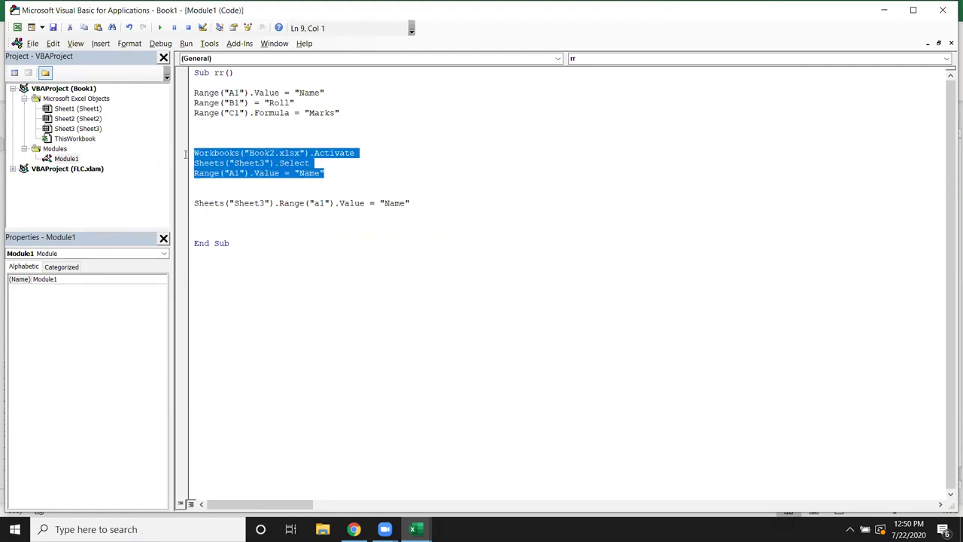
double_click(200, 202)
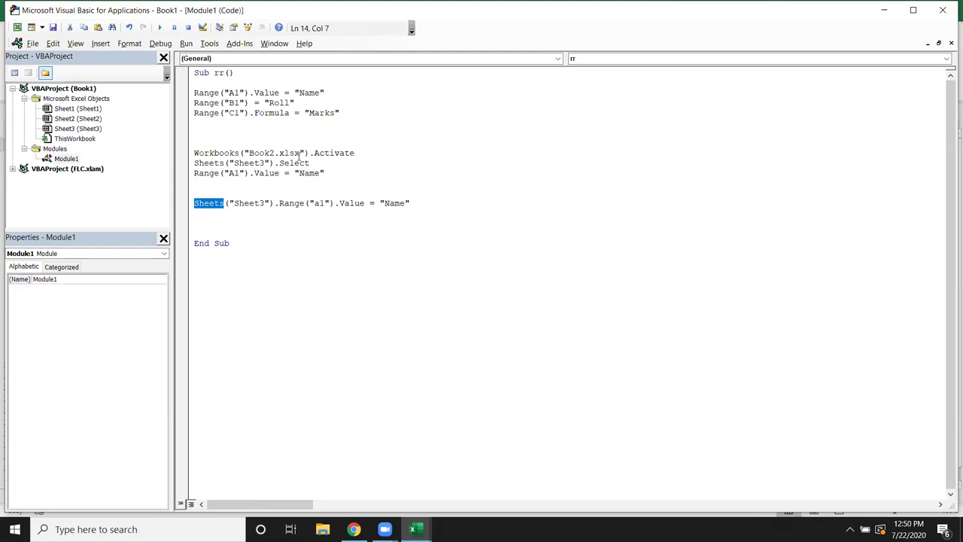
left_click_drag(313, 153, 189, 153)
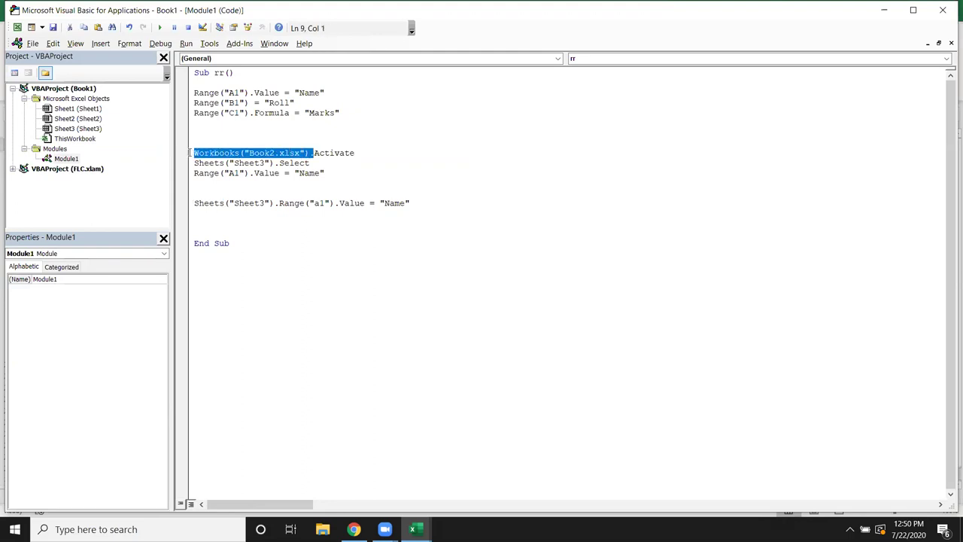
Paste Workbooks("Book2.xlsx"). in front of Sheets("Sheet3").Range("a1") in the last statement.
left_click(194, 203)
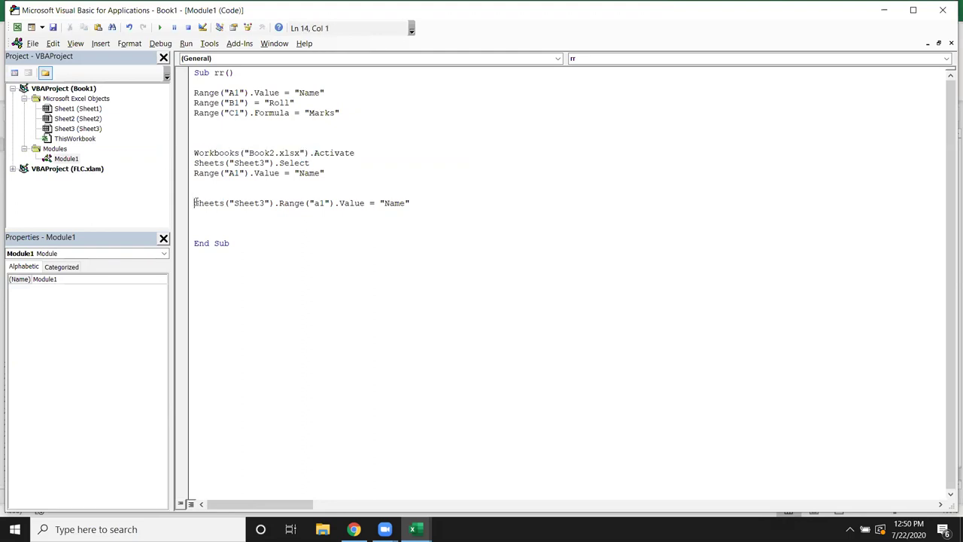
type("Workbooks(\"Book2.xlsx\").")
left_click(303, 254)
left_click(289, 236)
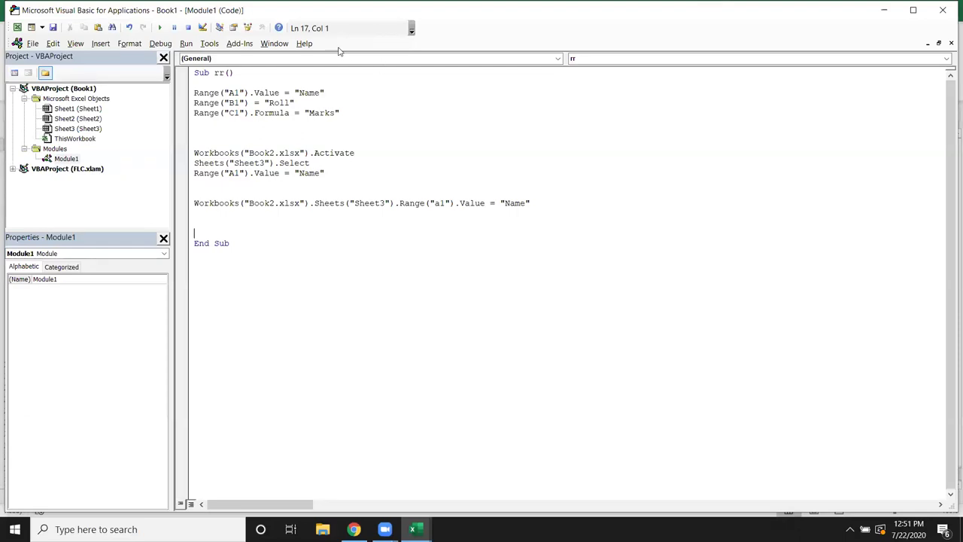
Rename the Sheet1 tab to Form and the Sheet2 tab to Data.
key("alt+F11")
left_click(74, 496)
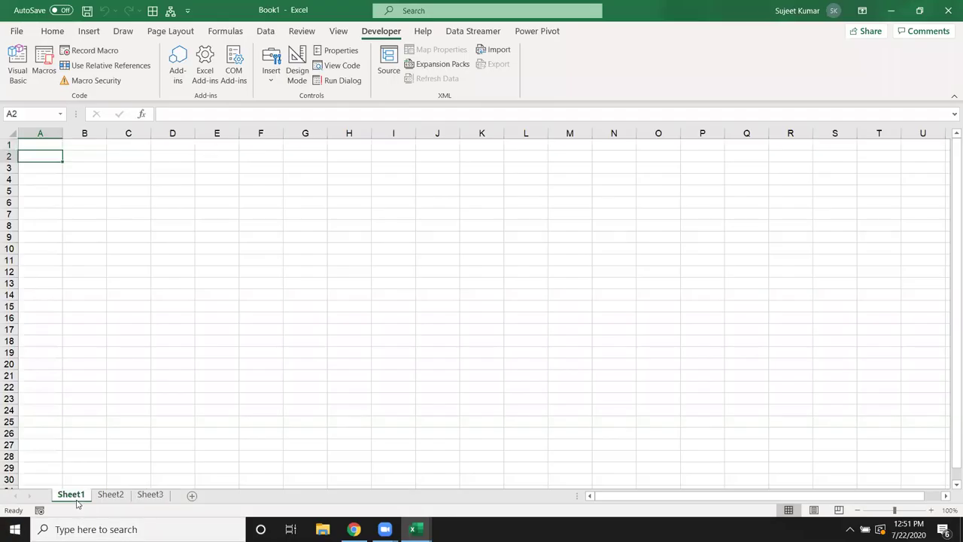
double_click(74, 497)
type("Form")
left_click(64, 435)
double_click(105, 497)
type("Data")
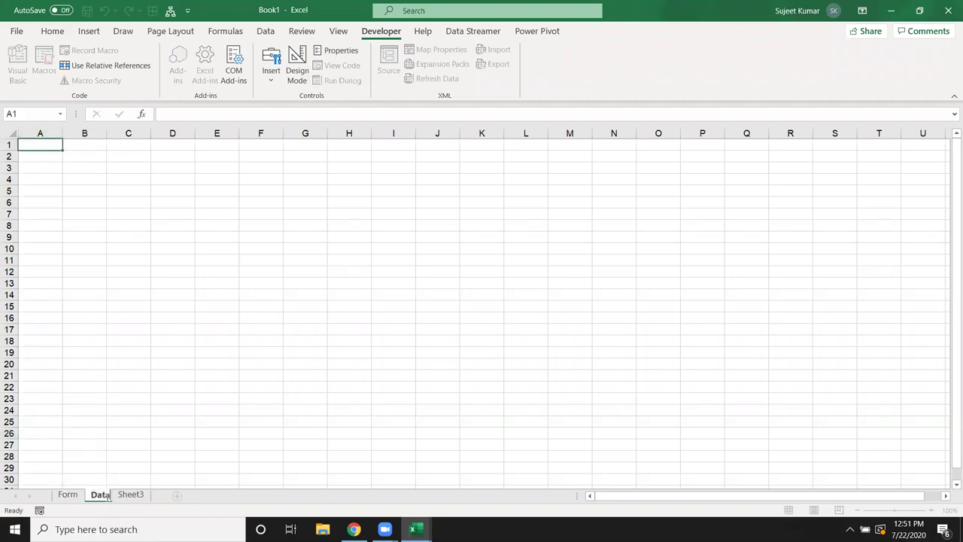
left_click(132, 398)
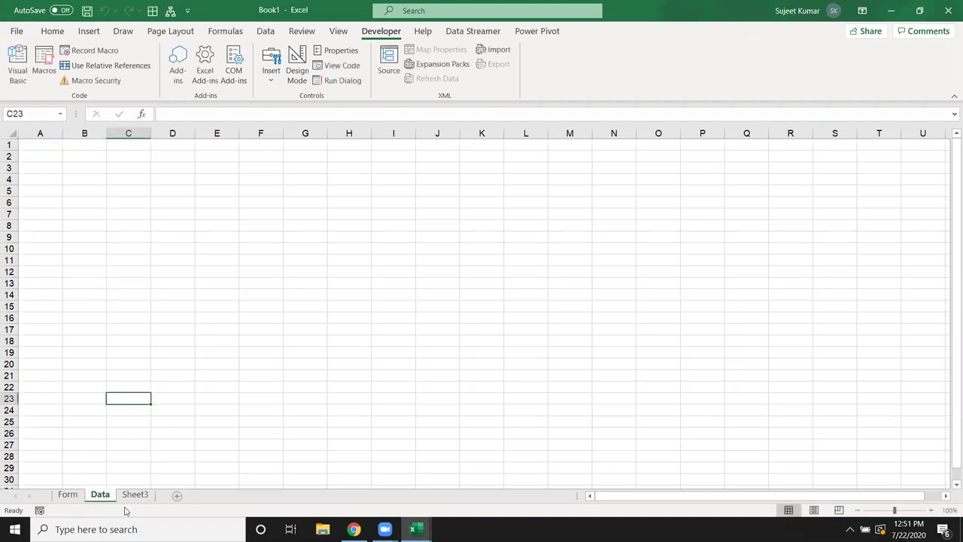
Label Form cells A4, A7 and A10 as Name, City and Marks.
left_click(68, 494)
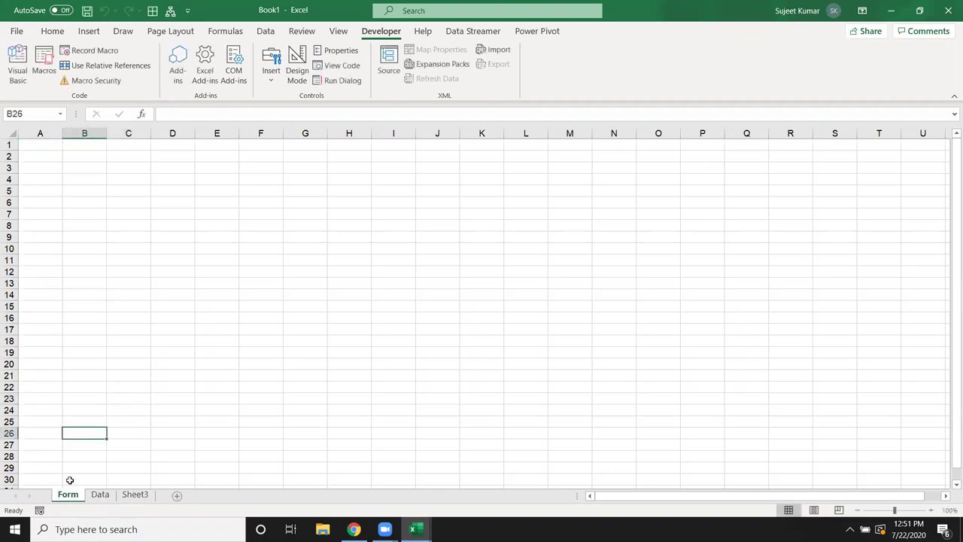
left_click(52, 177)
type("Name")
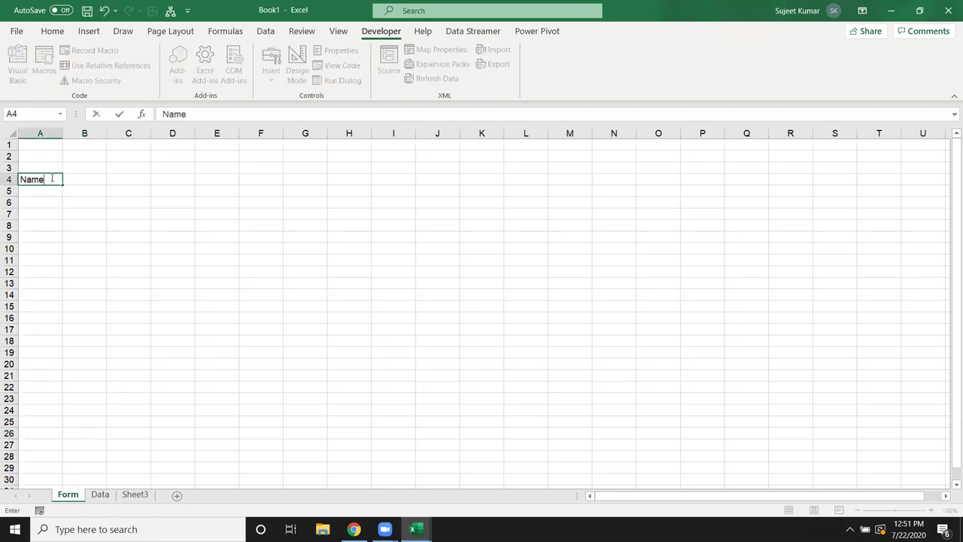
key("Return")
key("Return")
key("Return")
type("R")
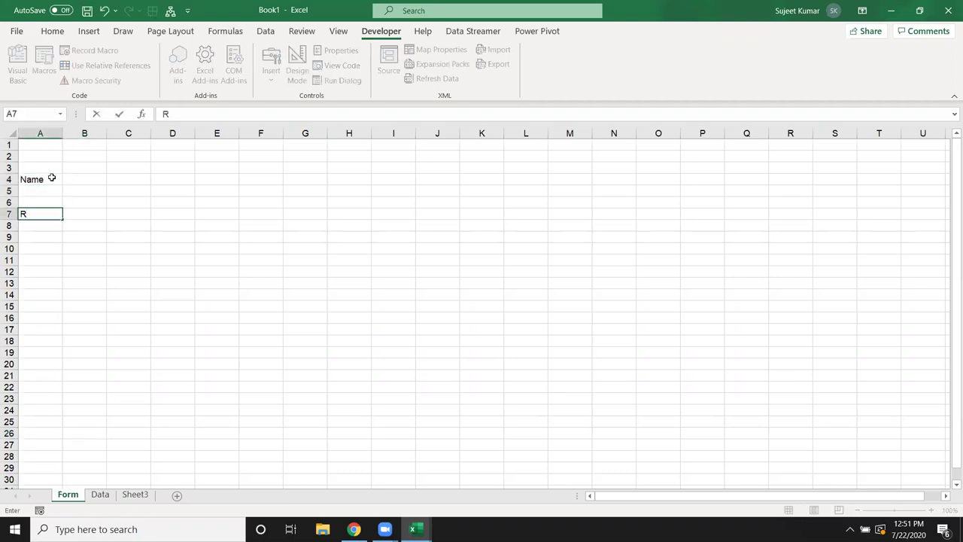
key("BackSpace")
type("City")
key("Return")
key("Return")
key("Return")
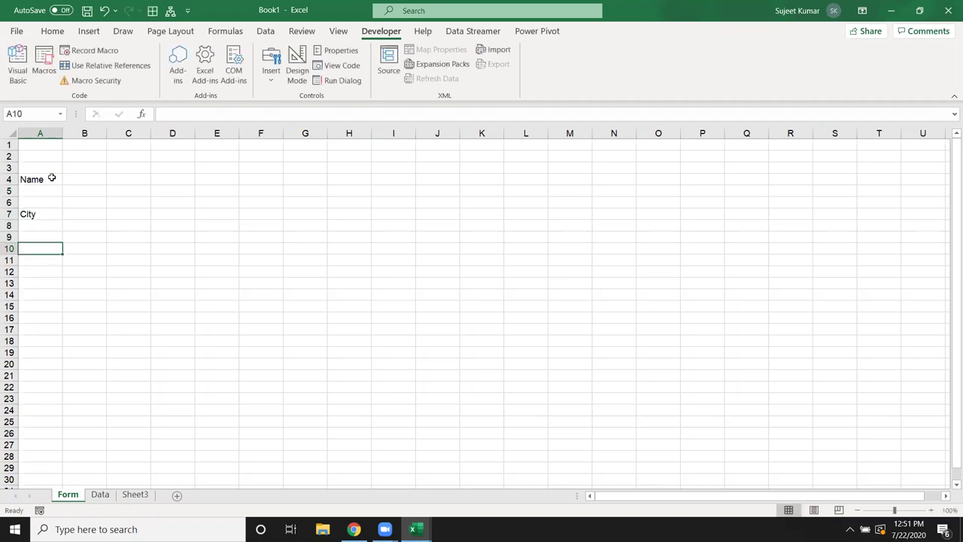
type("Marks")
key("Return")
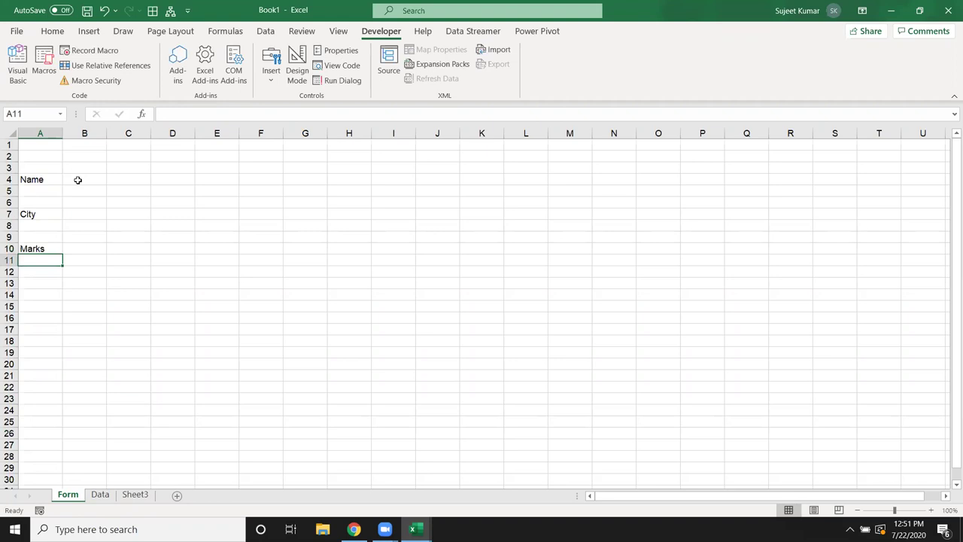
Enter a sample name in cell B4.
left_click(78, 181)
type("Puja")
left_click(118, 239)
Enter headers Name, City and Amt in Data sheet cells A1:C1.
left_click(106, 494)
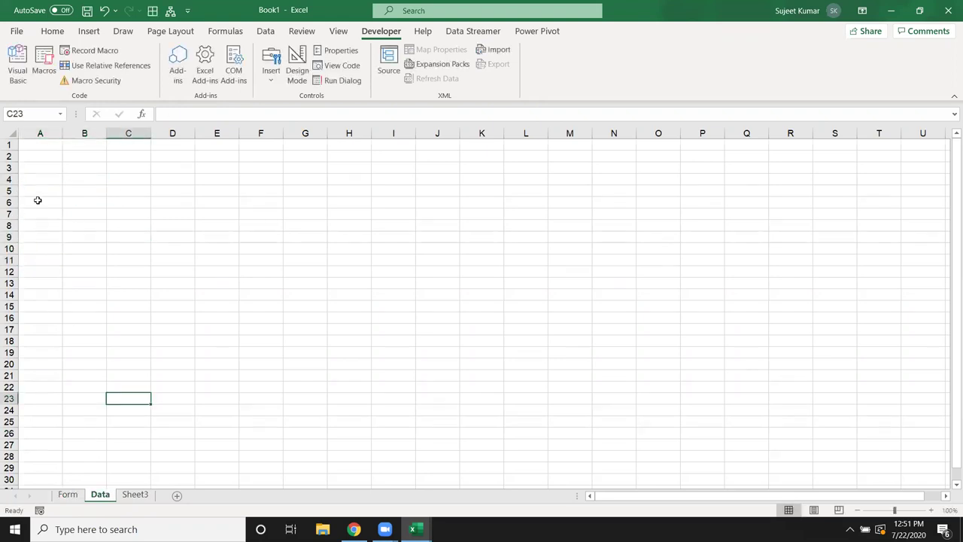
left_click(41, 146)
type("Name")
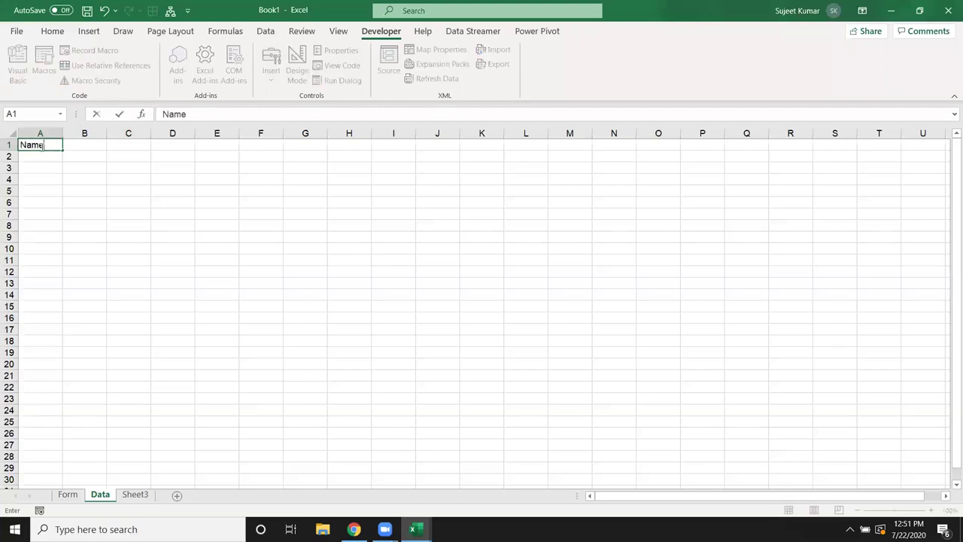
key("Tab")
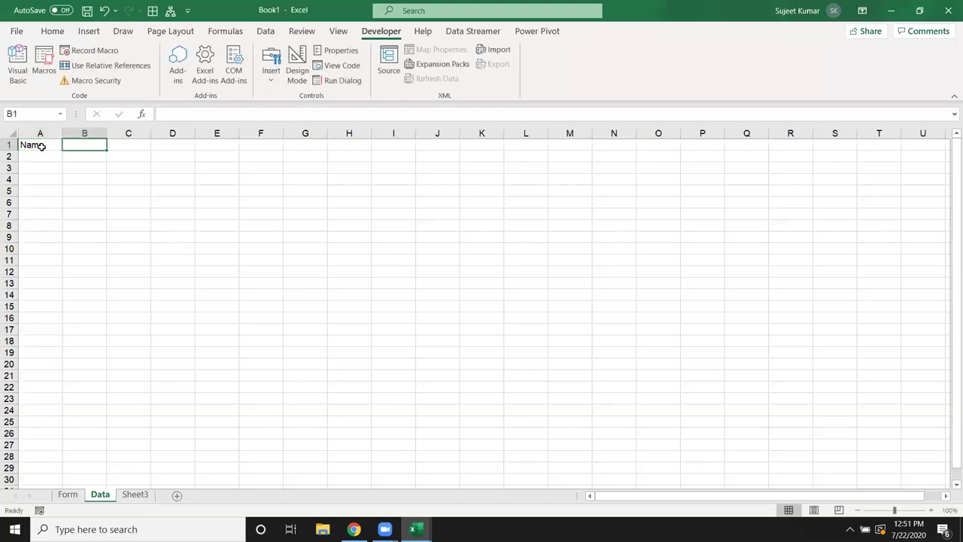
type("City")
key("Tab")
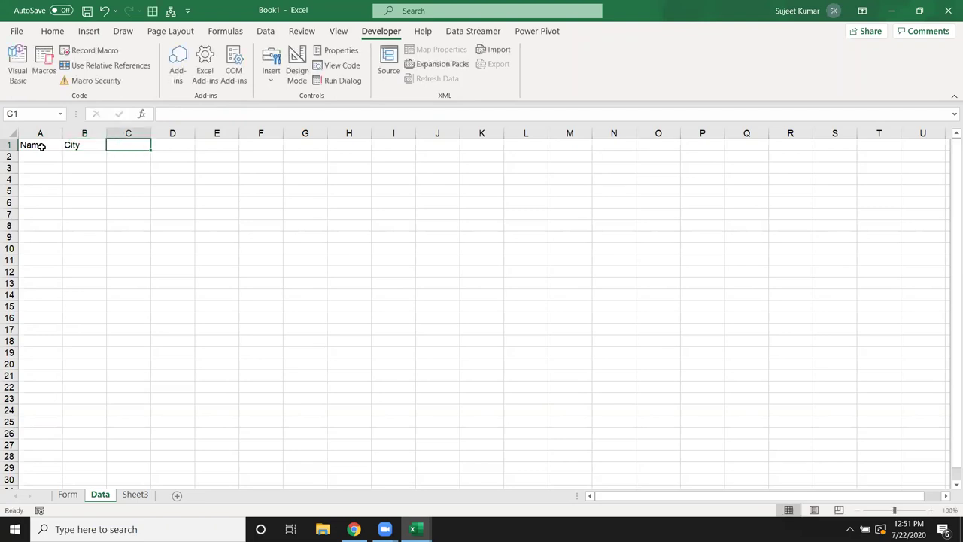
type("Mark")
key("BackSpace")
key("BackSpace")
key("BackSpace")
key("BackSpace")
type("Amt")
key("Return")
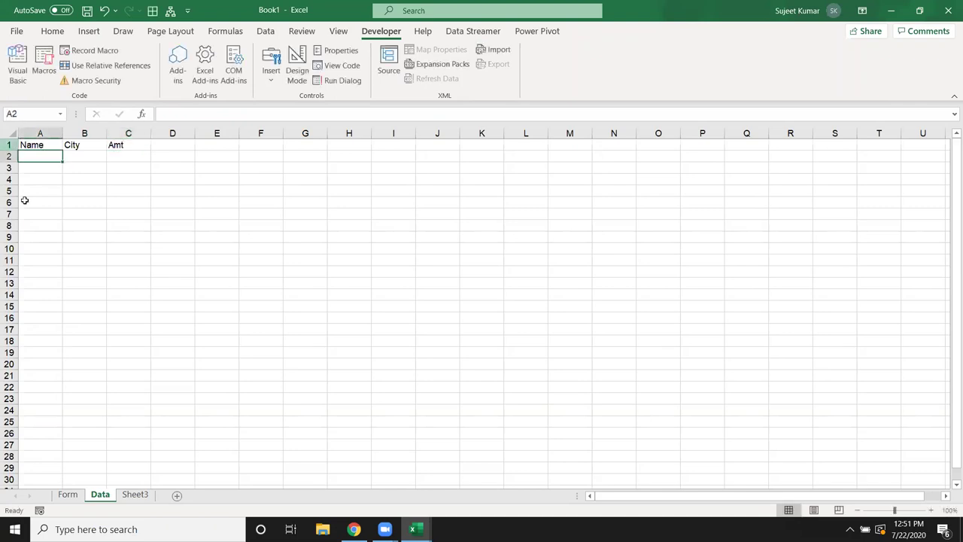
Change the Form sheet's A10 label from Marks to Amt.
left_click(68, 495)
left_click(35, 244)
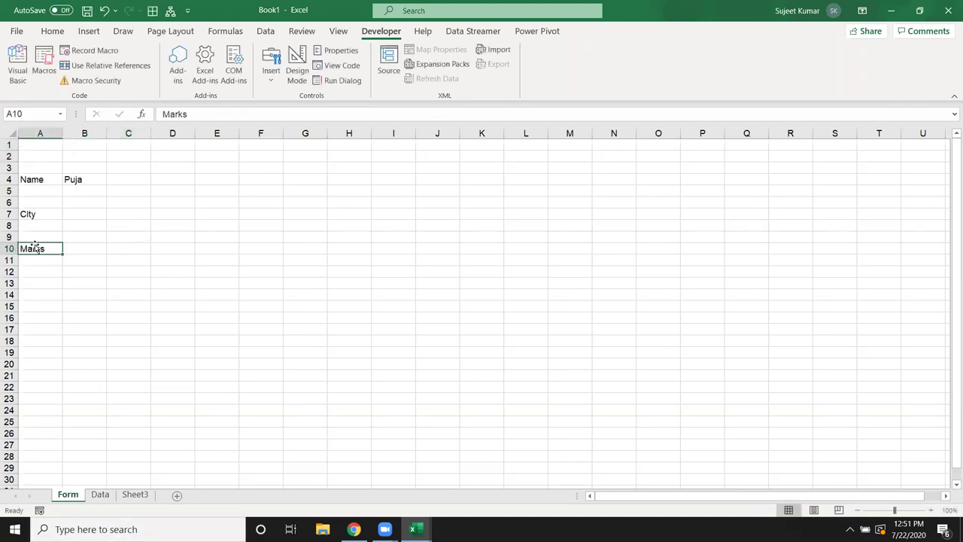
type("Amt")
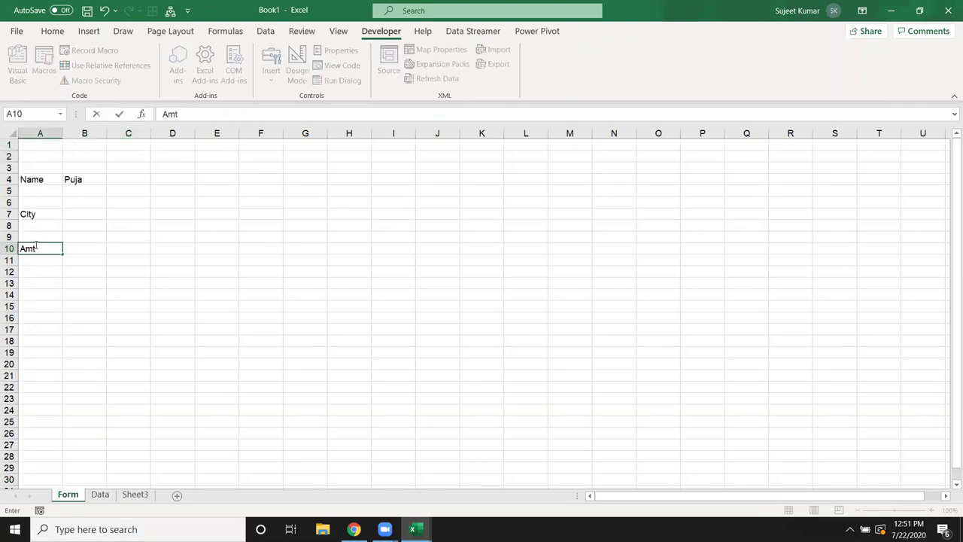
key("Return")
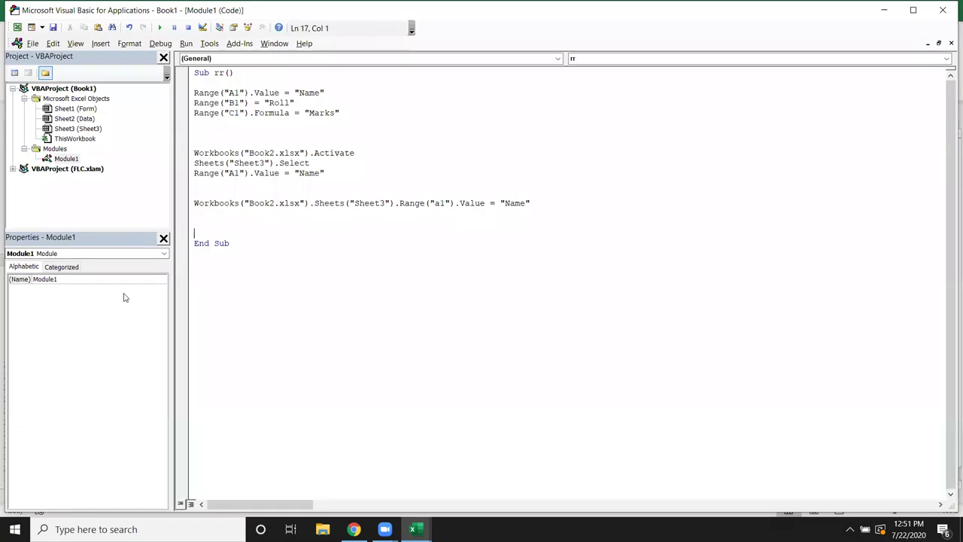
Declare a new macro Sub ee() below rr, checking the Data sheet headers.
key("alt+F11")
left_click(230, 261)
key("Return")
key("Return")
type("sub ee()")
key("Return")
key("alt+F11")
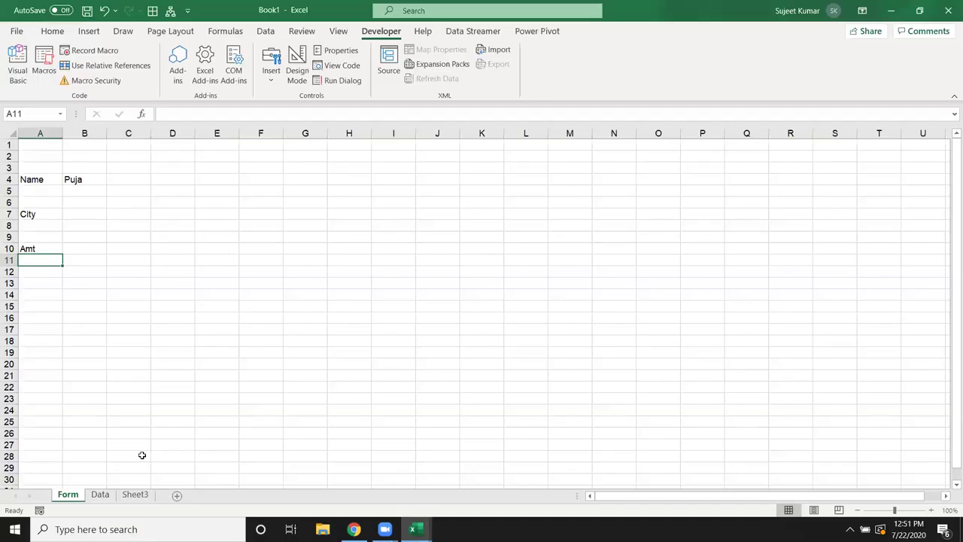
left_click(102, 495)
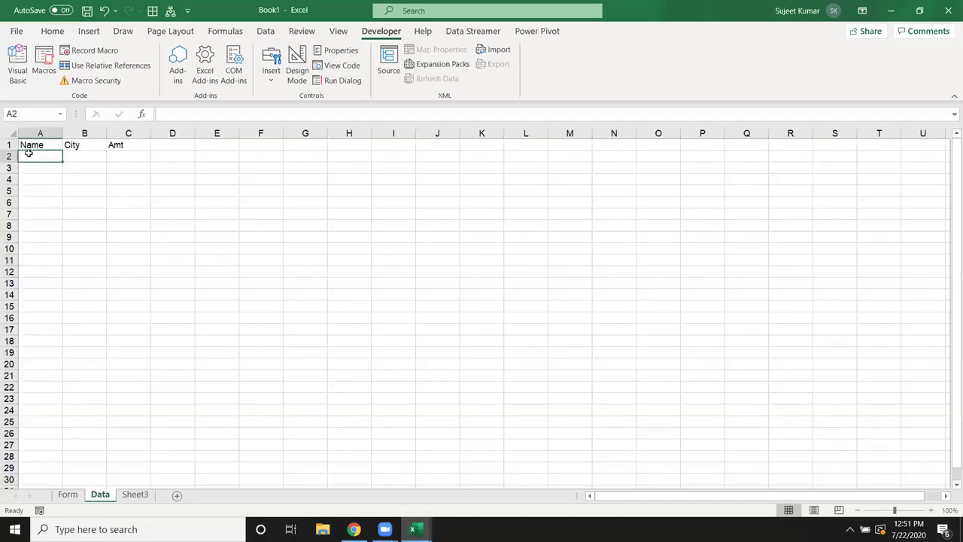
key("alt+F11")
Write Sheets("Data").Range("A2").Value = Range("B4").Value in ee.
type("sheets(\"Data\").range(\"A2\").v")
key("Down")
key("Up")
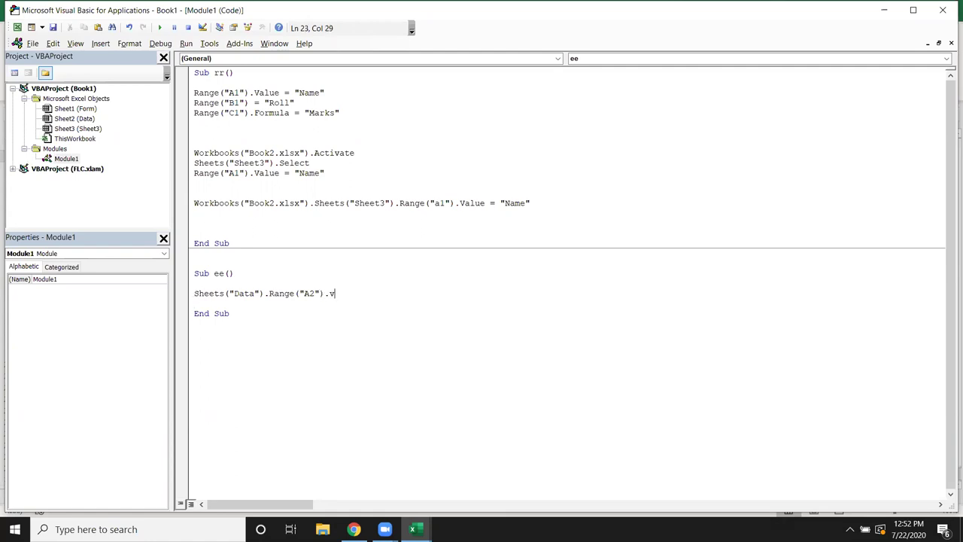
key("BackSpace")
type("value = ")
type("range")
type("(\"")
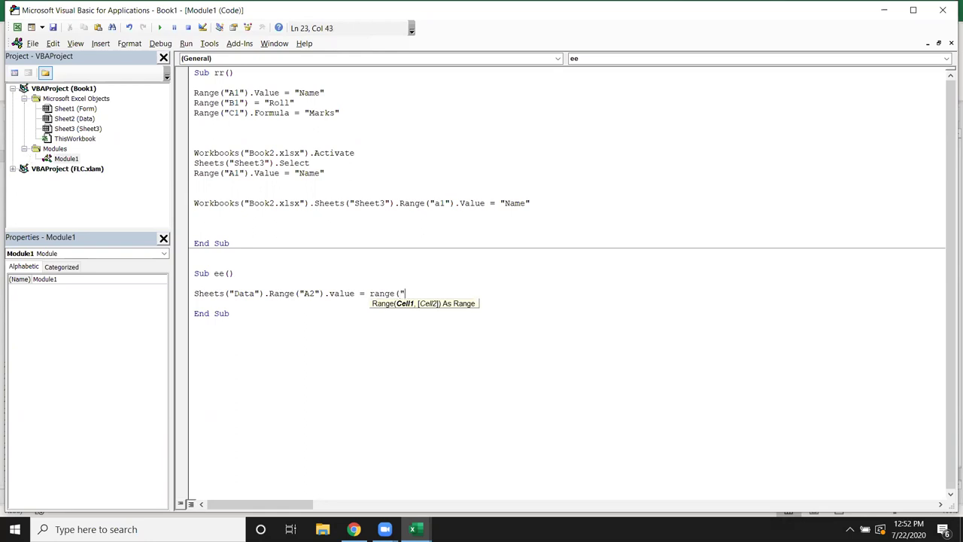
key("alt+F11")
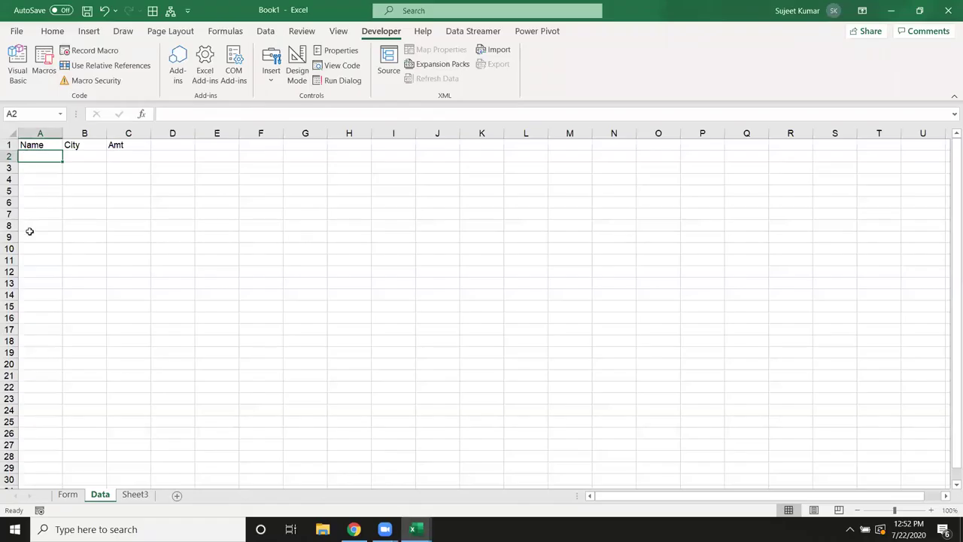
left_click(60, 496)
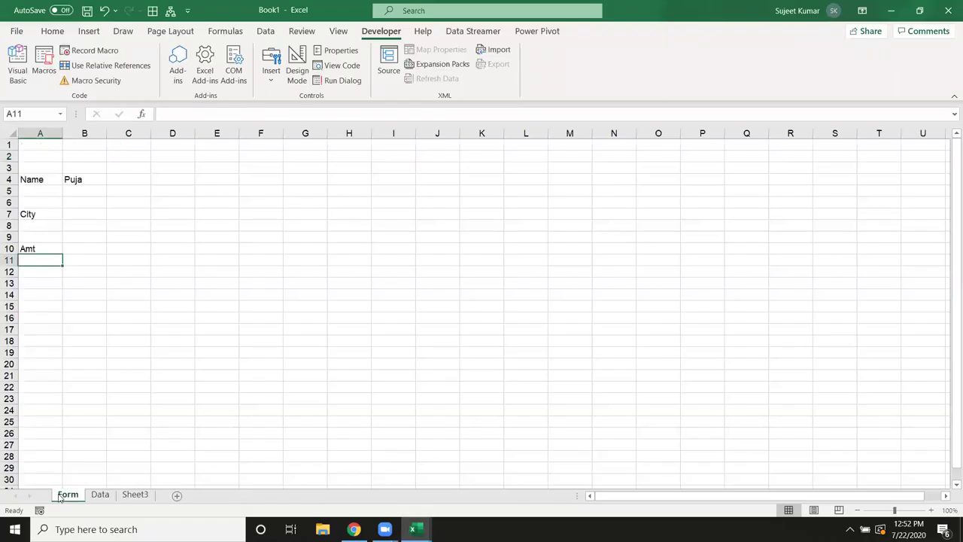
left_click(76, 180)
key("alt+F11")
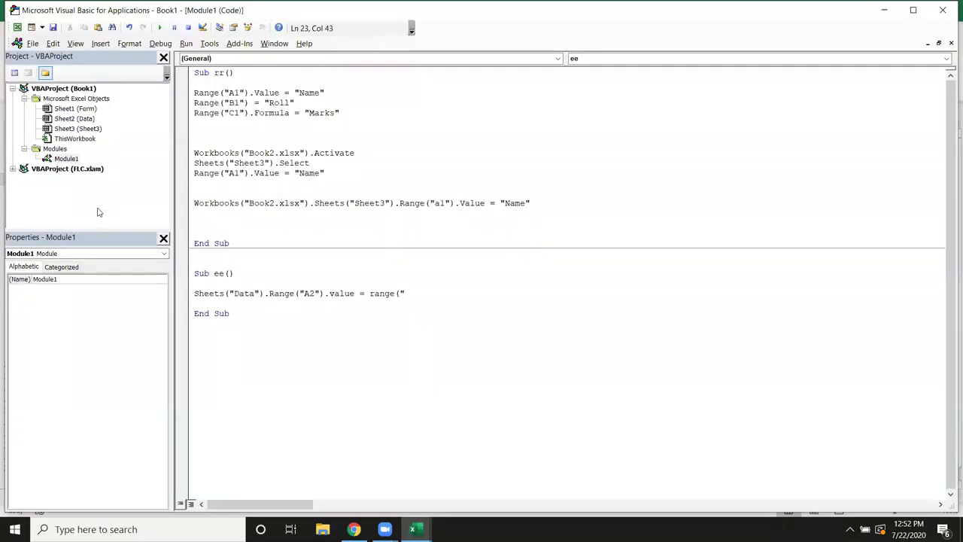
type("B4\").va")
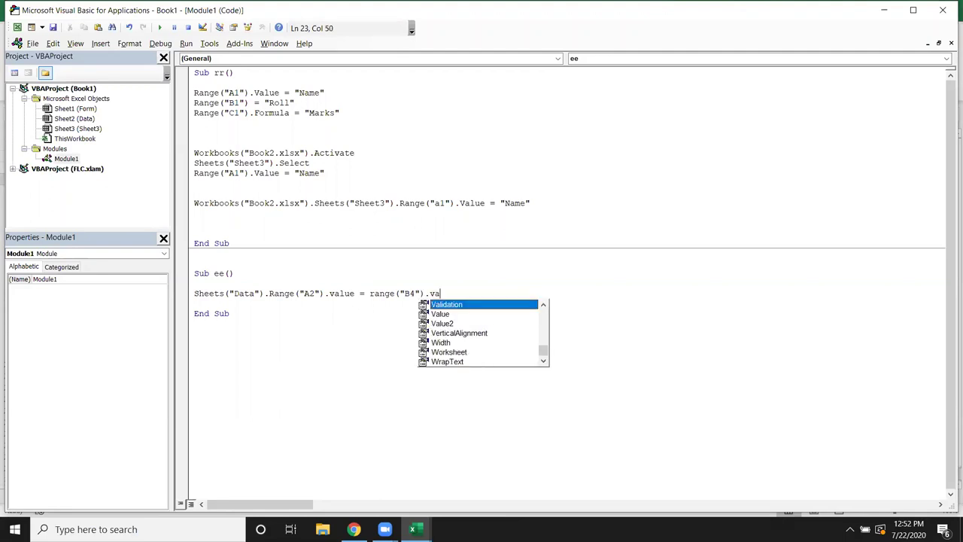
type("lue")
key("Return")
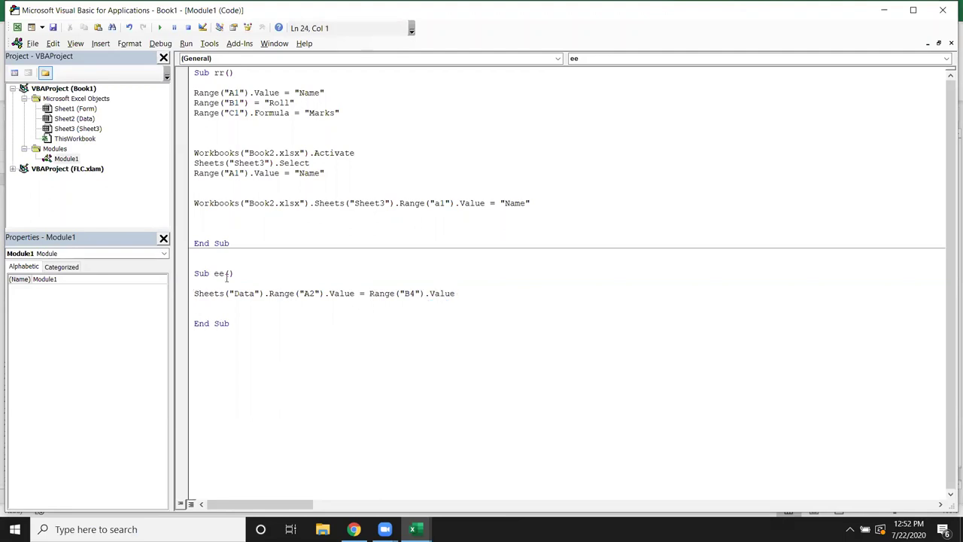
Highlight the Data A2 target and B4 source in the code, then return to Excel.
left_click_drag(269, 293, 230, 294)
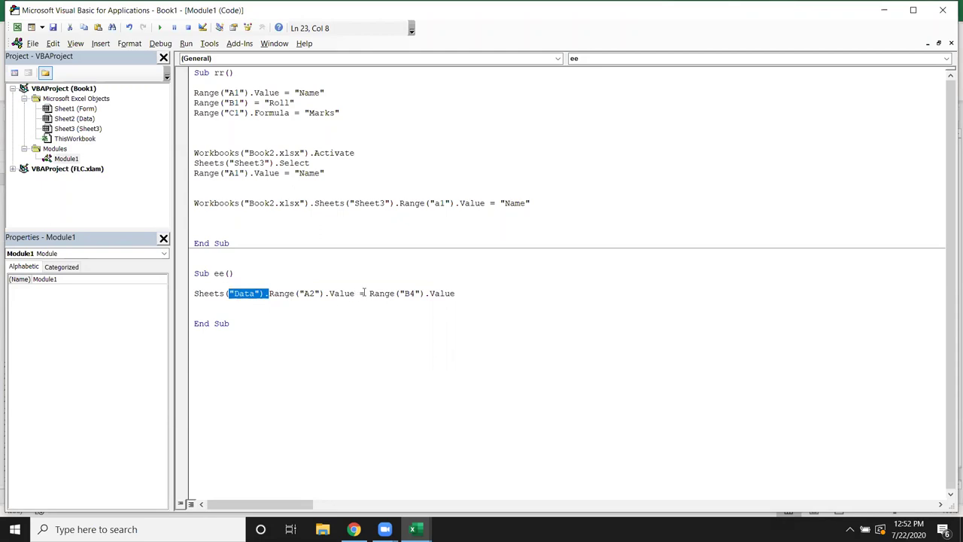
left_click_drag(369, 294, 456, 294)
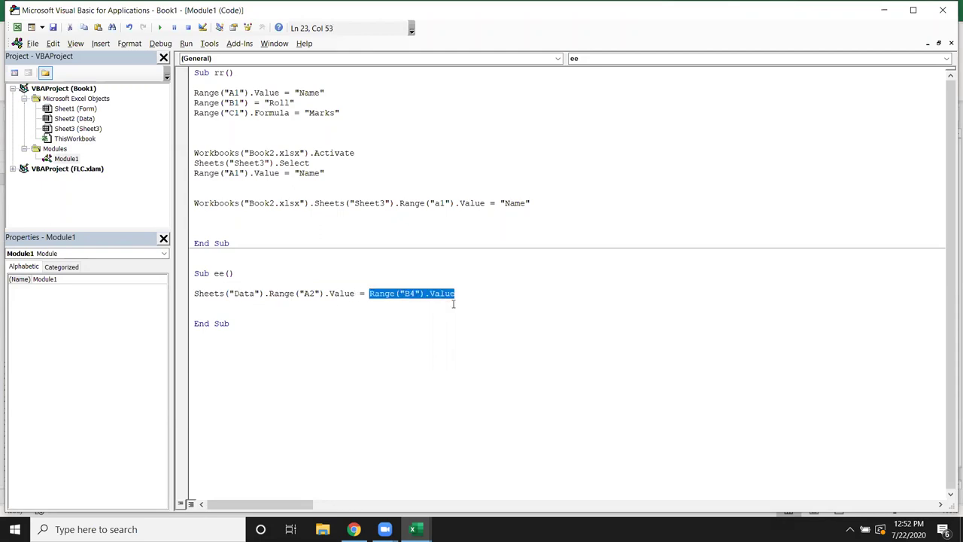
left_click(454, 304)
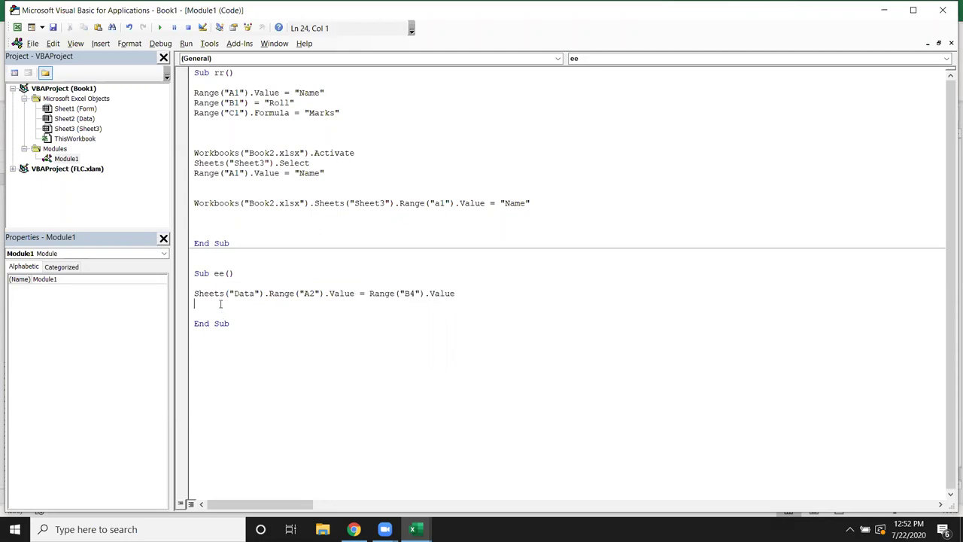
key("alt+F11")
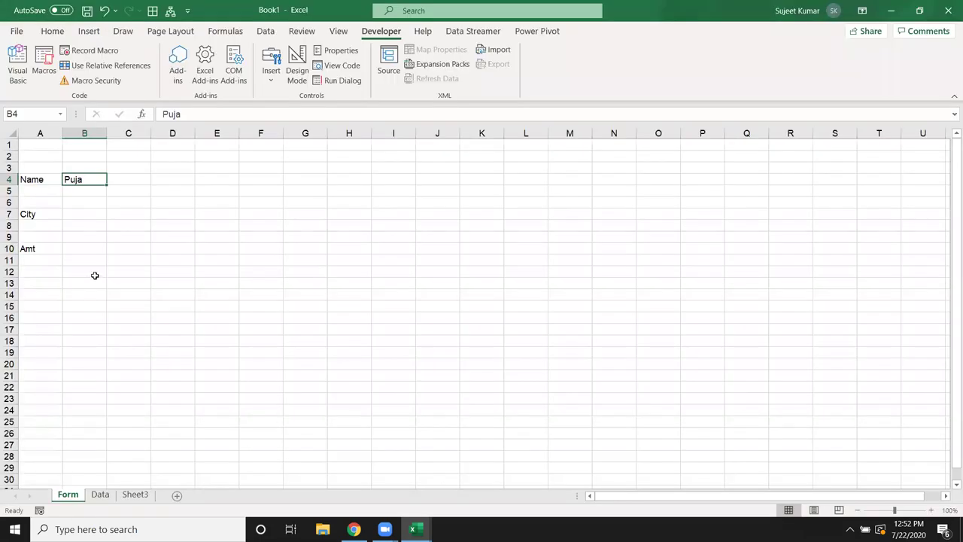
Qualify the macro's source as Sheets("Form").Range("B4"), then view the Data sheet.
key("alt+F11")
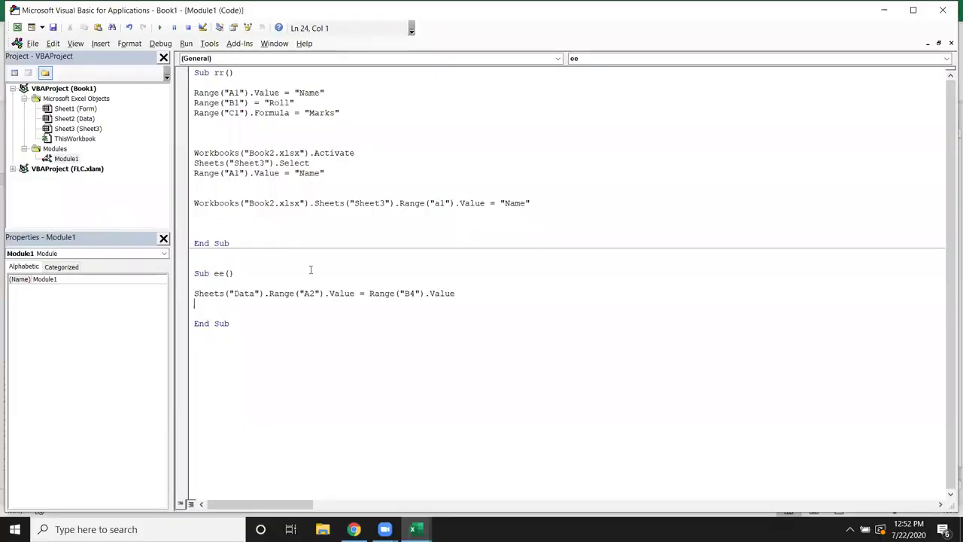
left_click(367, 293)
type("sheets")
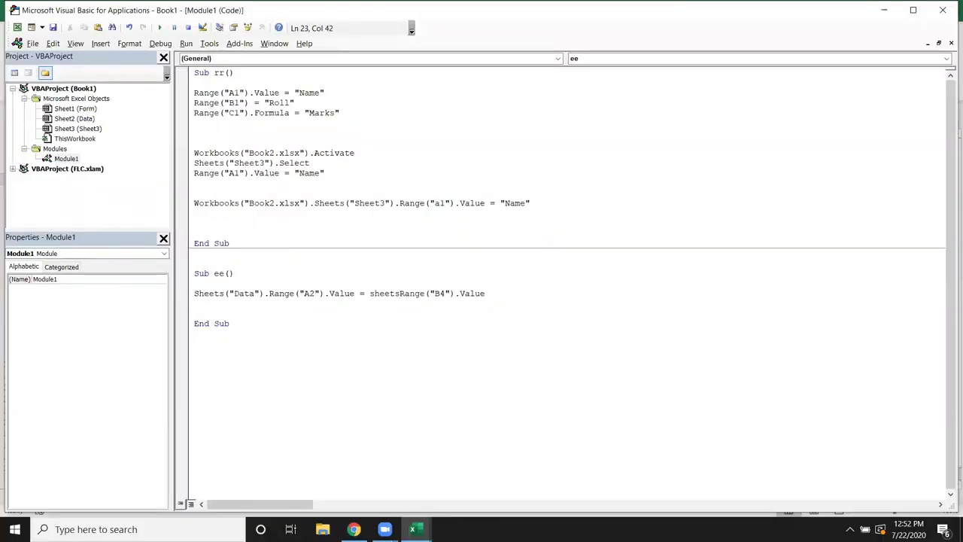
type("(\"Form\").")
left_click(339, 303)
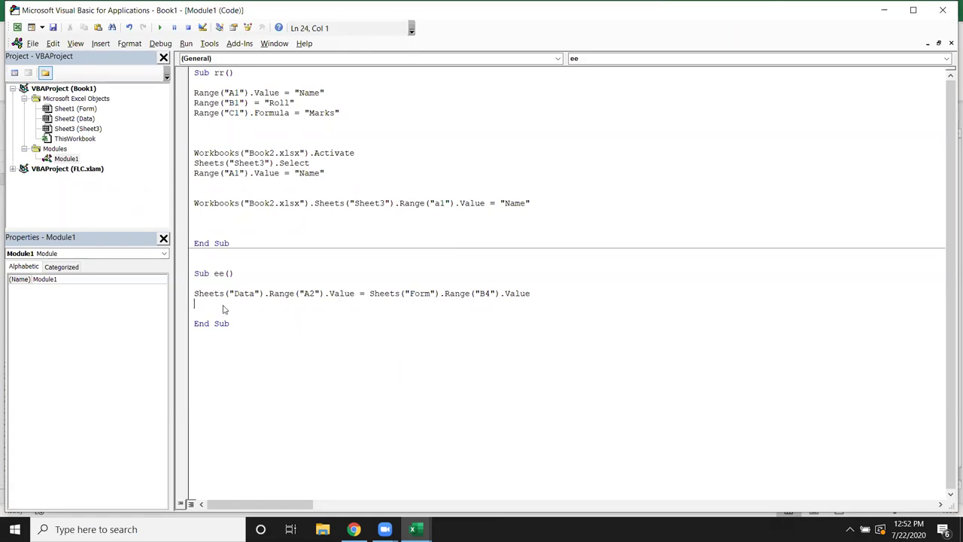
key("alt+F11")
left_click(103, 496)
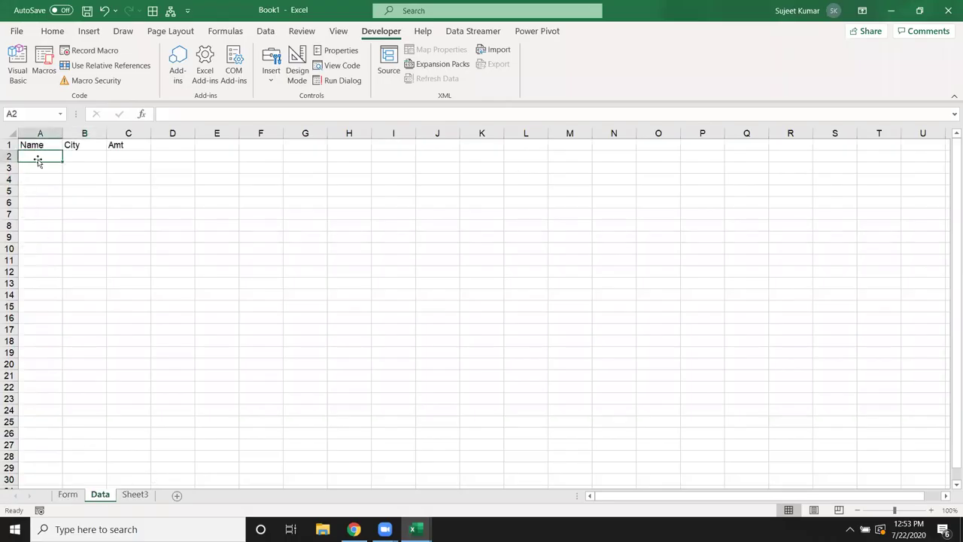
Run the ee macro and confirm Puja appears in Data cell A2.
key("alt+F11")
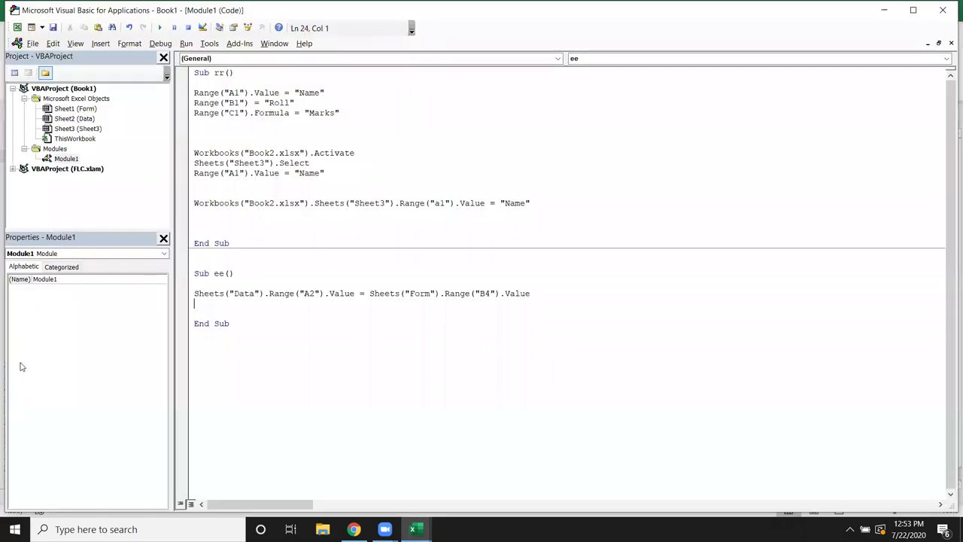
key("alt+F11")
left_click(67, 494)
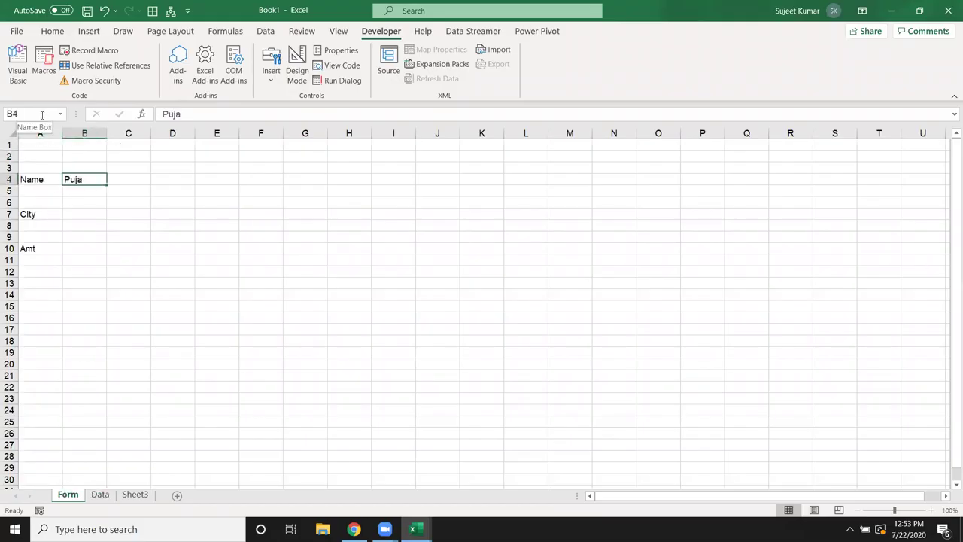
key("alt+F11")
left_click(160, 27)
key("alt+F11")
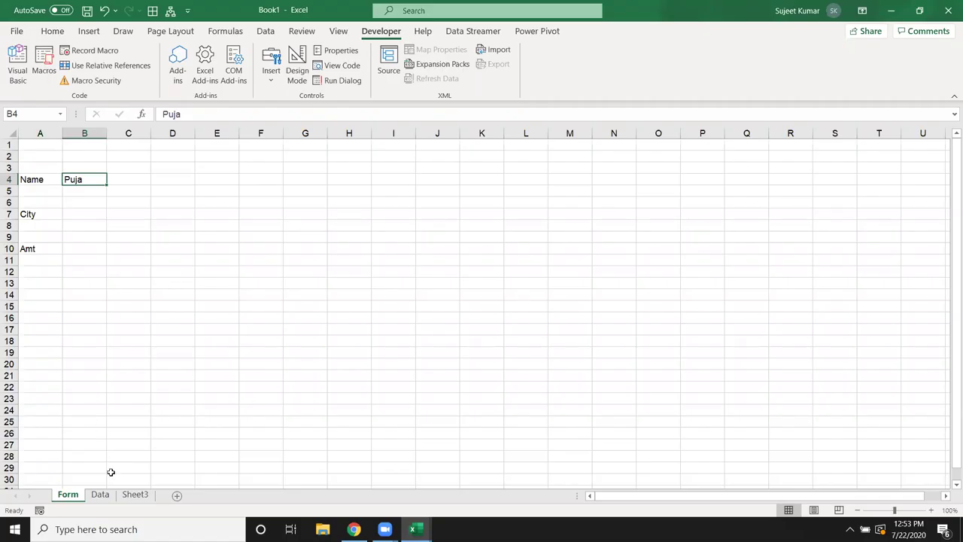
left_click(101, 494)
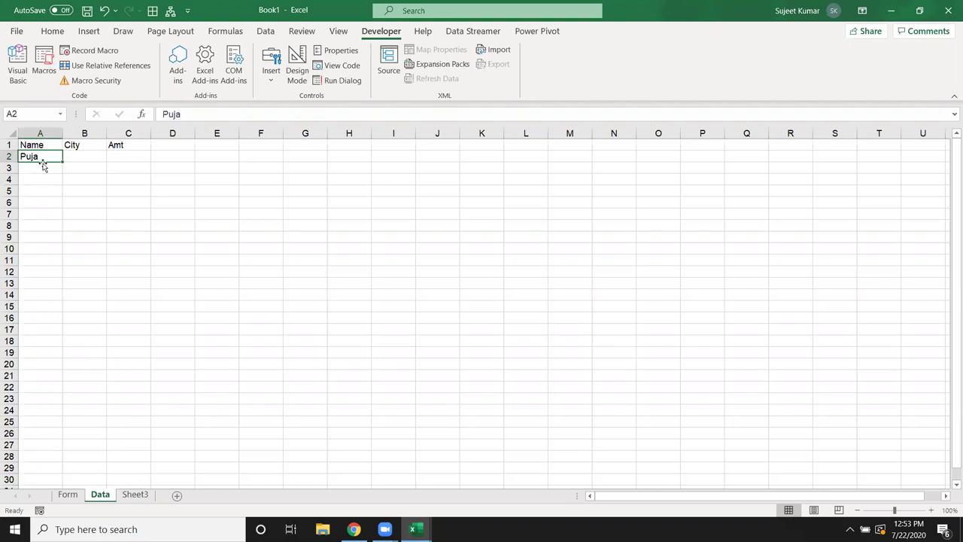
Enter Neeraj as the new Name in Form cell B4.
left_click(70, 496)
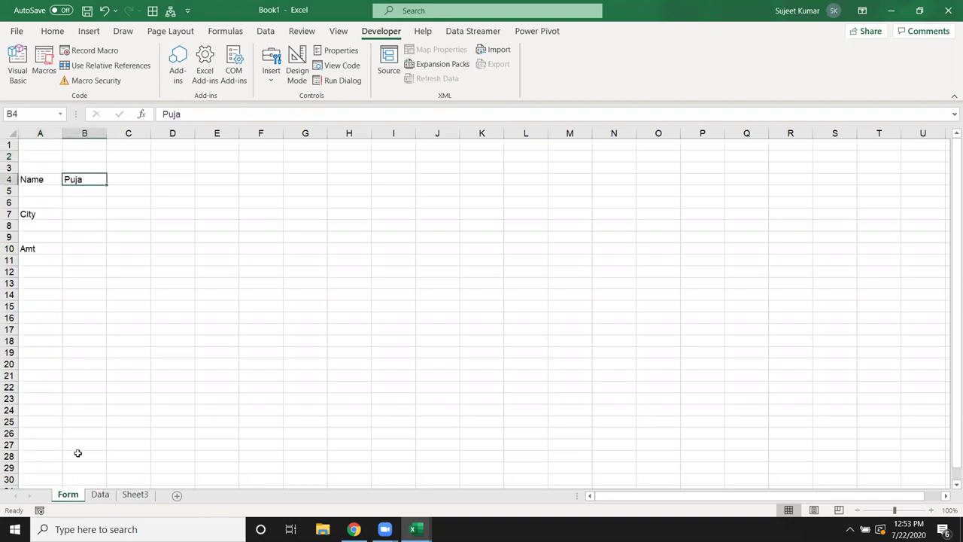
type("Neeraj")
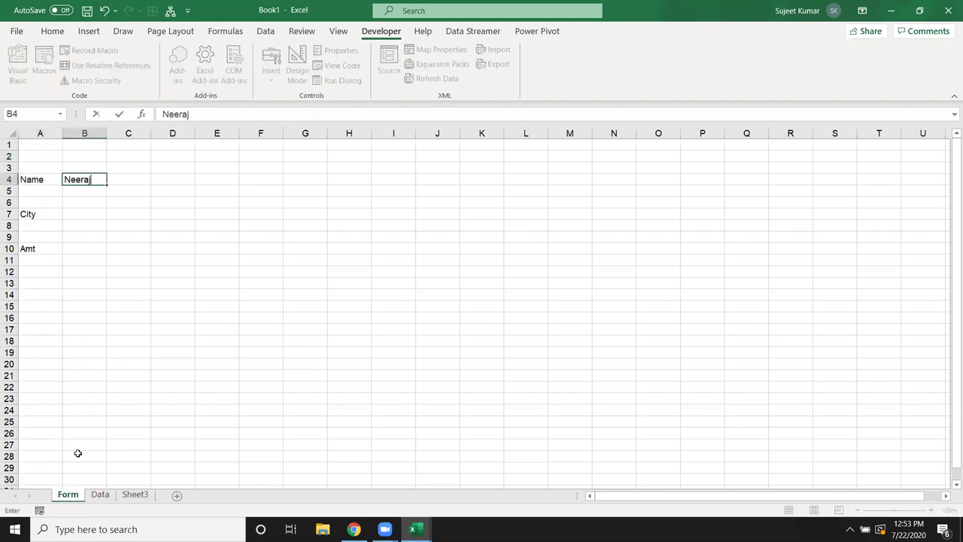
key("Return")
key("alt+F11")
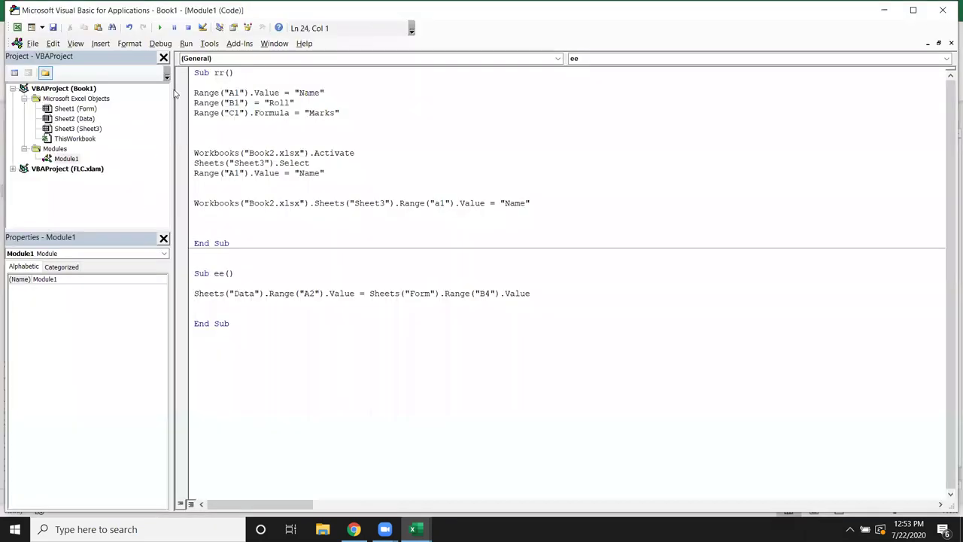
key("alt+F11")
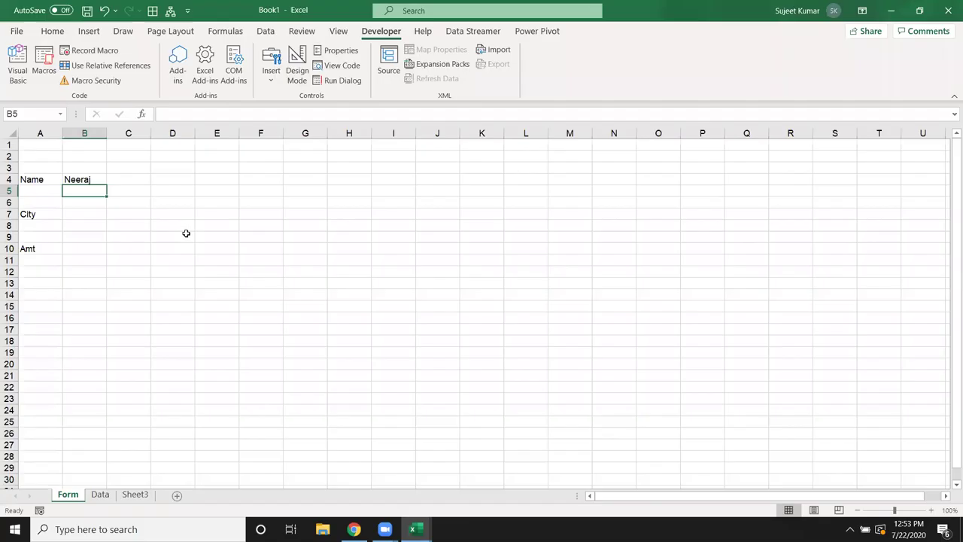
Rerun the macro, check the Data sheet, and restore Puja in cell A2.
left_click(86, 179)
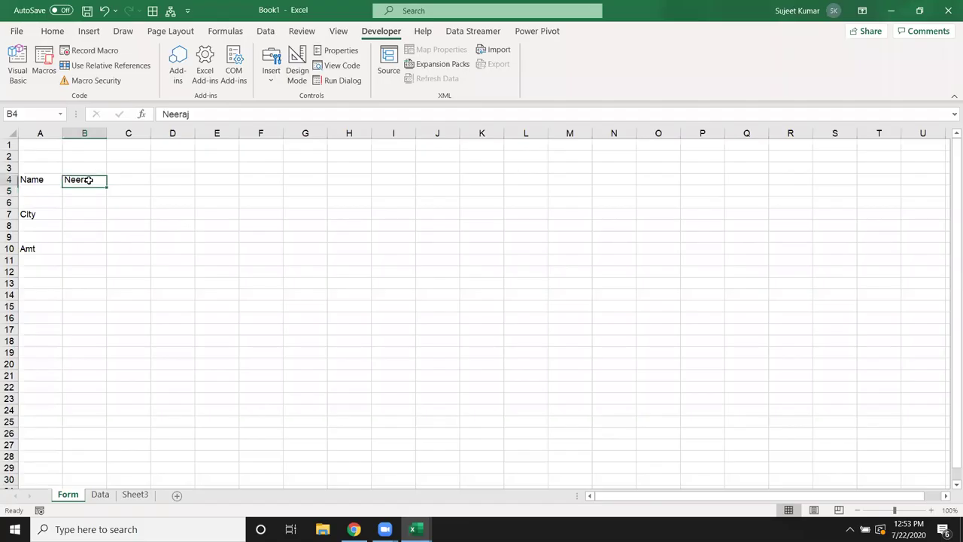
left_click(100, 495)
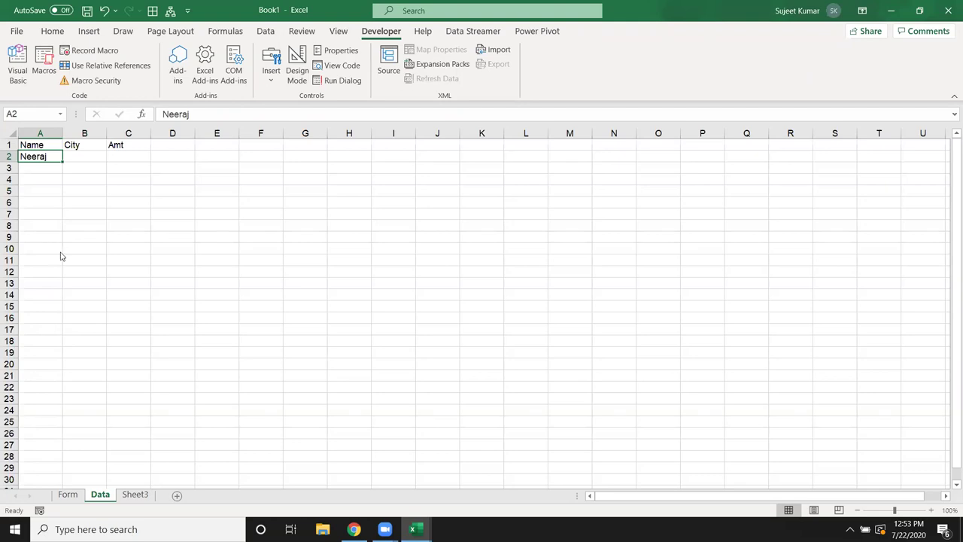
key("alt+F11")
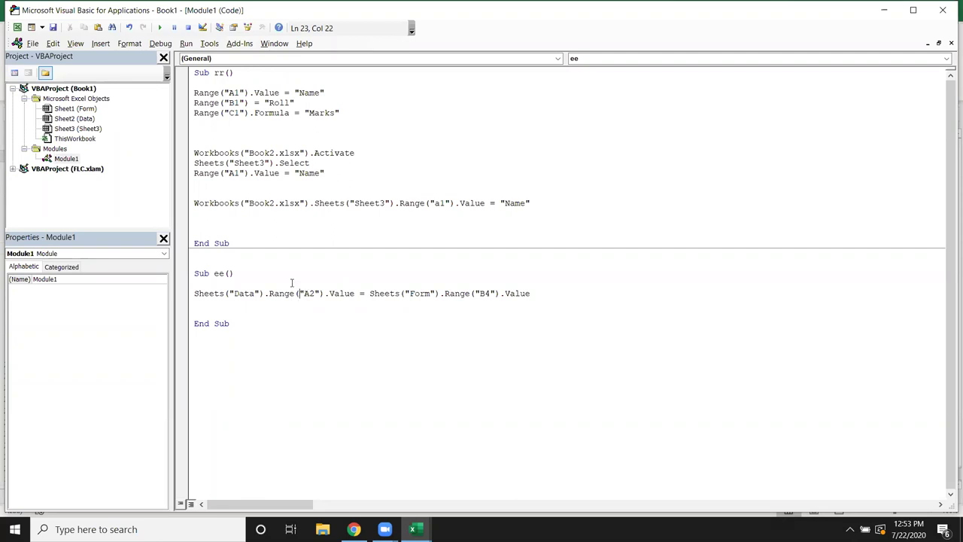
key("alt+F11")
type("Puja")
key("Return")
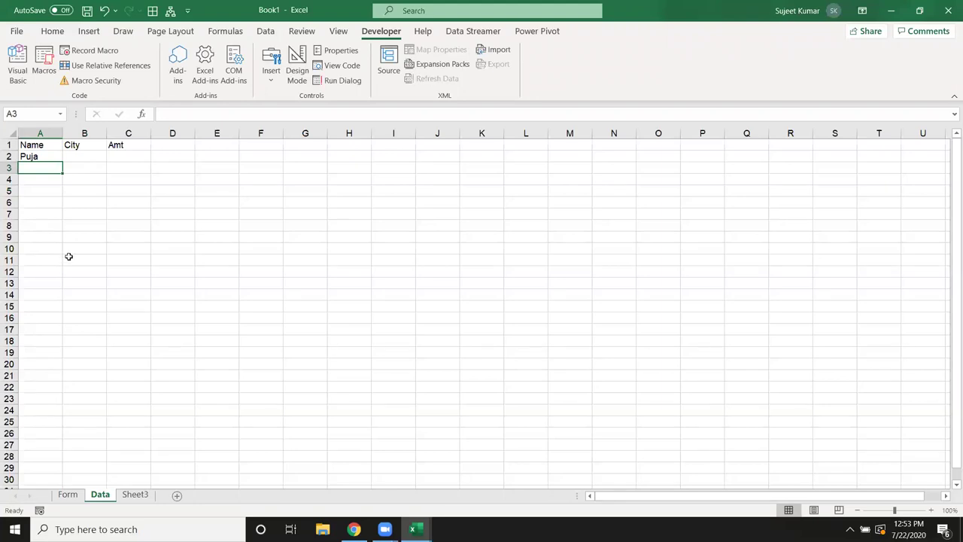
Type Neeraj into Data cell A3.
left_click(69, 257)
left_click(25, 169)
type("Neeraj")
key("Return")
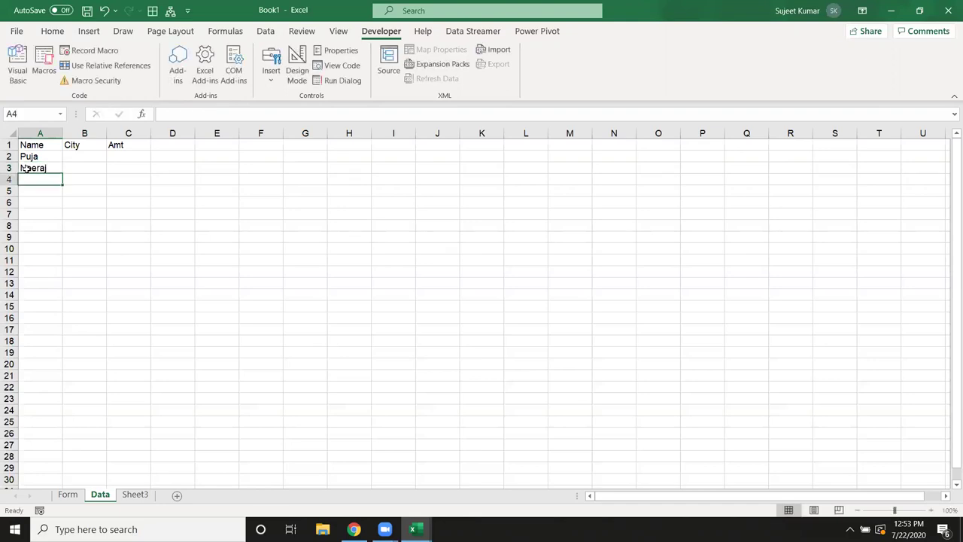
Compare the sheets with the macro code, highlighting its fixed A2 destination.
left_click(78, 497)
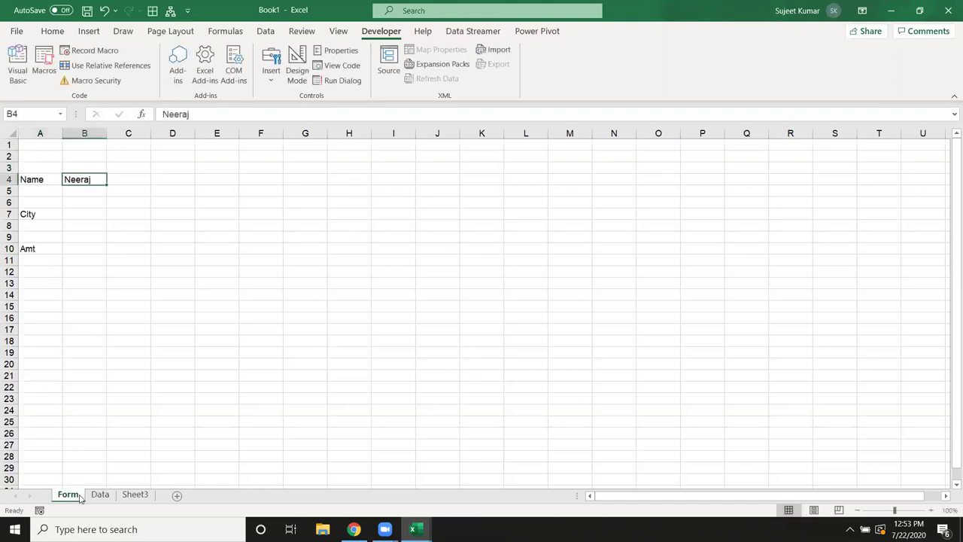
key("alt+F11")
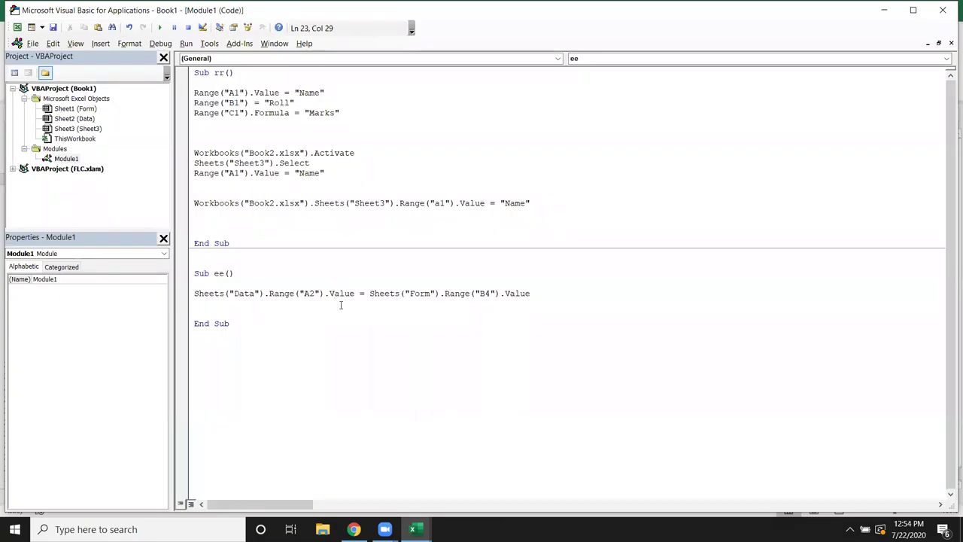
key("alt+F11")
left_click(98, 497)
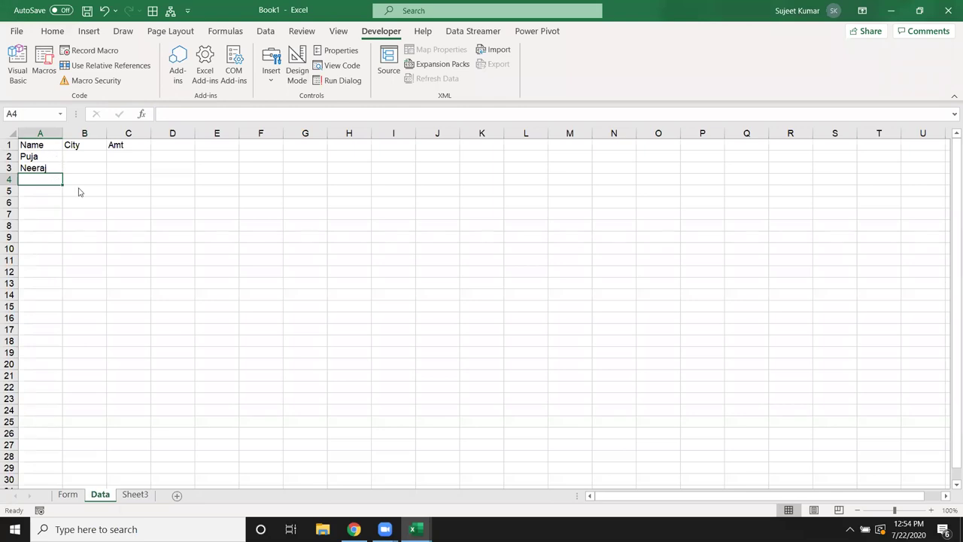
key("alt+F11")
left_click_drag(325, 294, 296, 294)
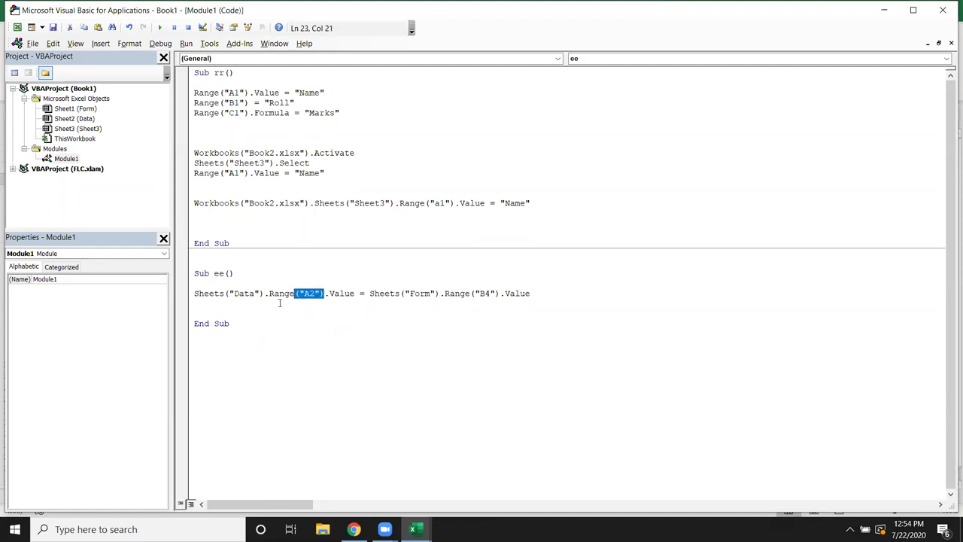
key("alt+F11")
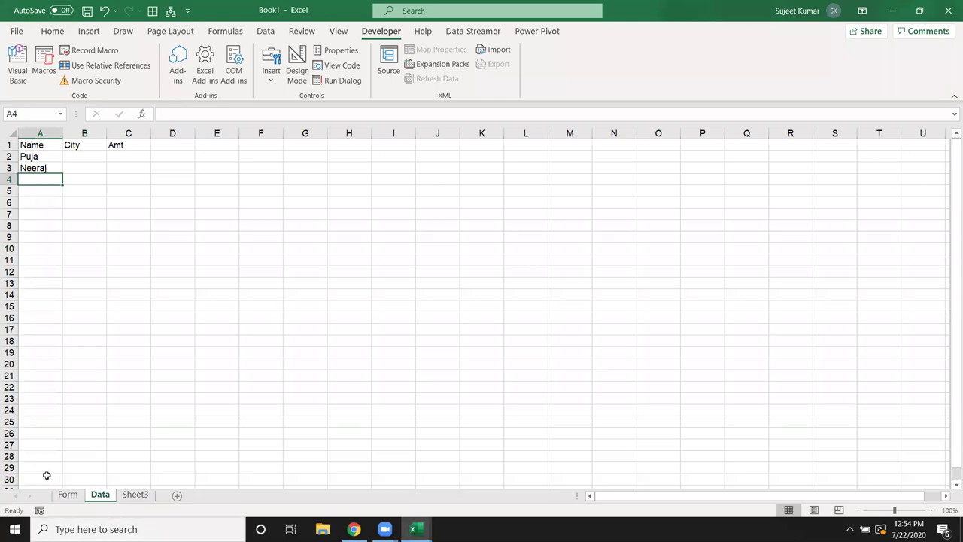
Clear Neeraj from A3, then use Ctrl+Up from far down column A to find the first empty row.
left_click(29, 166)
key("Delete")
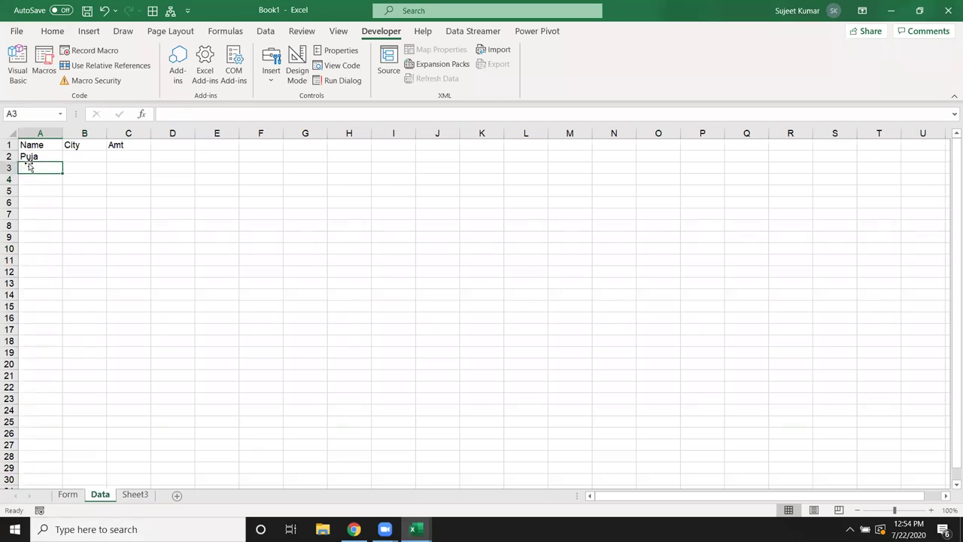
left_click(34, 480)
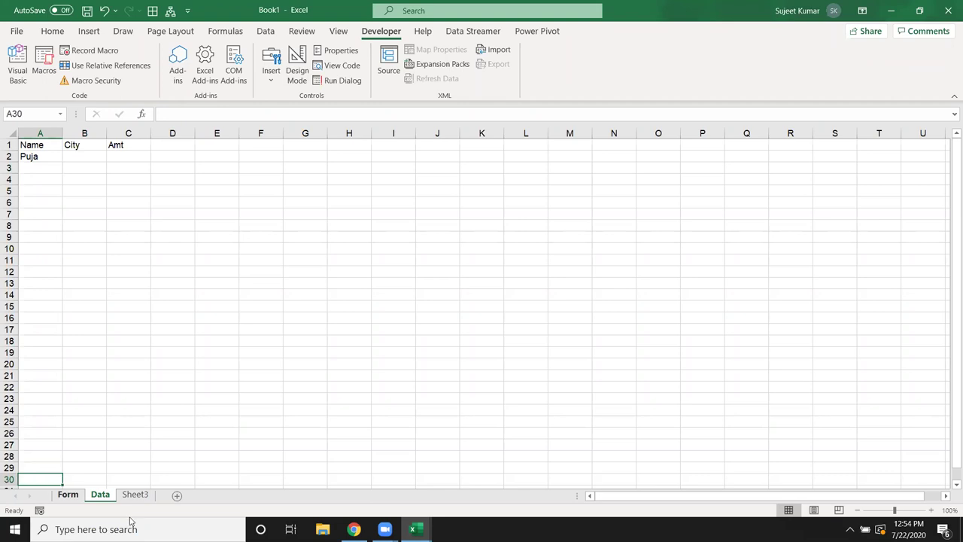
key("ctrl+Up")
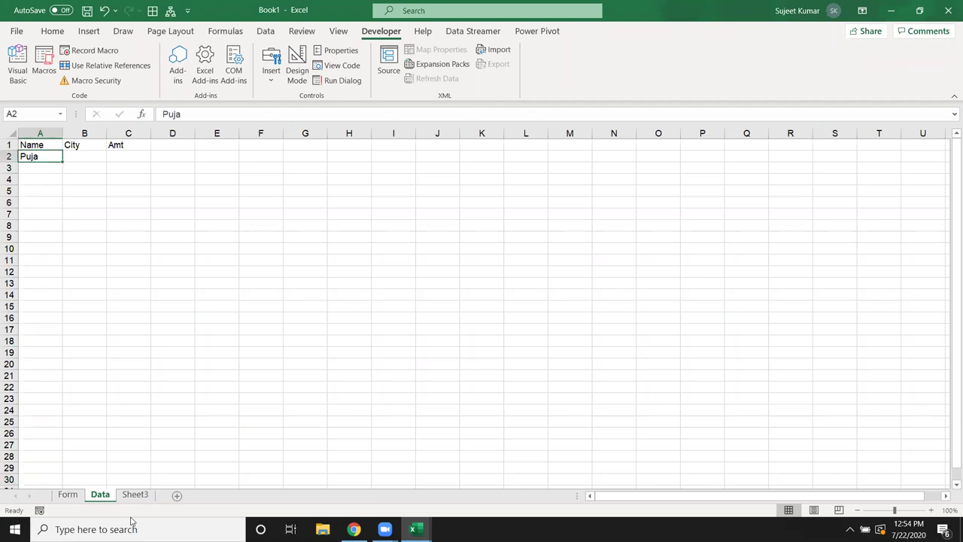
key("Down")
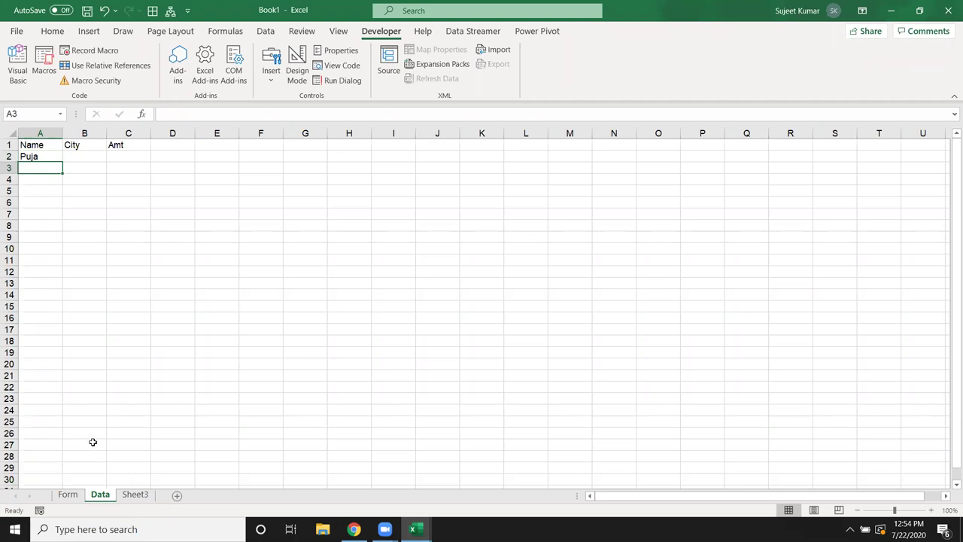
Change the ee destination to Range("A65000").End(xlUp).Offset(1,0) to target Data's next empty row.
key("alt+F11")
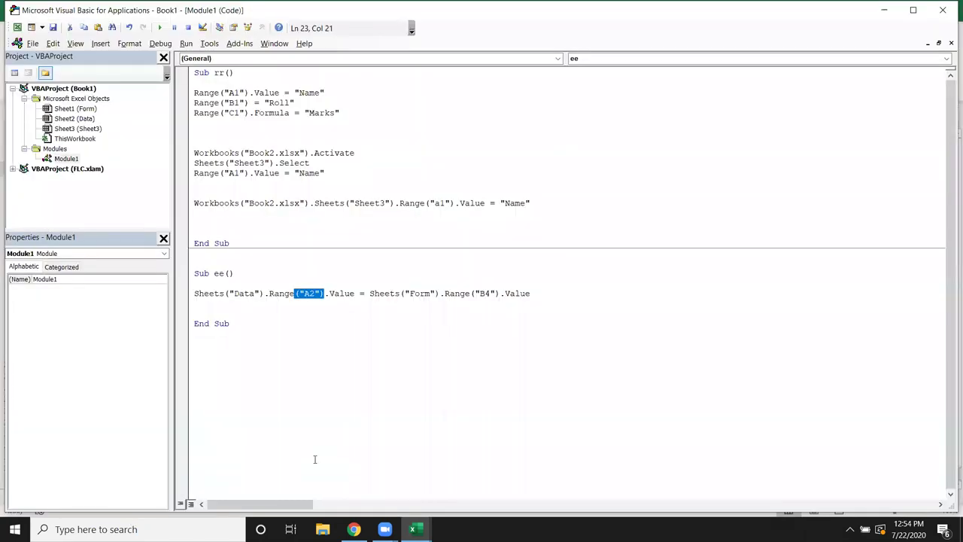
key("Right")
key("Delete")
type("65000\")")
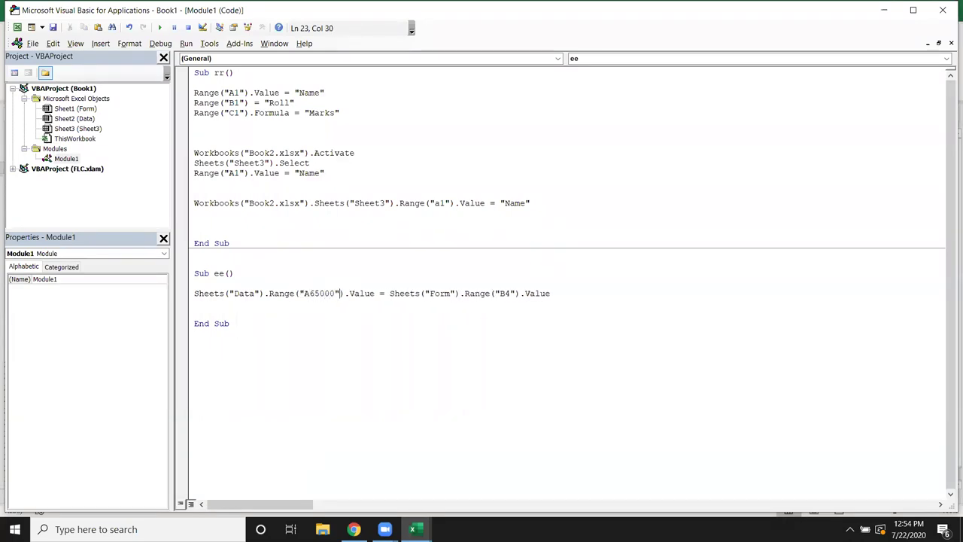
type(".")
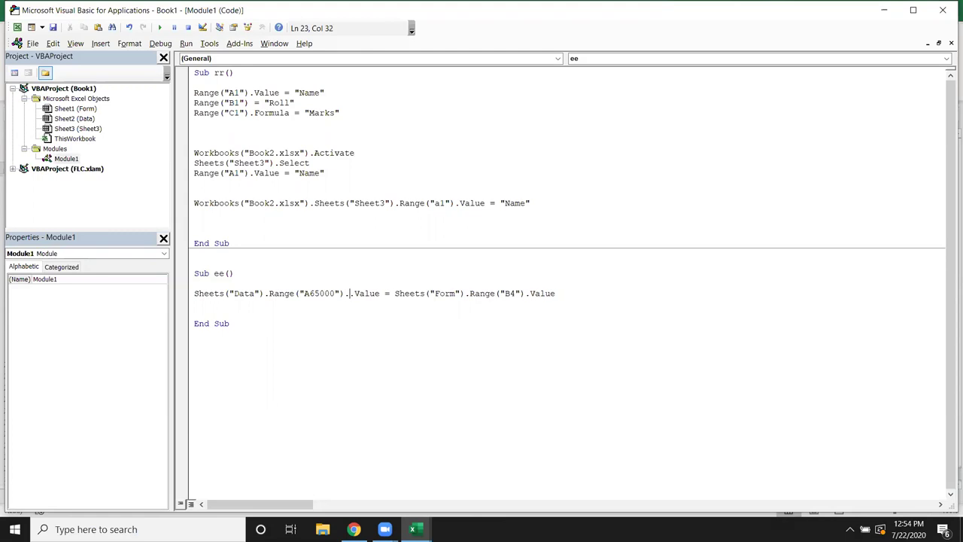
type("end(xl")
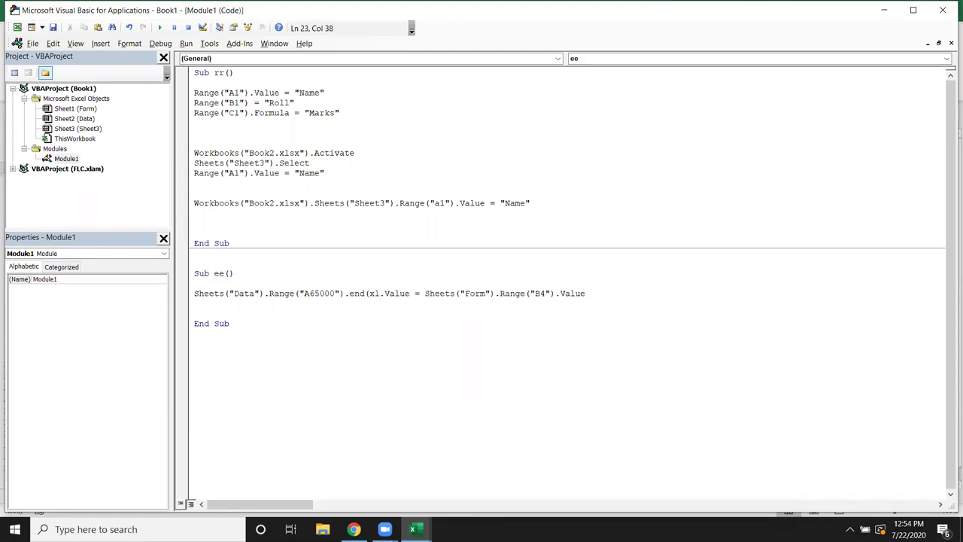
type("up).offset(1,0)")
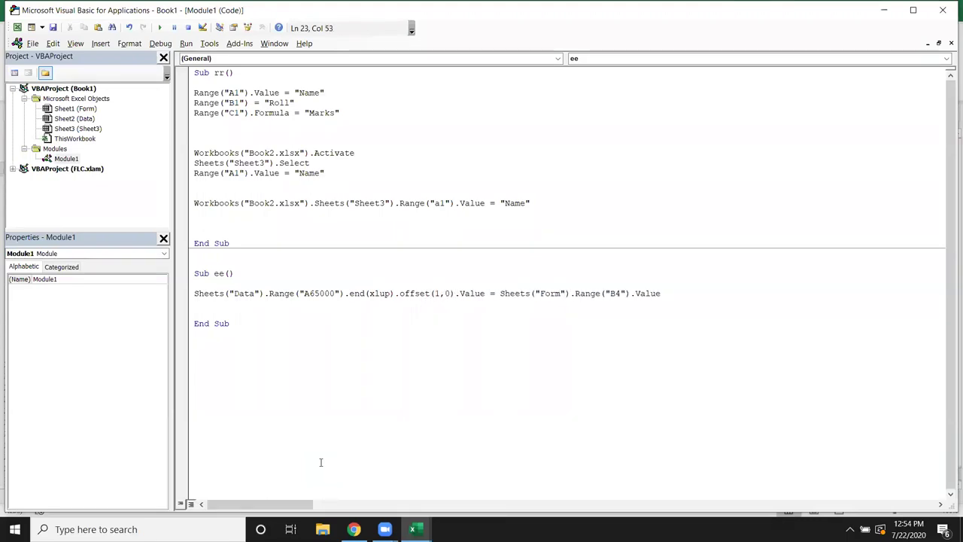
left_click(318, 355)
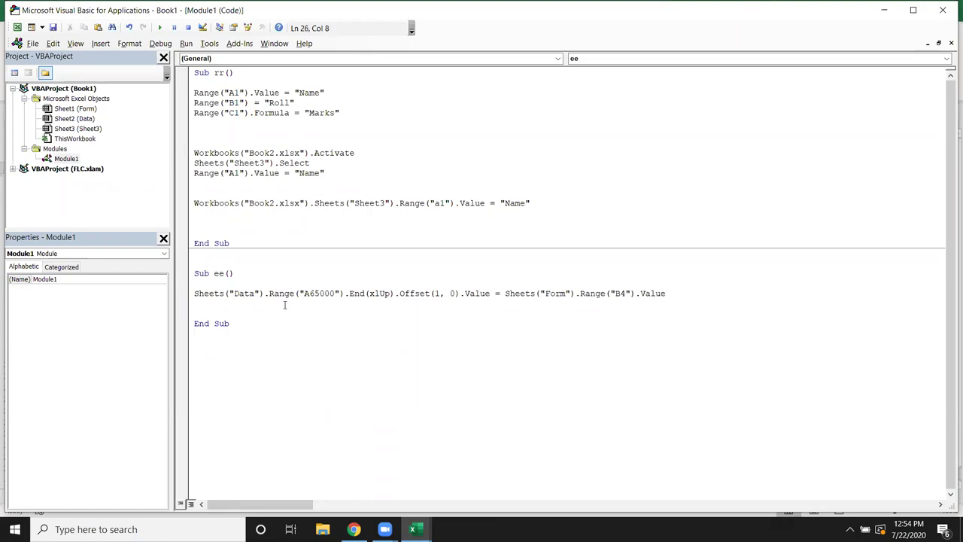
key("alt+F11")
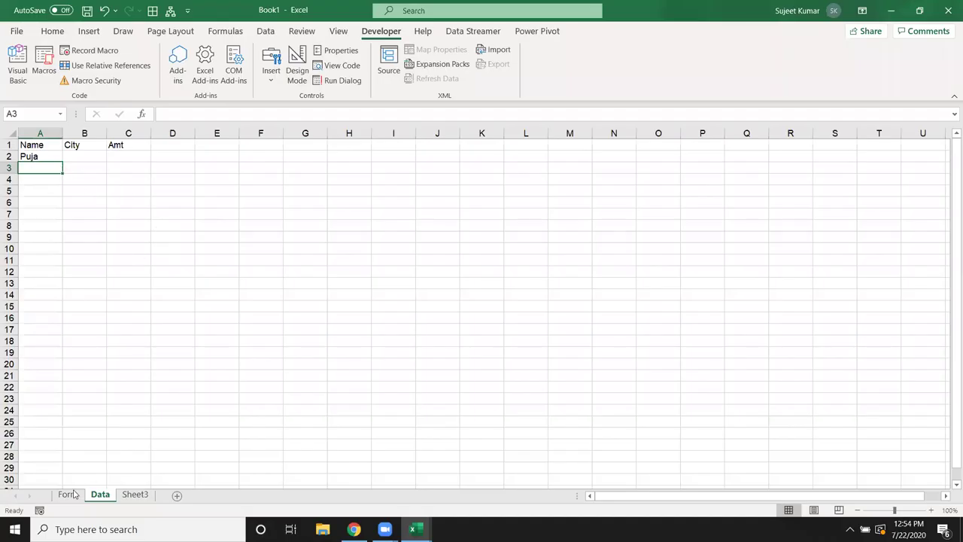
Run the ee macro and check that the name was appended on the Data sheet.
left_click(69, 494)
key("alt+F11")
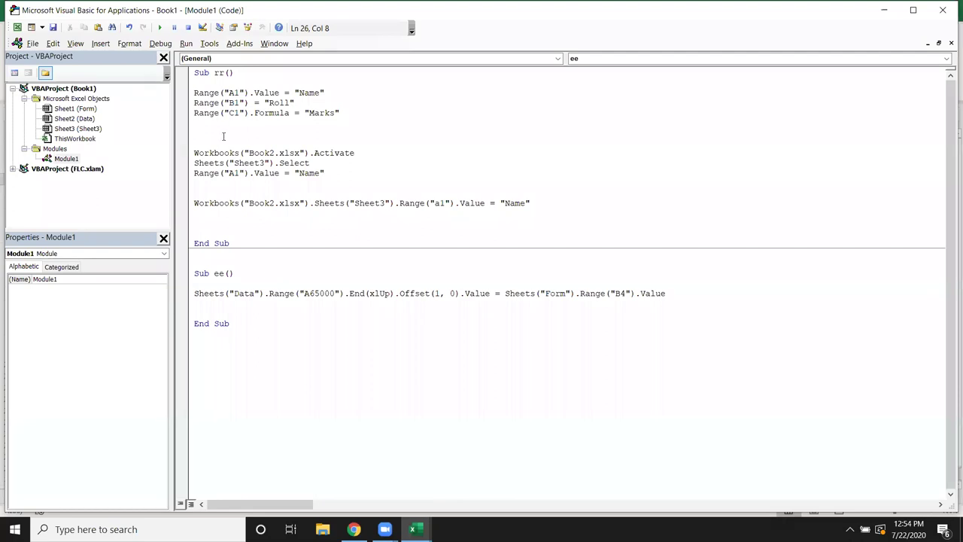
left_click(237, 286)
left_click(158, 29)
key("alt+F11")
left_click(100, 495)
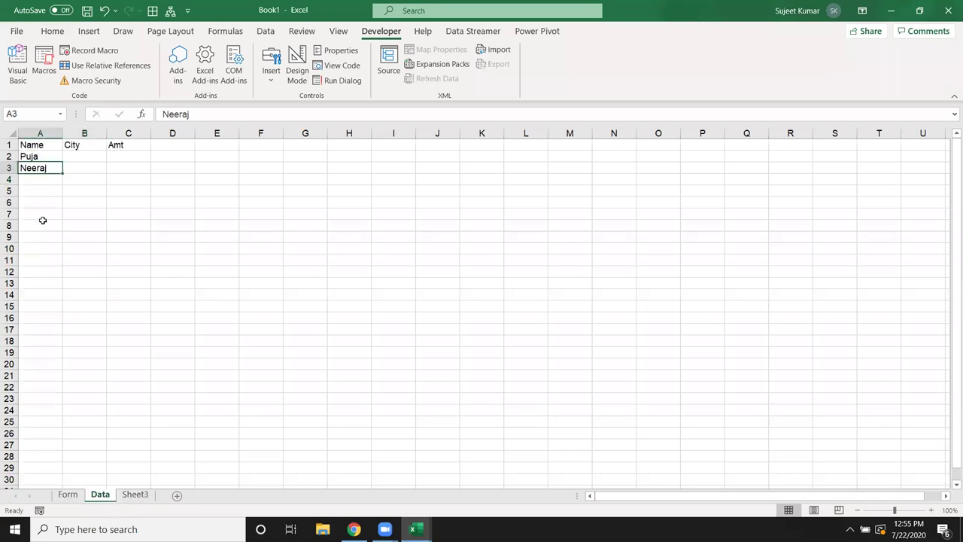
Enter a new name starting 'Ka' in Form B4, rerun the macro, and check it in Data A4.
left_click(68, 494)
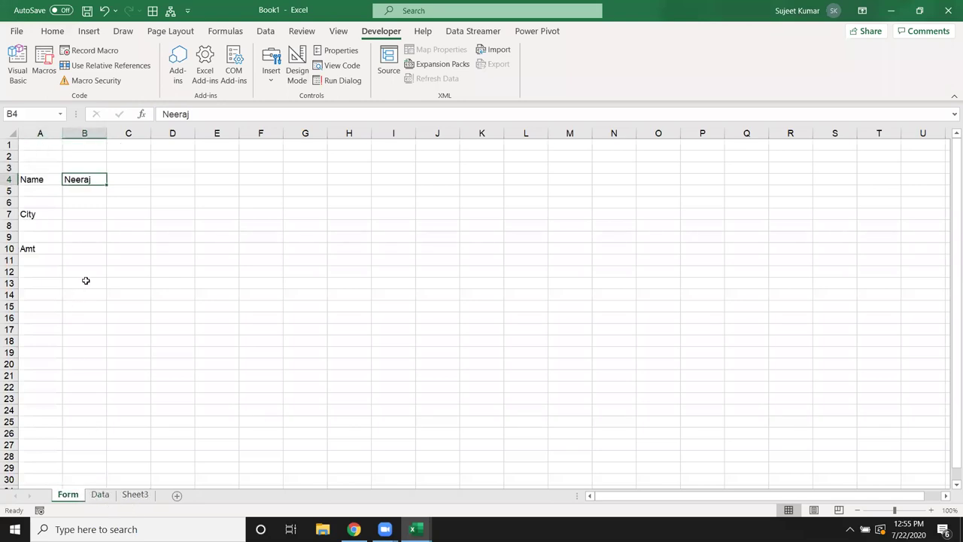
type("Kavi")
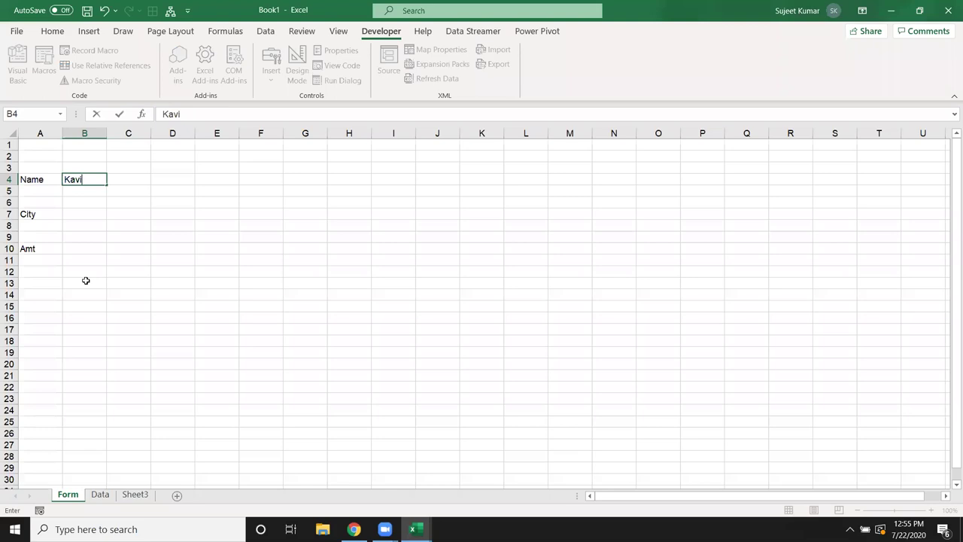
left_click(112, 299)
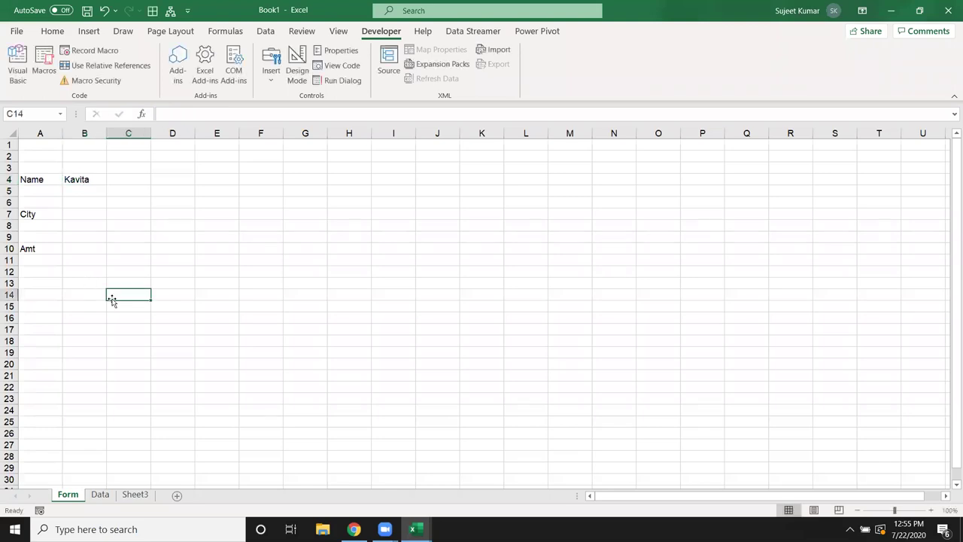
key("alt+F11")
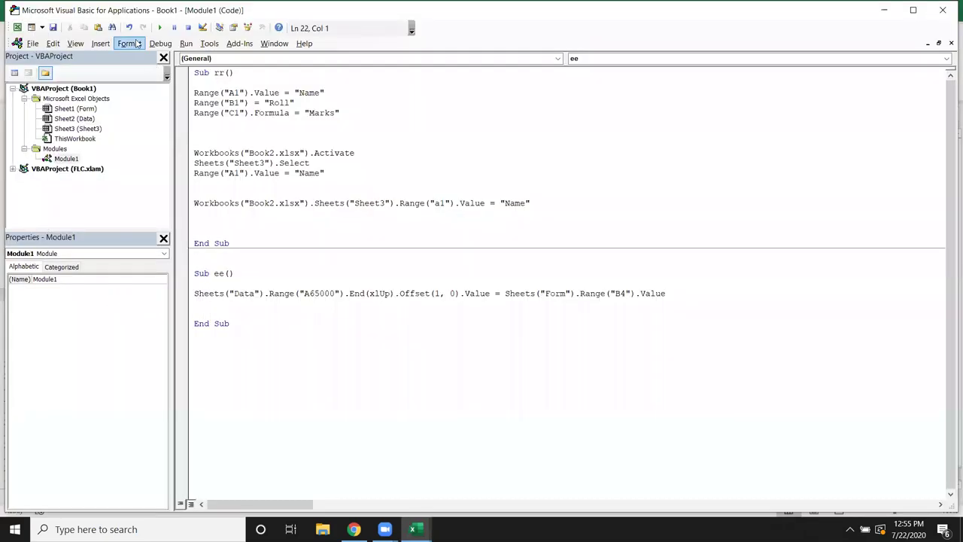
key("alt+F11")
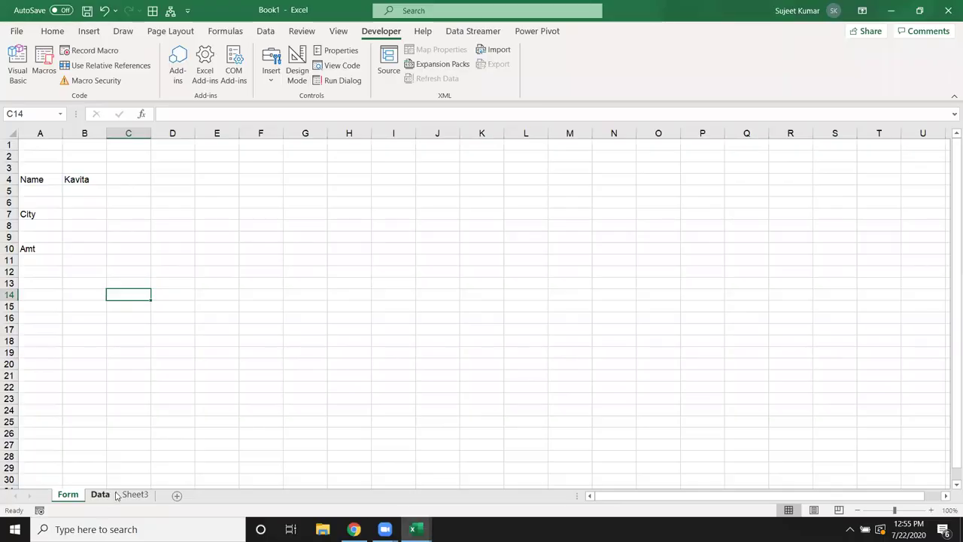
left_click(104, 496)
left_click(55, 180)
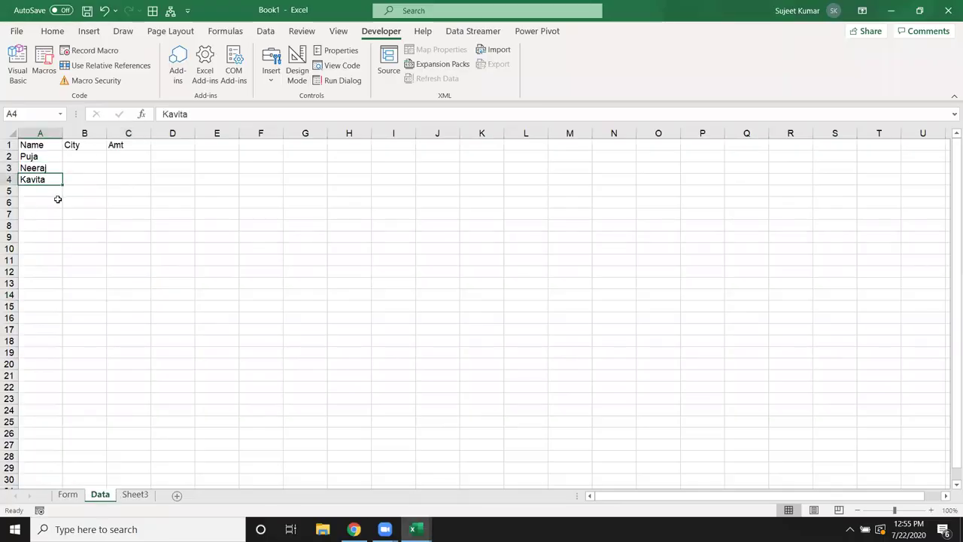
key("alt+Tab")
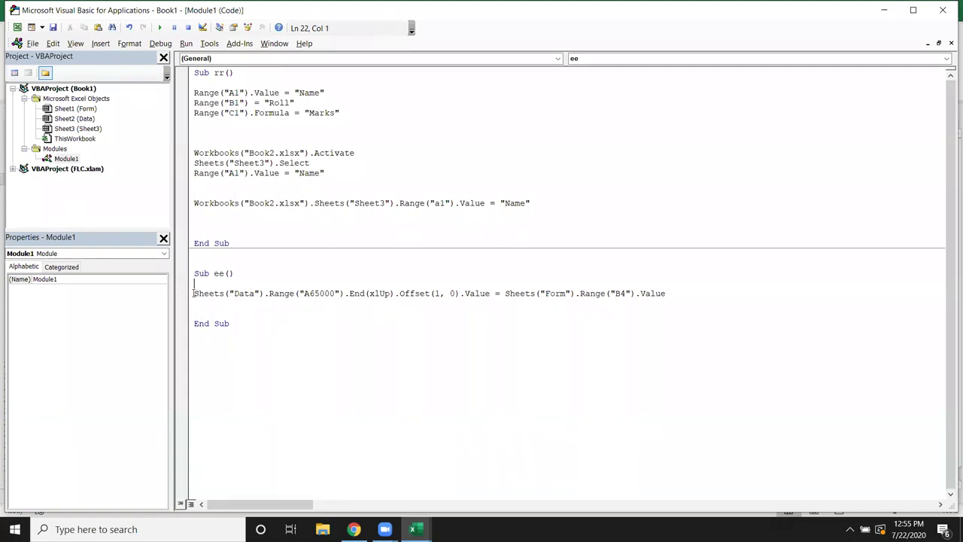
Duplicate the Sheets("Data") append line into three copies.
key("alt+F11")
left_click(41, 160)
key("alt+F11")
key("shift+Down")
key("ctrl+c")
key("ctrl+v")
key("ctrl+v")
key("ctrl+v")
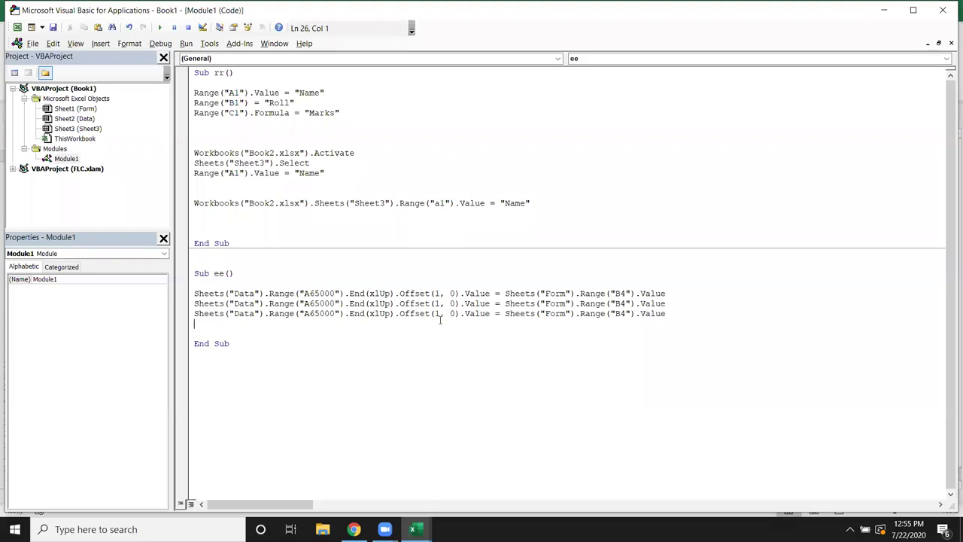
Change the second and third copies to target B65000 and C65000.
double_click(437, 304)
left_click(303, 304)
key("Delete")
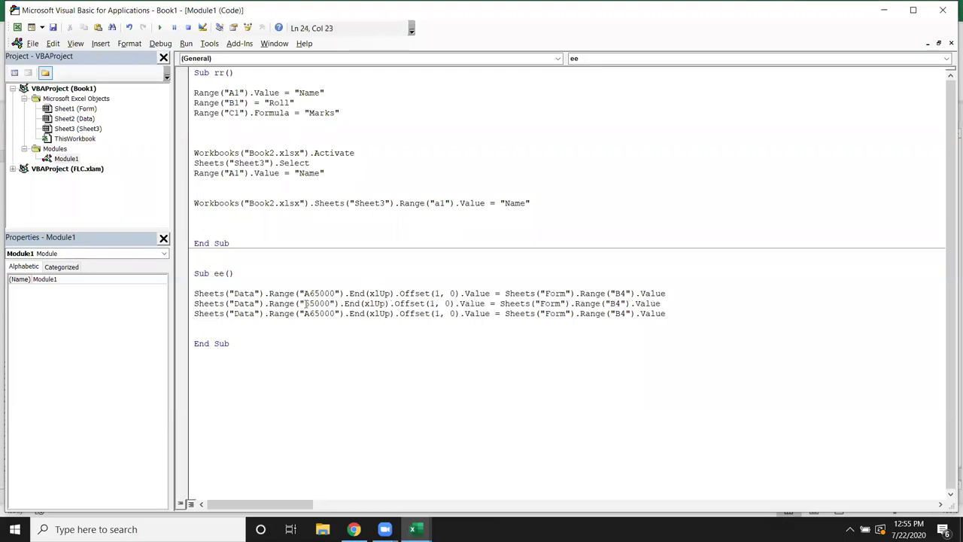
type("B")
key("BackSpace")
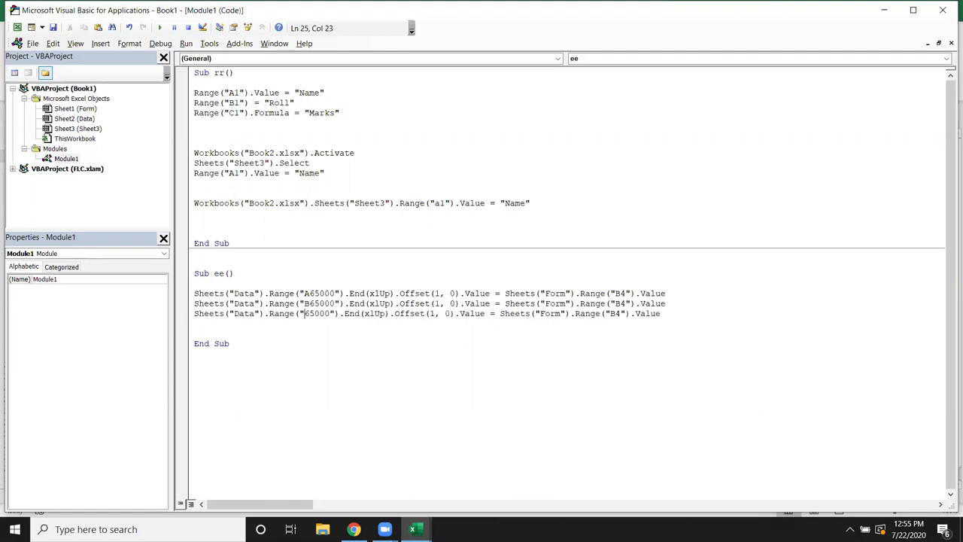
type("C")
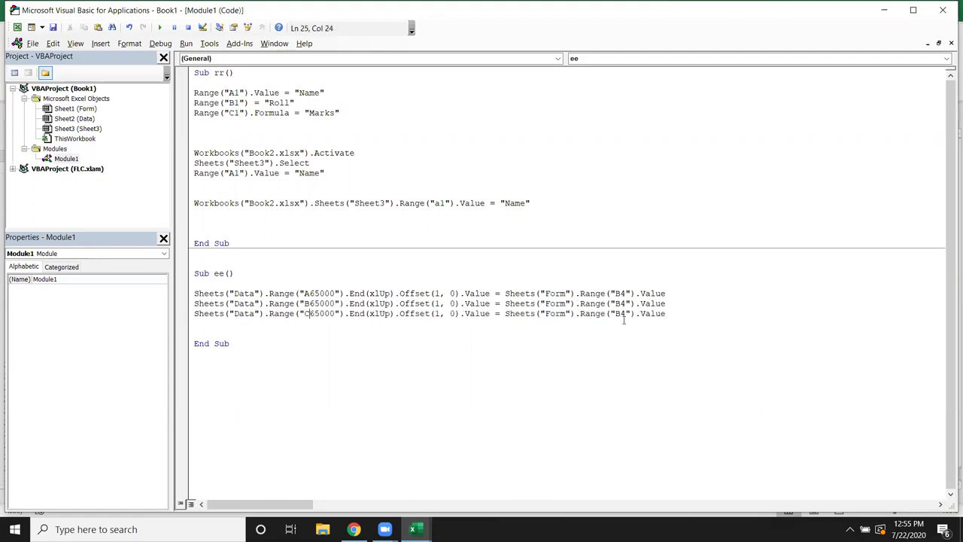
key("alt+F11")
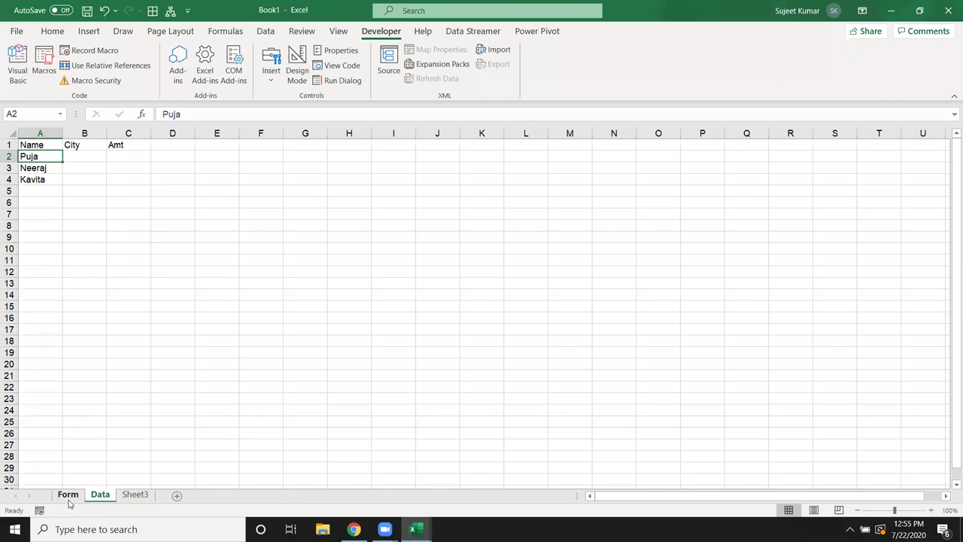
Fill the Form input cells B4, B7 and B10 with yellow.
left_click(69, 497)
left_click(86, 226)
left_click(85, 214)
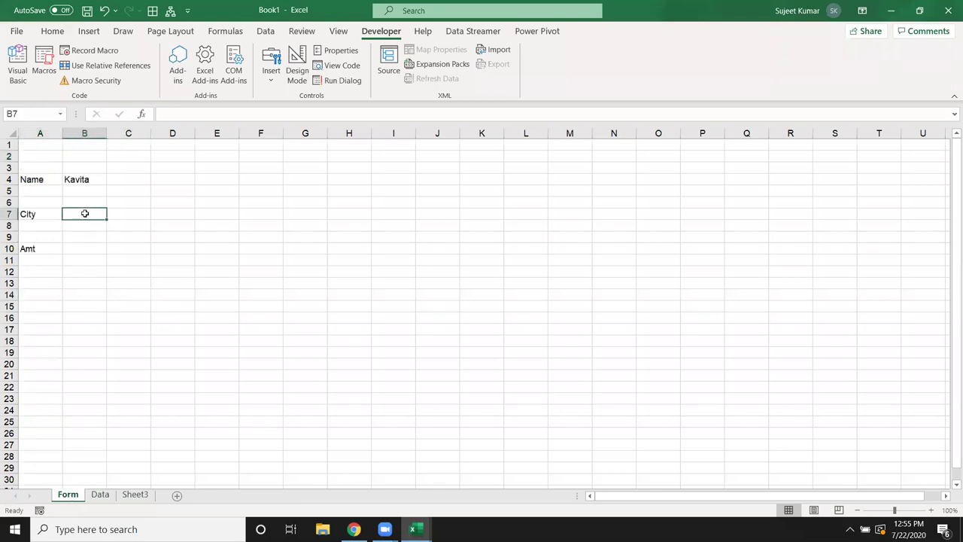
left_click(81, 168)
left_click(83, 179)
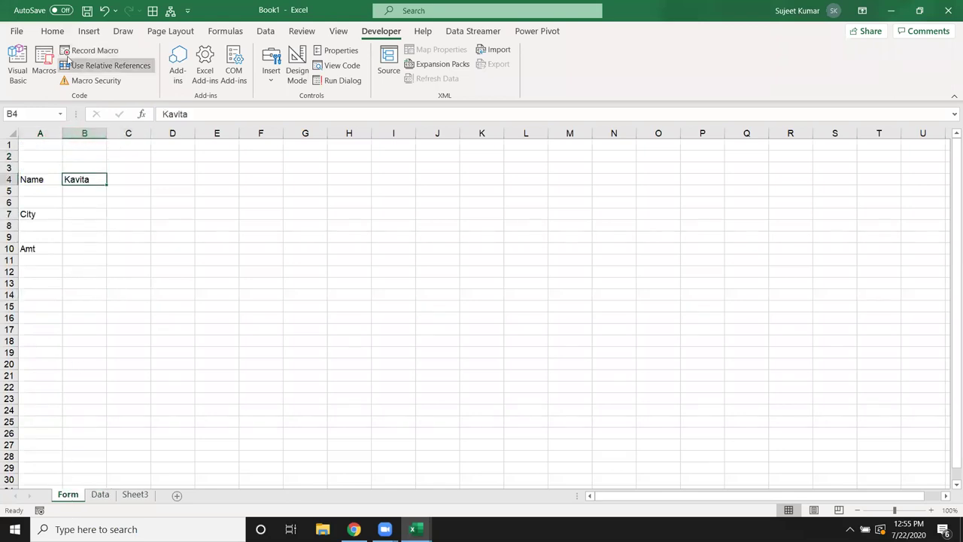
left_click(52, 30)
left_click(157, 74)
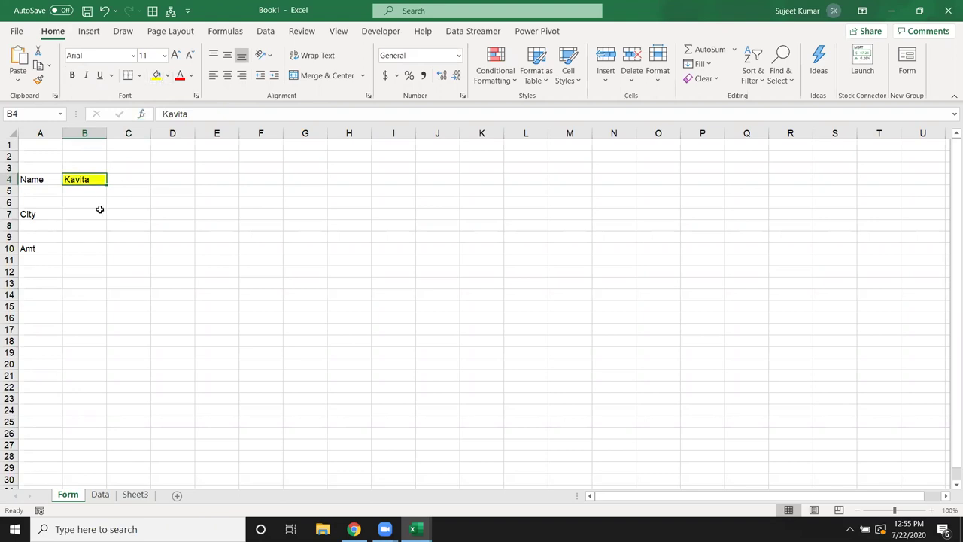
left_click(98, 211)
left_click(157, 75)
left_click(81, 251)
left_click(156, 75)
Enter Puna as City in B7 and 652 as Amt in B10.
left_click(136, 236)
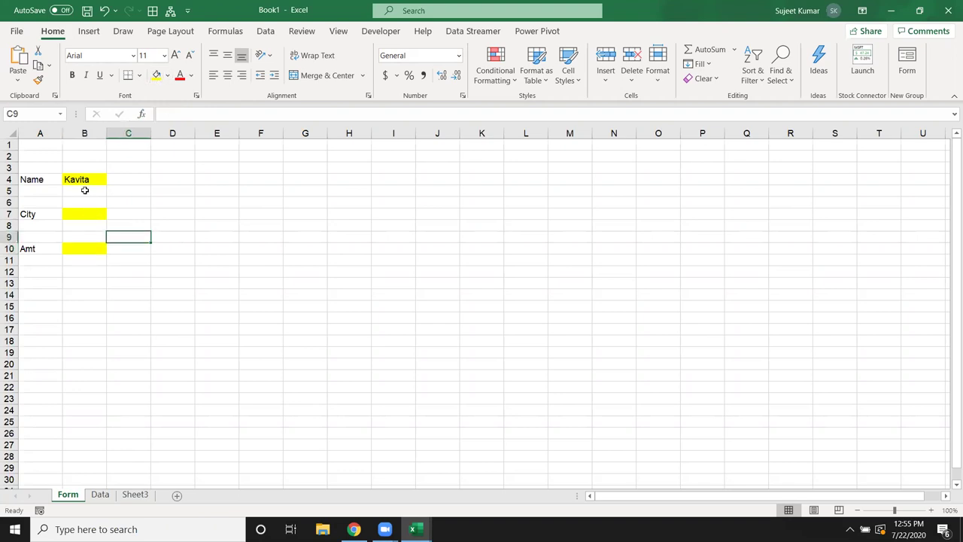
left_click(85, 184)
left_click(84, 216)
left_click(83, 243)
left_click(85, 226)
left_click(85, 215)
left_click(83, 245)
left_click(82, 215)
type("Puna")
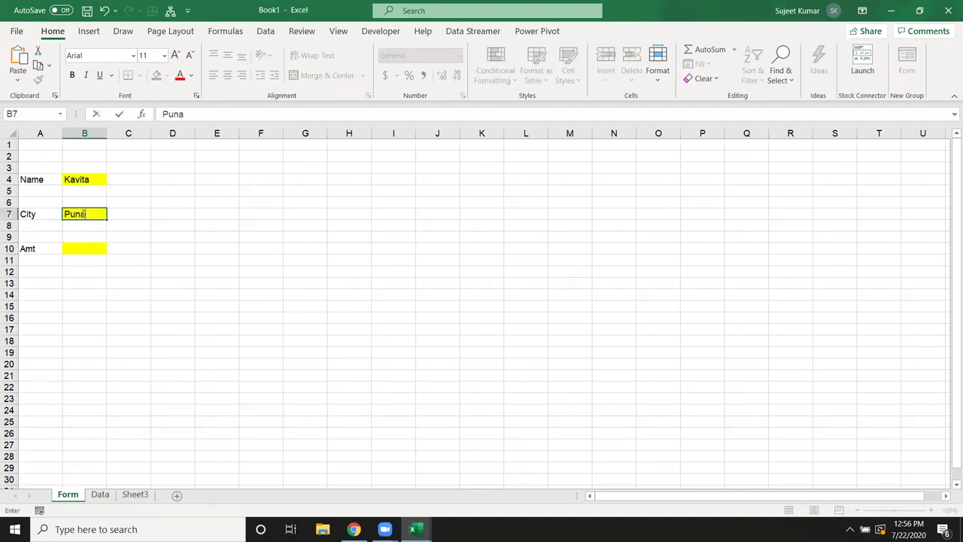
left_click(65, 246)
type("652")
key("Return")
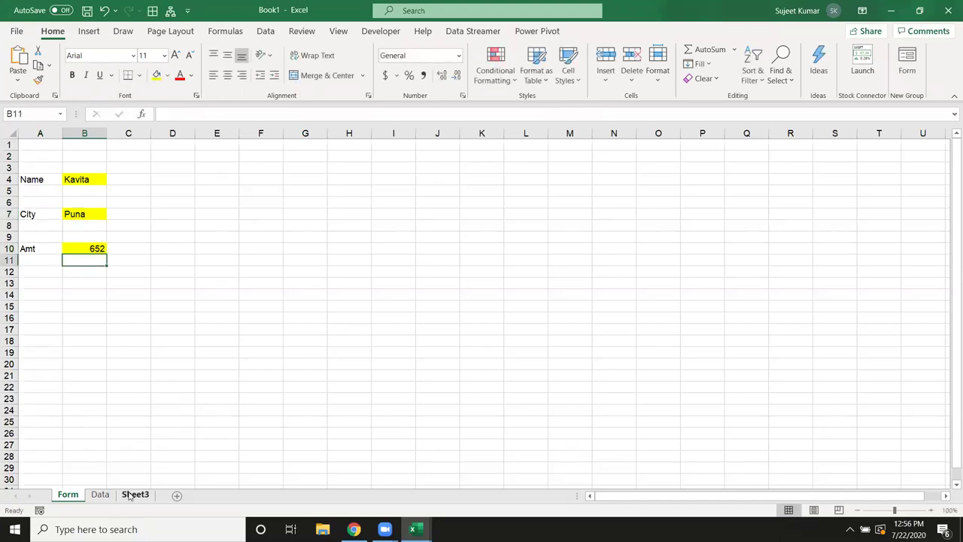
Clear the test entries from Data rows A2:C10.
left_click(100, 495)
left_click_drag(128, 249, 21, 156)
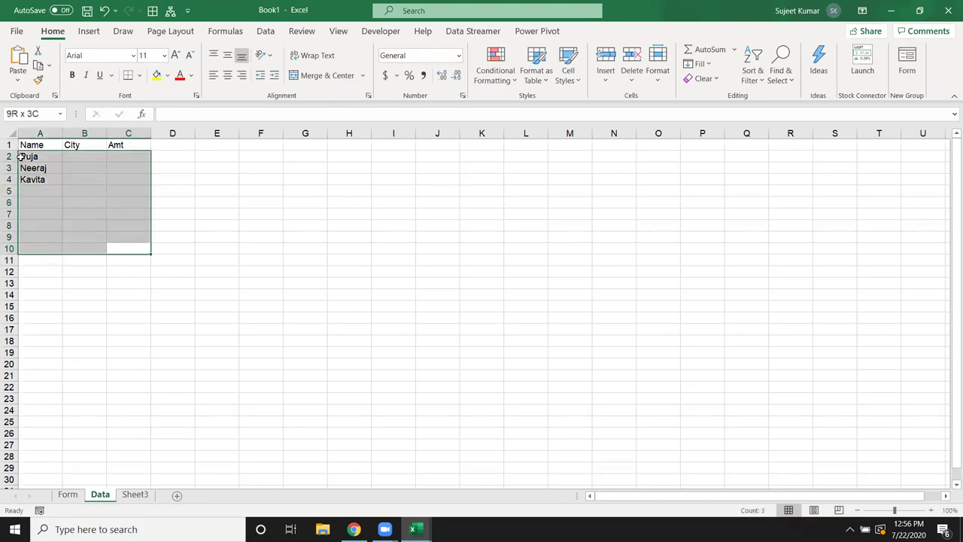
key("Delete")
left_click(35, 179)
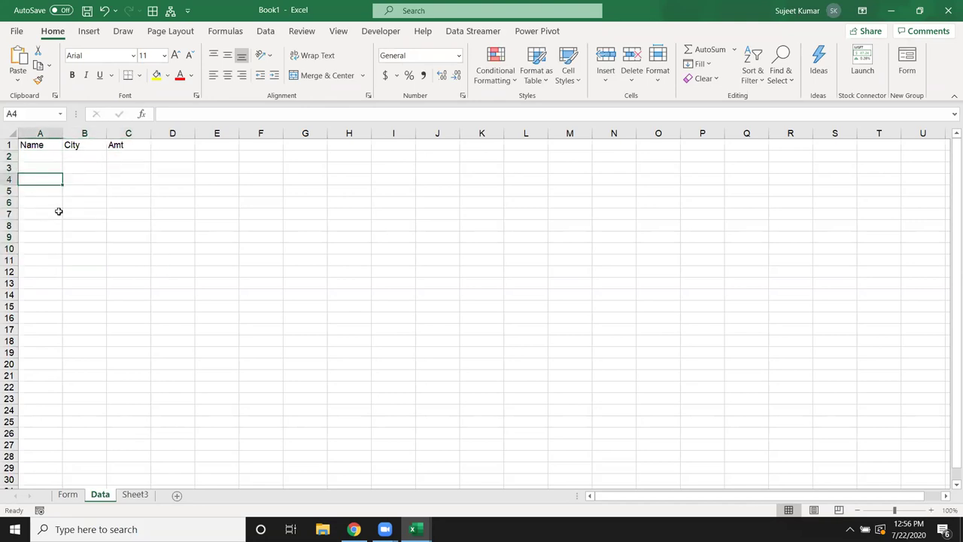
key("alt+F11")
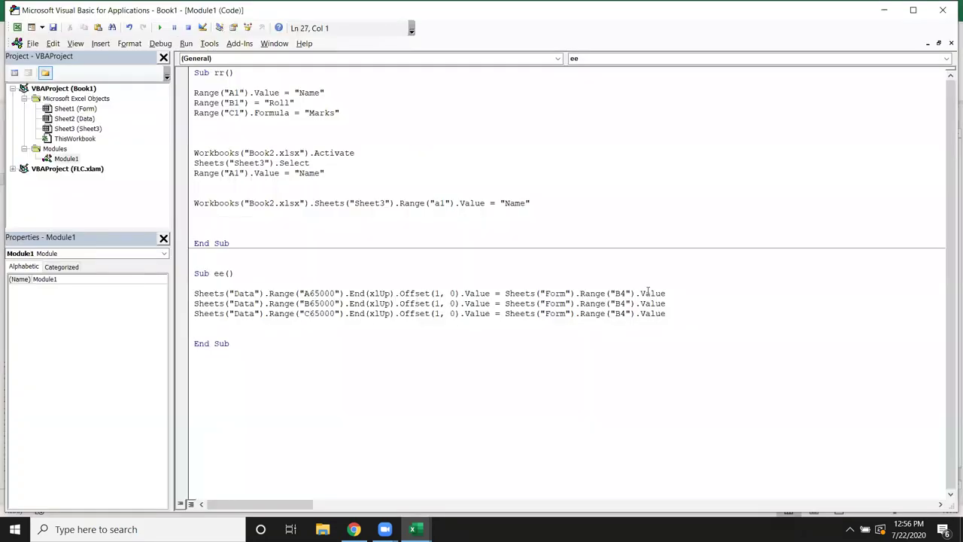
key("alt+F11")
Point the second and third macro lines at Form cells B7 and B10.
left_click(68, 494)
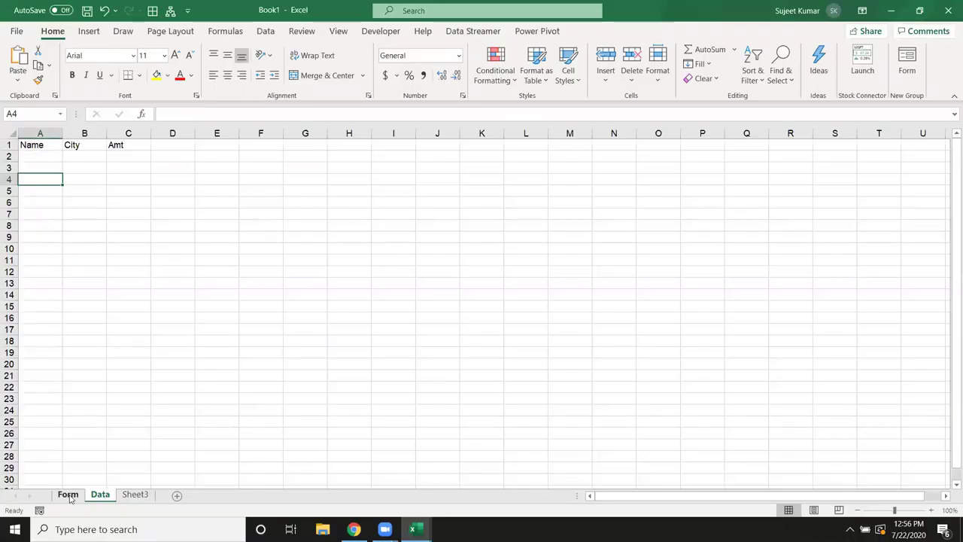
left_click(92, 213)
left_click(88, 248)
key("alt+F11")
left_click(627, 304)
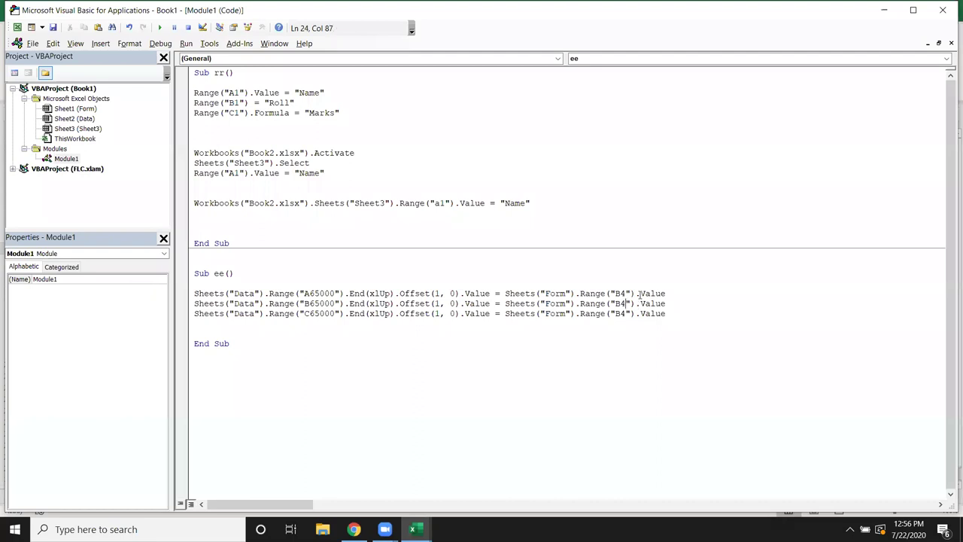
key("BackSpace")
type("7")
key("BackSpace")
type("10")
Open the Developer tab's Insert list of form controls.
key("alt+F11")
left_click(185, 319)
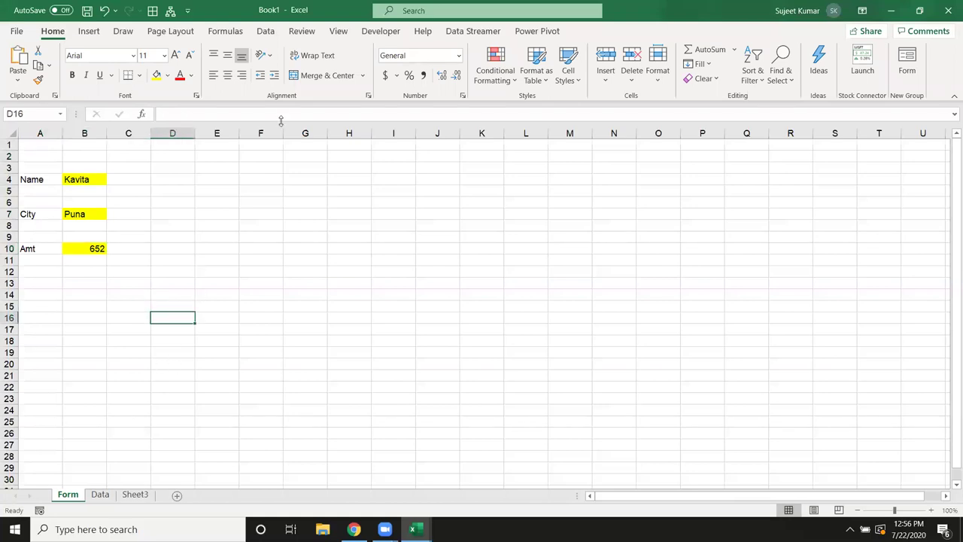
left_click(381, 31)
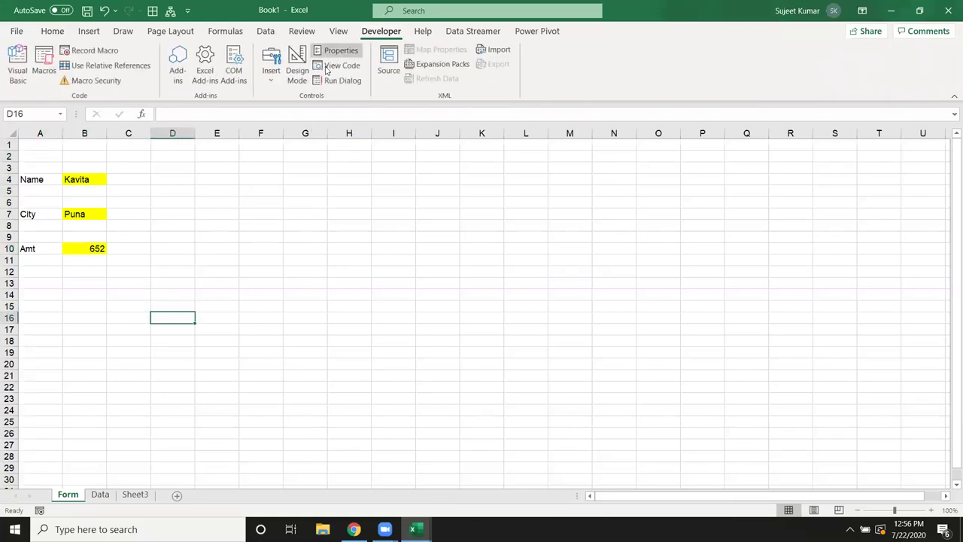
left_click(265, 85)
Draw a button across D14:E15, assign macro ee, and label it Save.
left_click(266, 113)
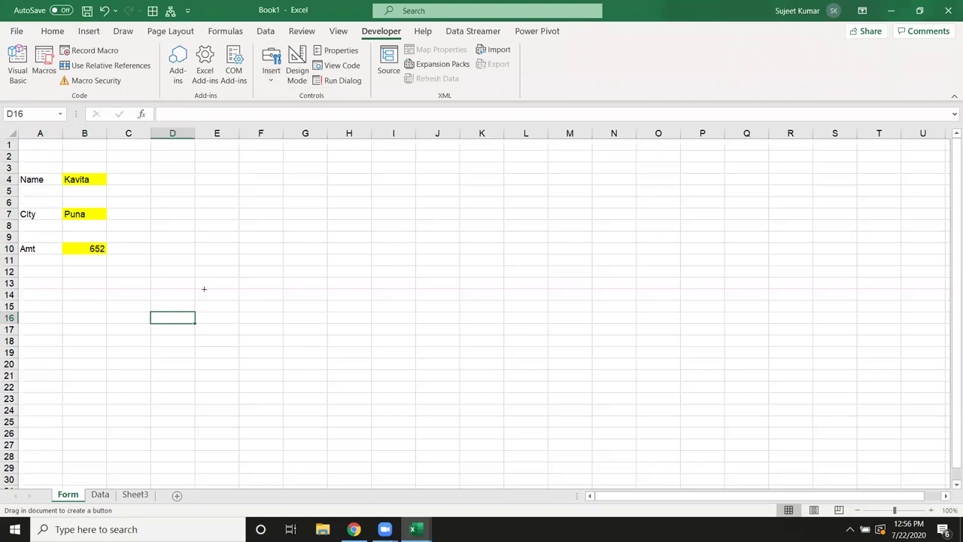
left_click_drag(177, 275, 257, 301)
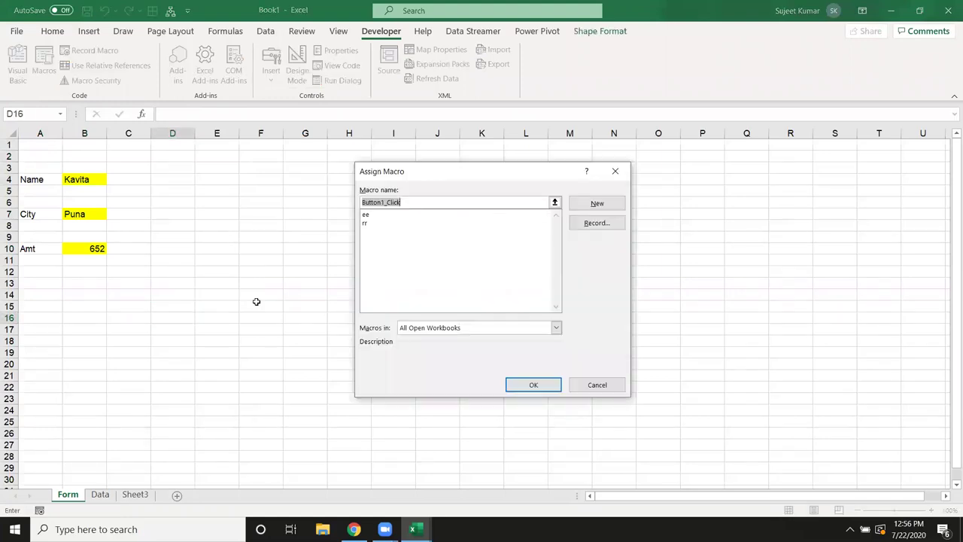
left_click(378, 215)
left_click(536, 385)
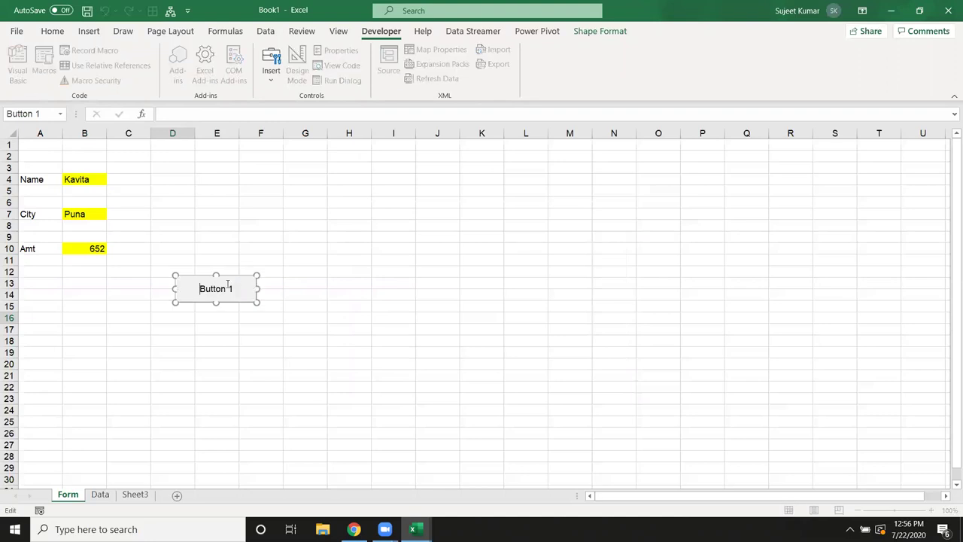
key("BackSpace")
key("BackSpace")
key("BackSpace")
key("BackSpace")
key("BackSpace")
key("BackSpace")
key("BackSpace")
type("ave")
left_click(273, 385)
Click Save and confirm the entry appears in Data row A2:C2.
left_click(258, 337)
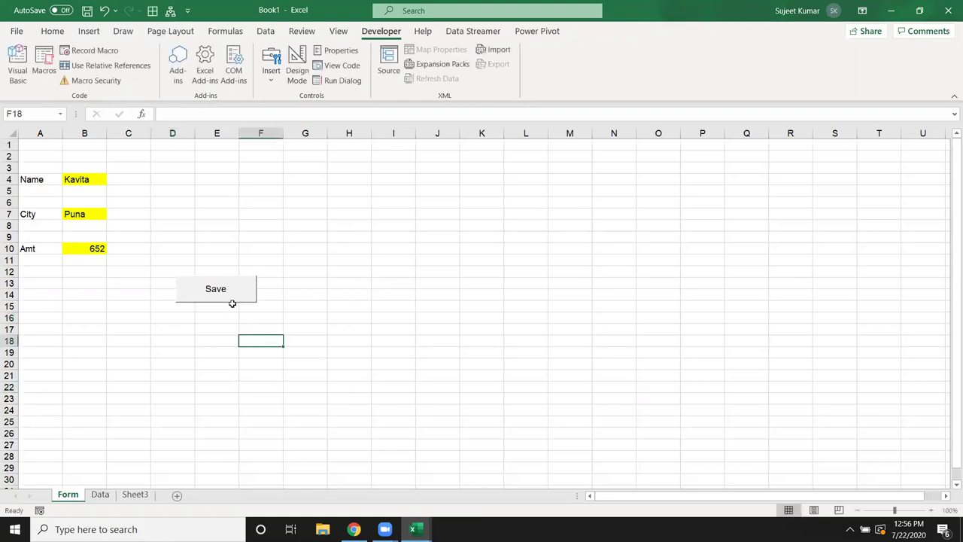
left_click(231, 300)
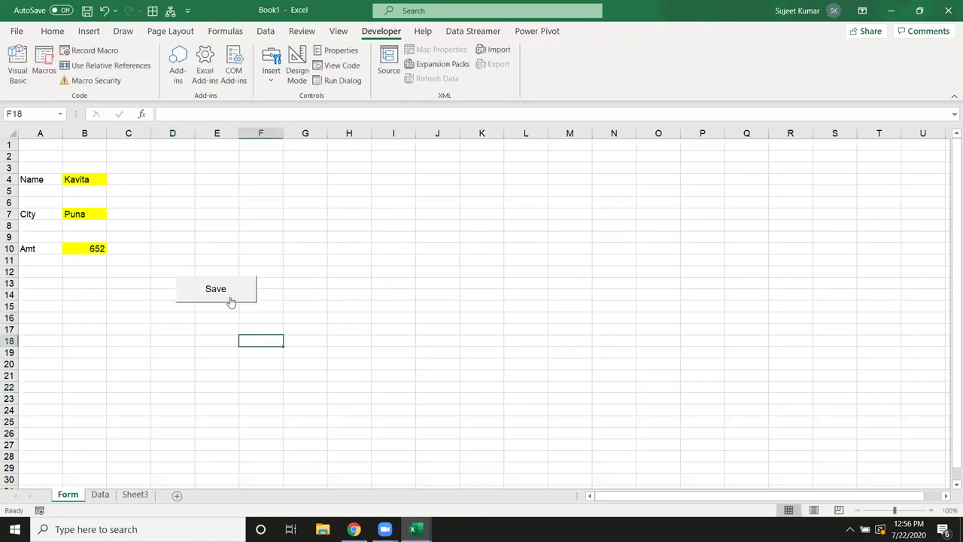
left_click(101, 496)
left_click_drag(34, 156, 141, 159)
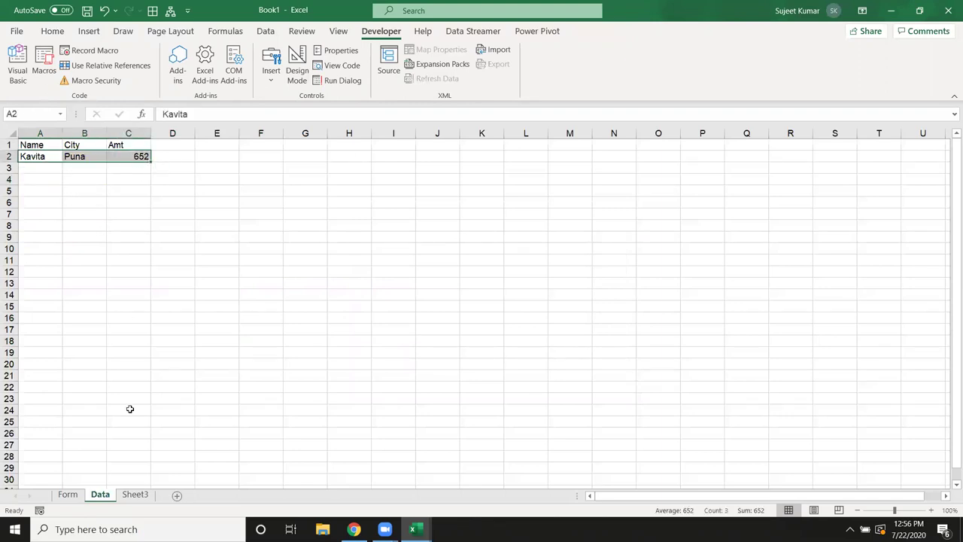
left_click(67, 495)
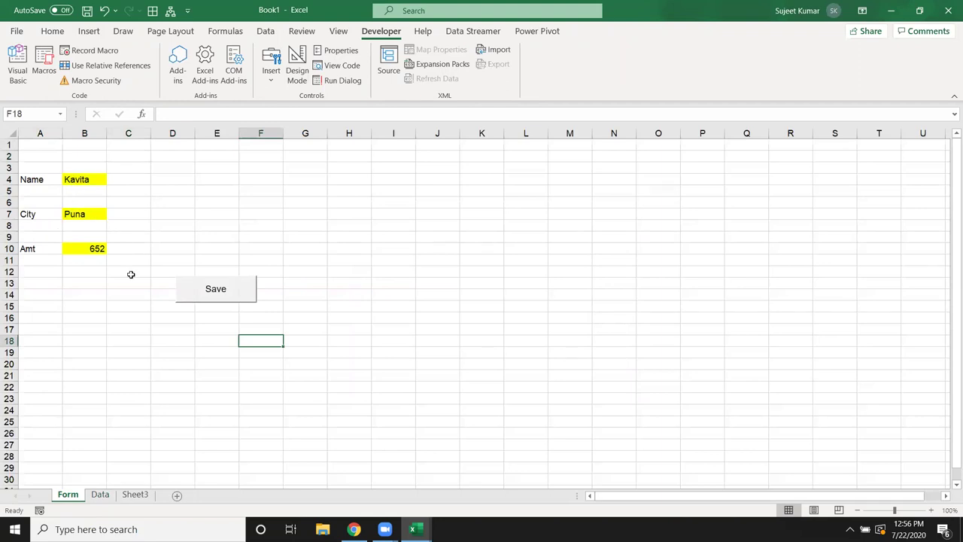
Clear City in B7, click Save again, and check the new Data row 3.
left_click(95, 217)
key("Delete")
left_click(224, 292)
left_click(100, 496)
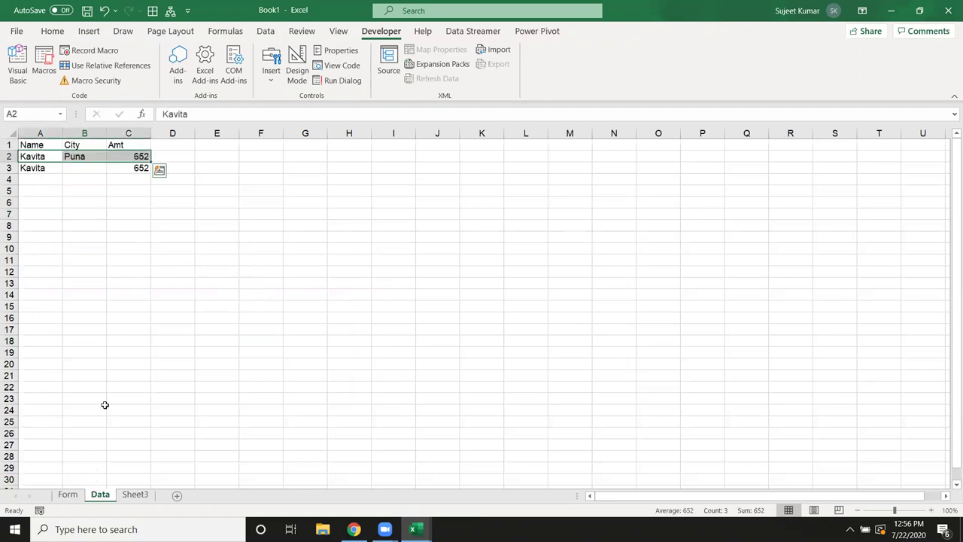
left_click(69, 190)
left_click(48, 167)
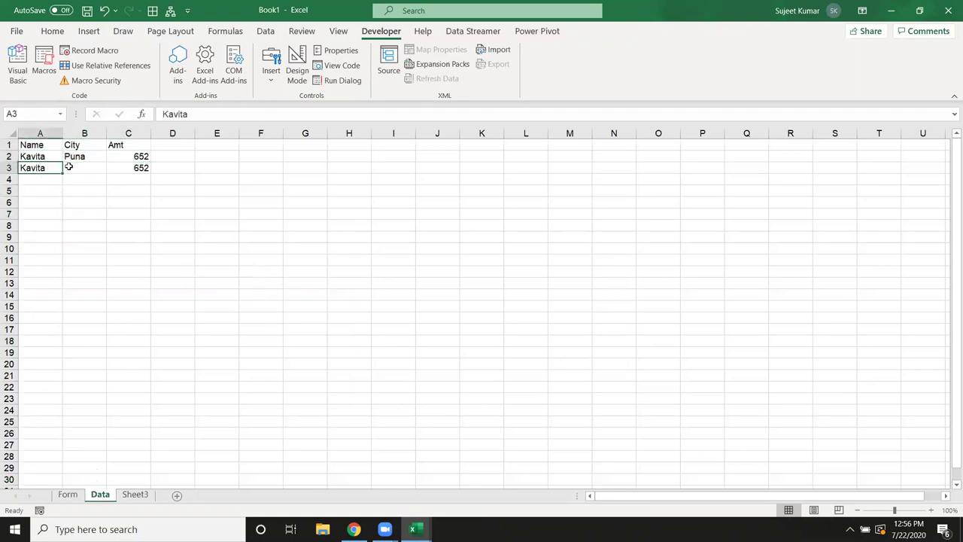
left_click(124, 165)
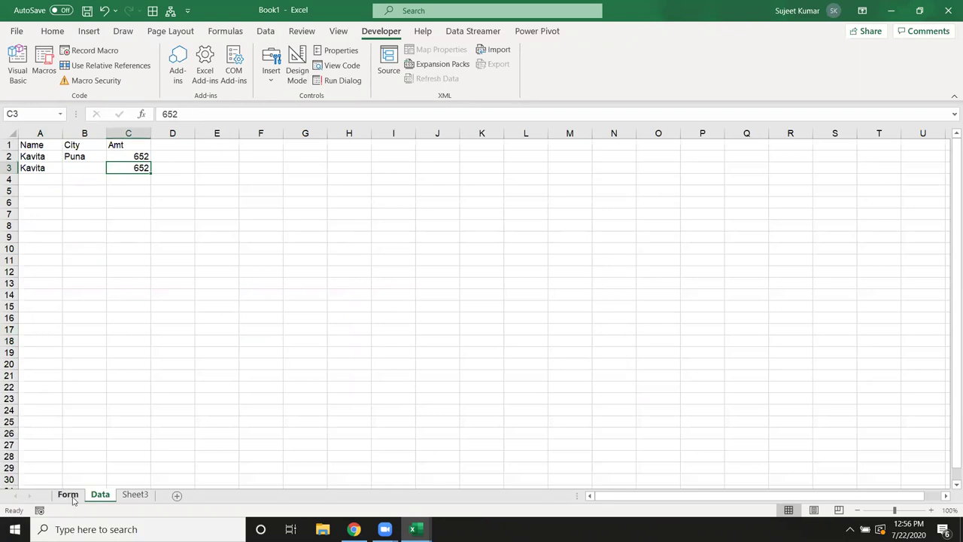
left_click(68, 494)
left_click(89, 185)
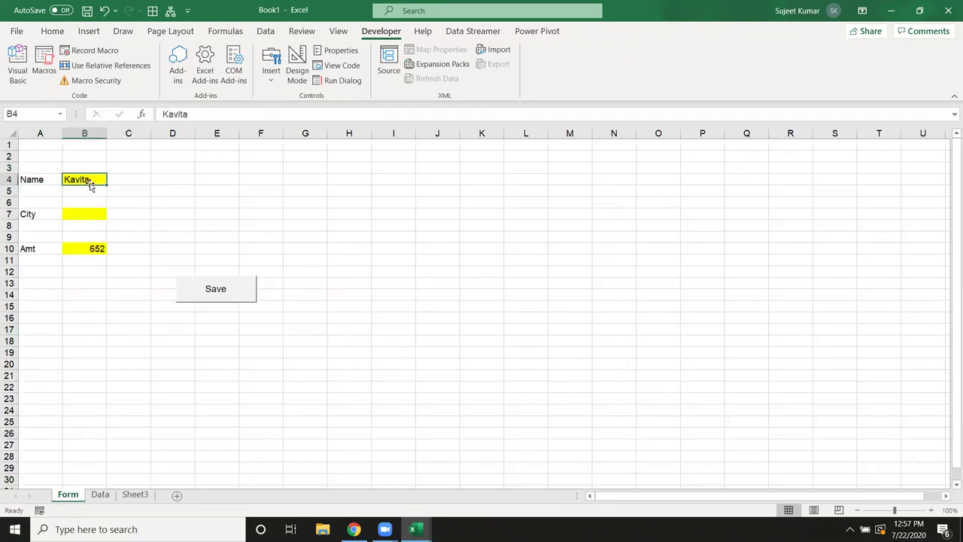
Fill the form with a new name, city Jaipur and amount 1524, and save it.
type("Muhan")
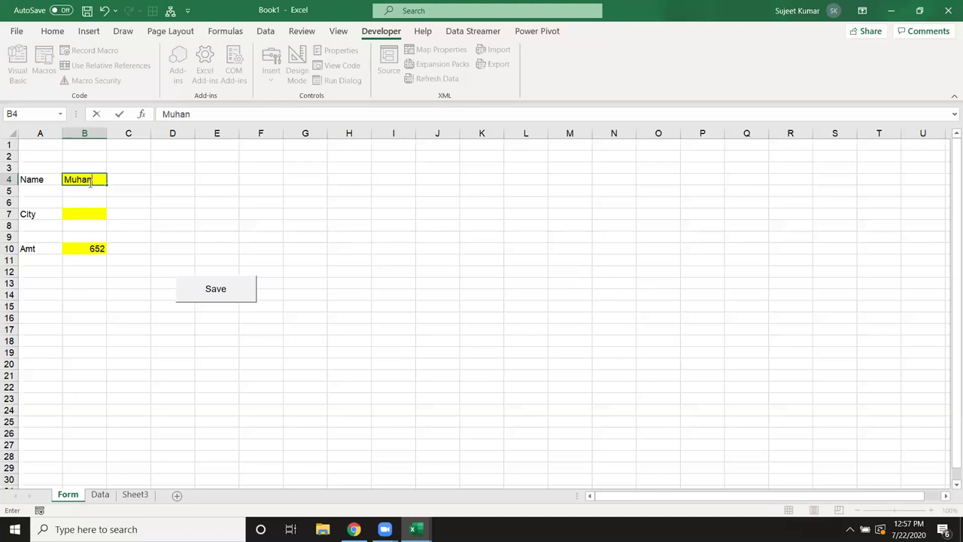
left_click(86, 218)
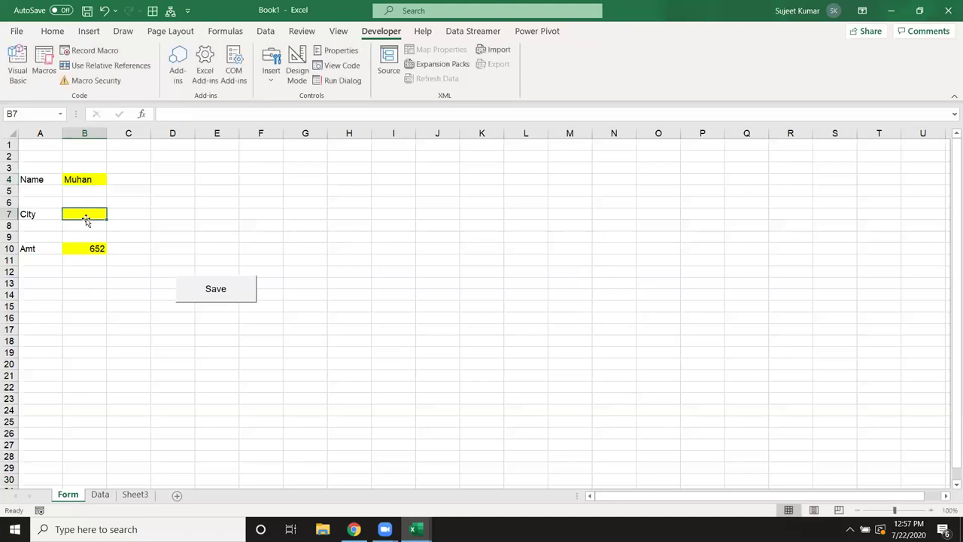
type("Jaipur")
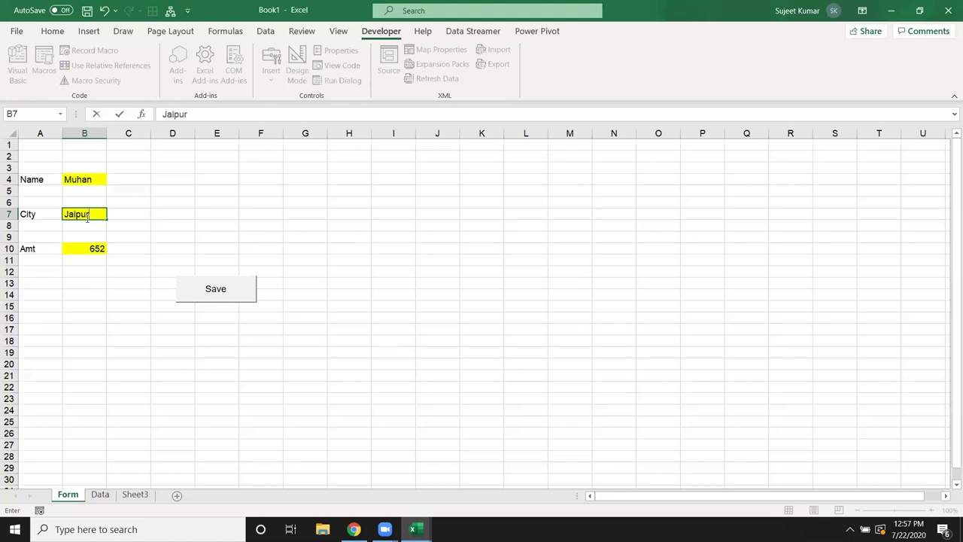
left_click(98, 249)
type("1524")
left_click(106, 270)
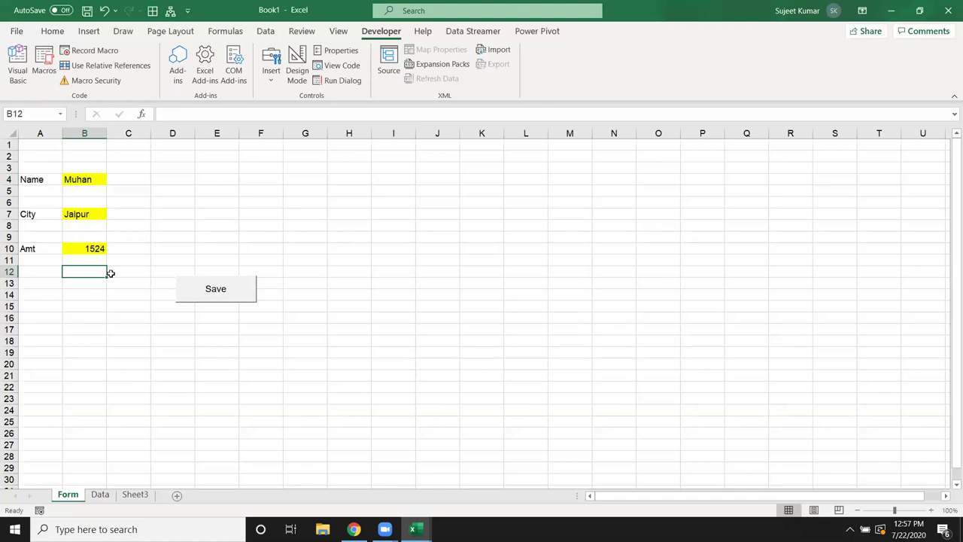
left_click(203, 300)
Inspect the Data sheet's new rows and check where Jaipur landed in B3.
left_click(100, 496)
left_click(59, 272)
left_click_drag(30, 181, 124, 178)
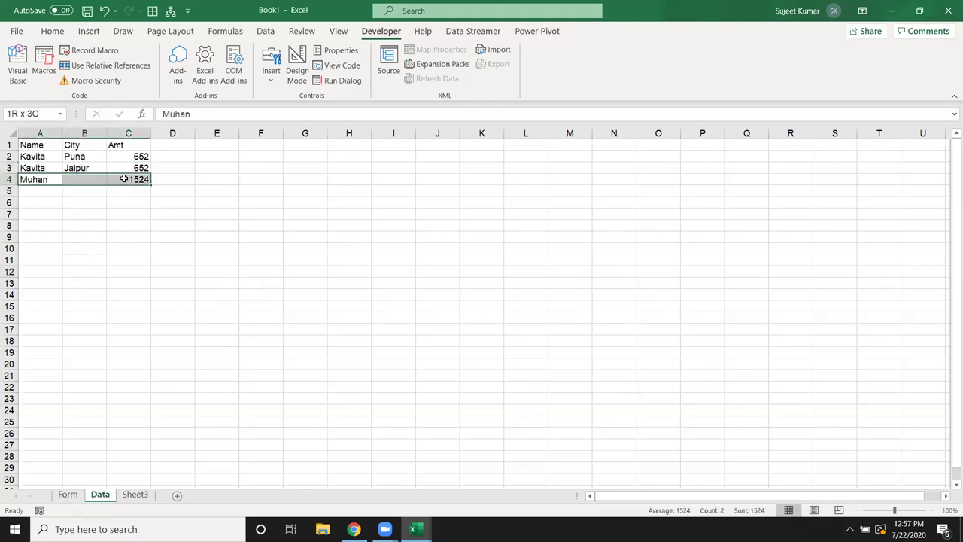
left_click(94, 168)
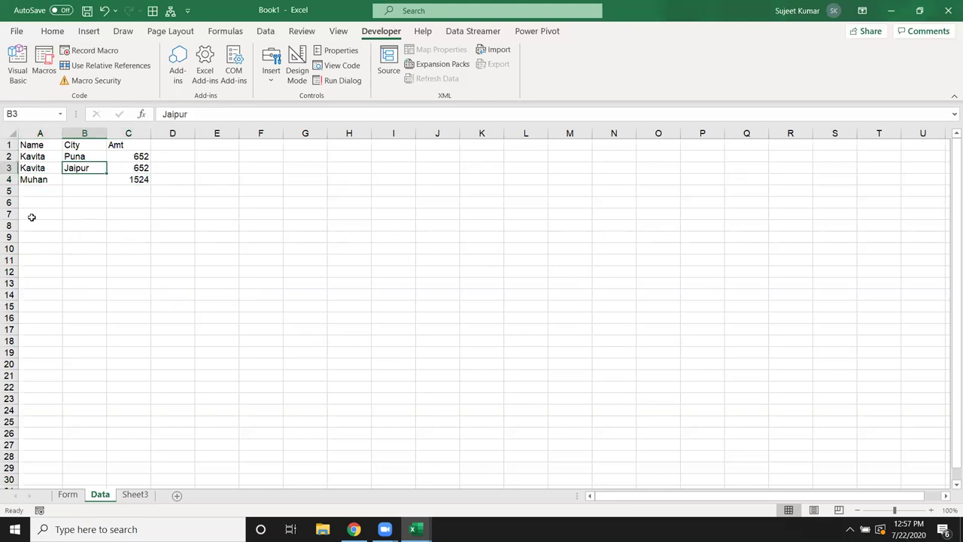
key("alt")
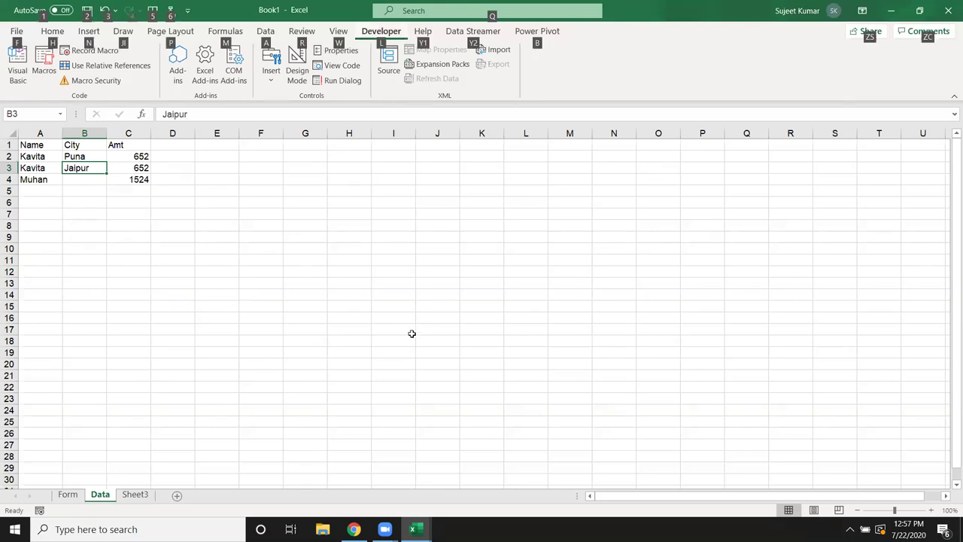
key("alt")
key("alt+F11")
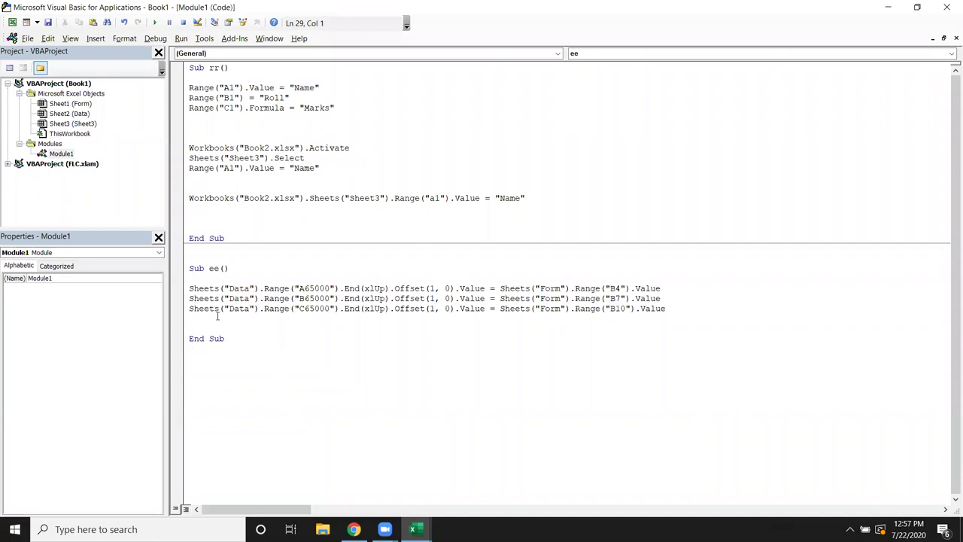
key("alt+F11")
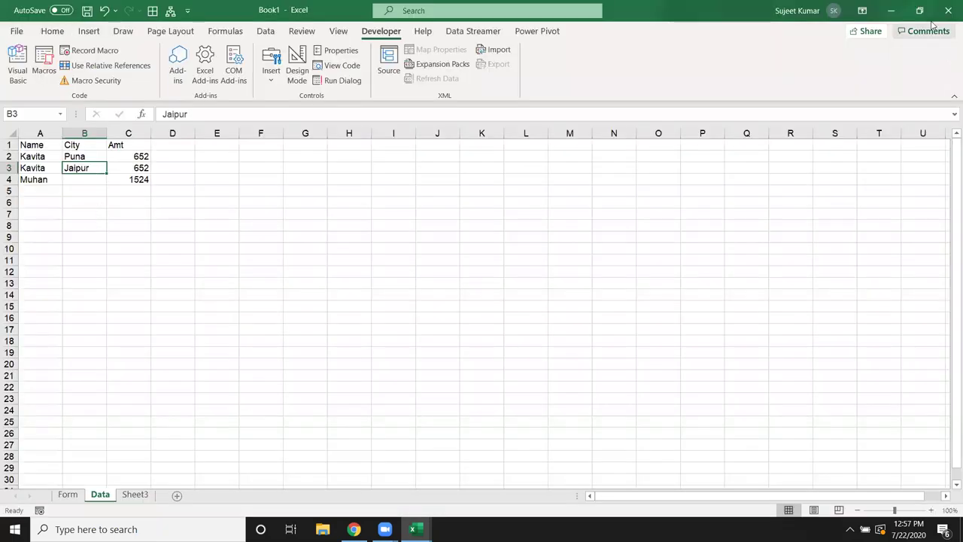
left_click(920, 9)
left_click(318, 125)
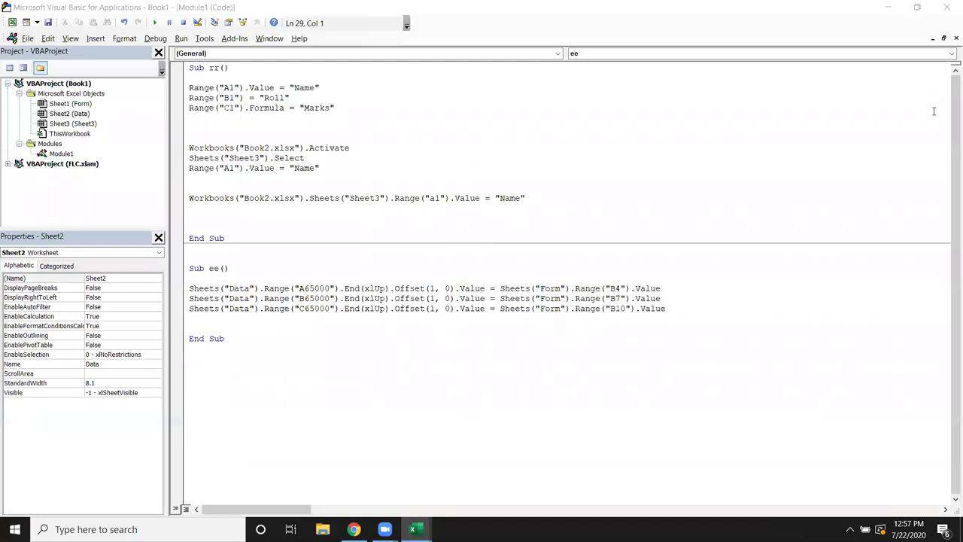
left_click(918, 6)
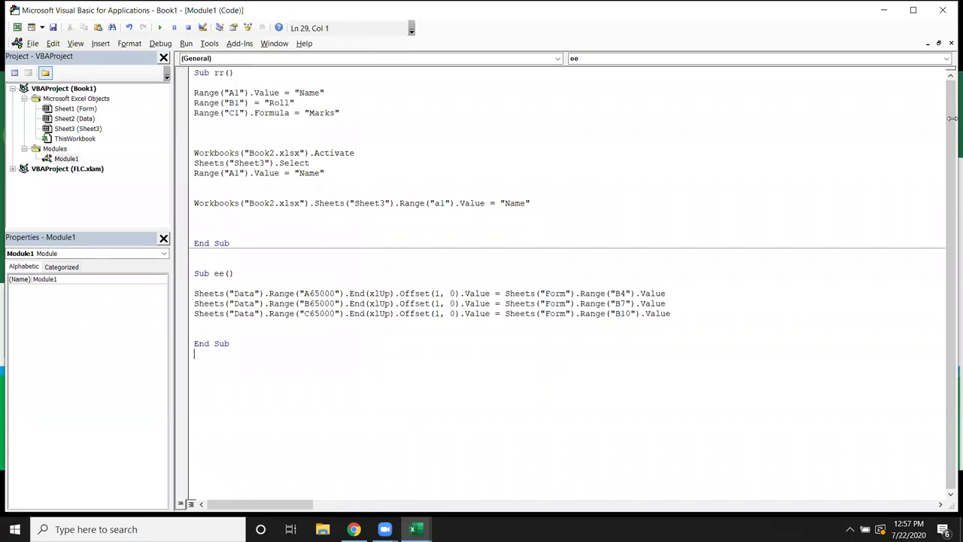
left_click(913, 10)
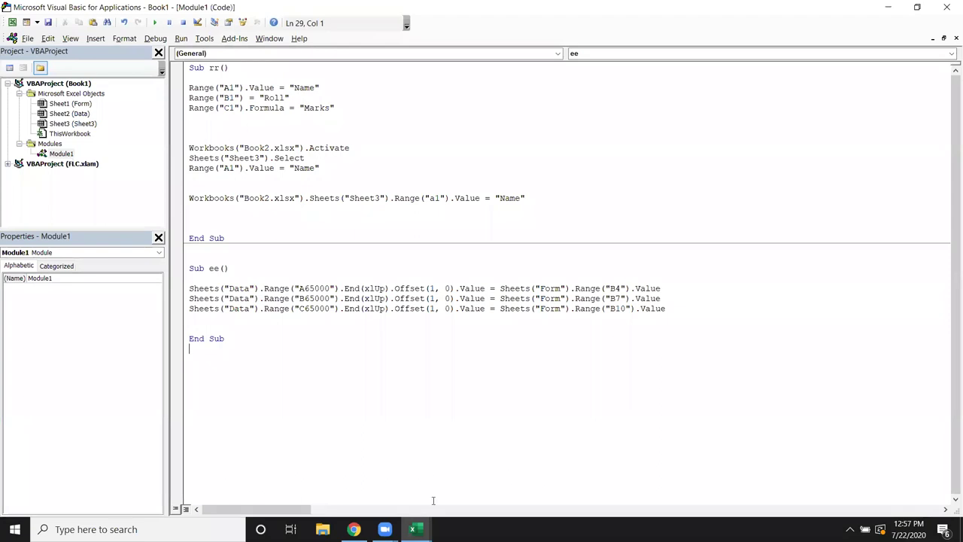
mouse_move(413, 529)
left_click(352, 475)
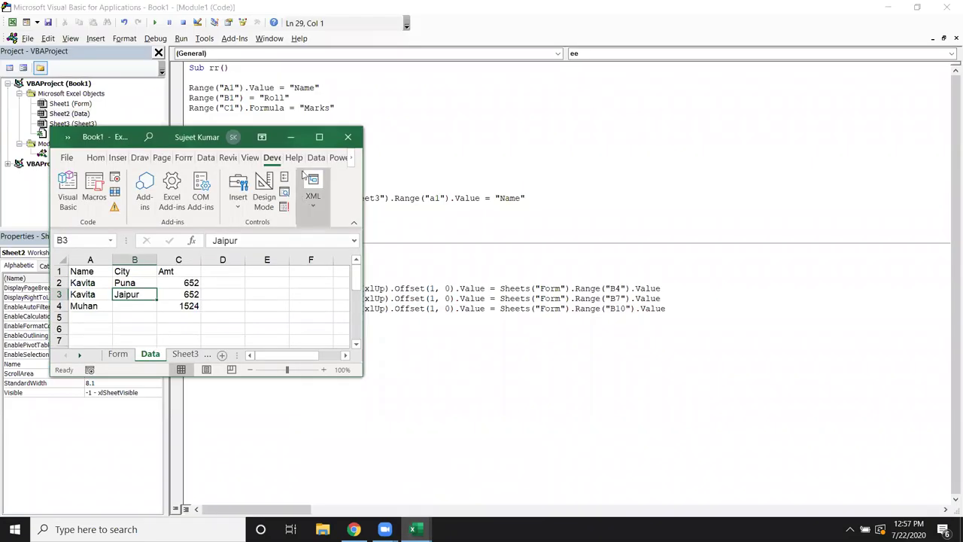
left_click(319, 137)
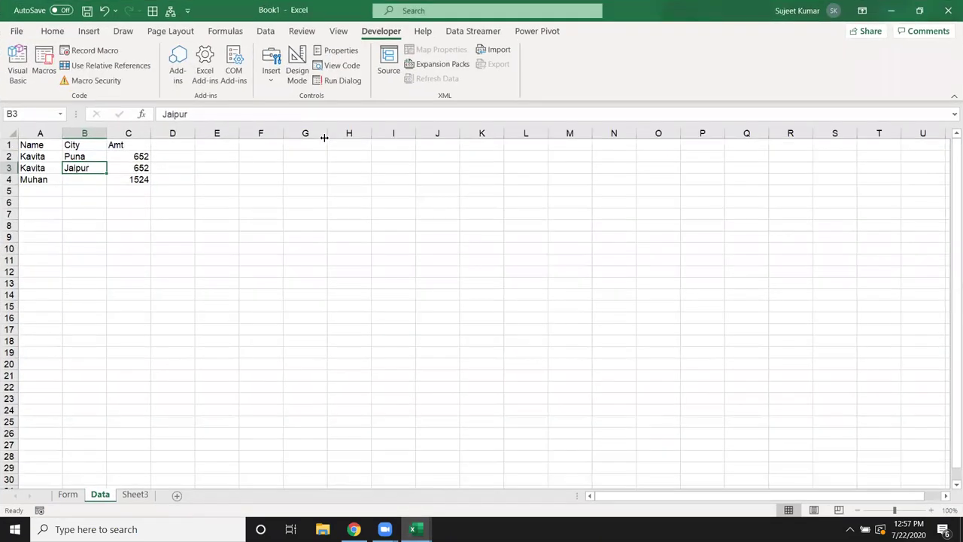
mouse_move(412, 529)
mouse_move(485, 501)
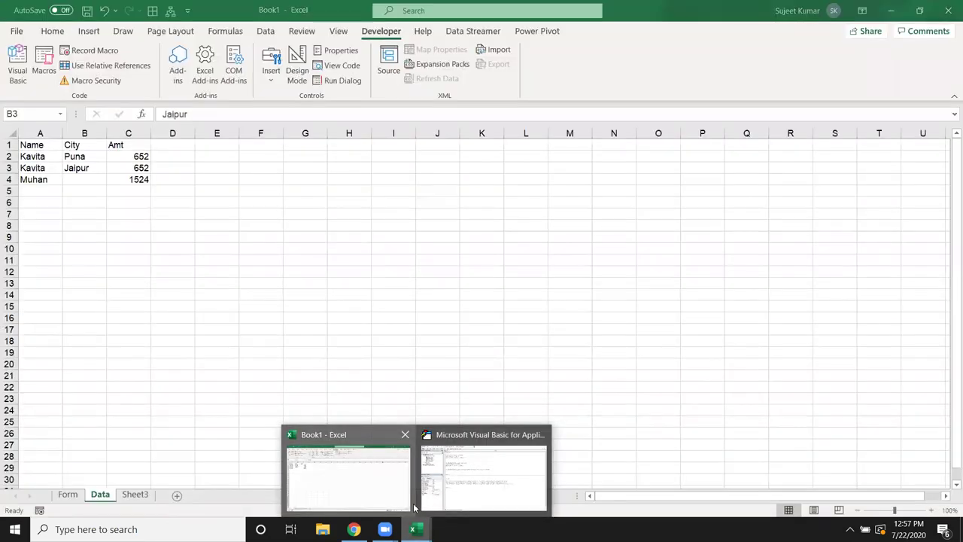
left_click(382, 489)
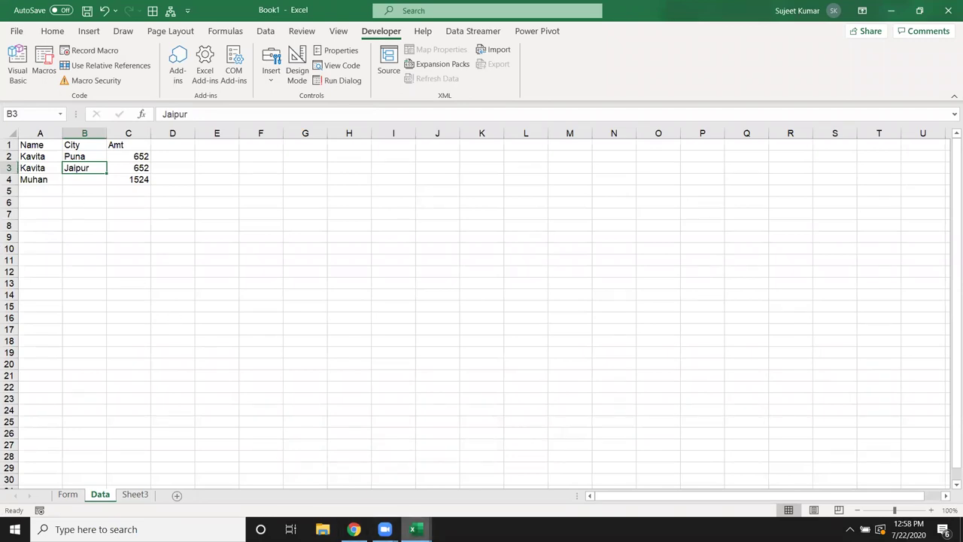
mouse_move(413, 529)
left_click(459, 489)
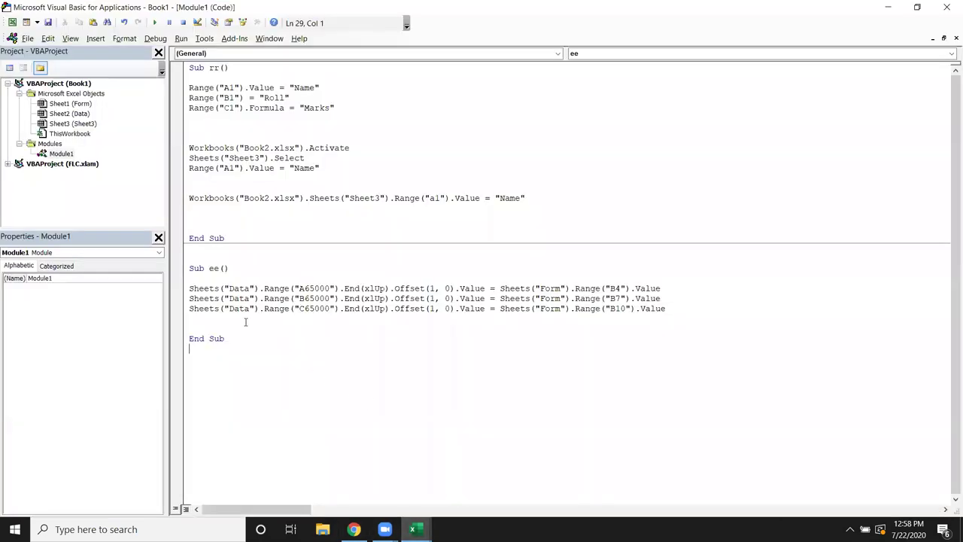
left_click_drag(245, 323, 179, 292)
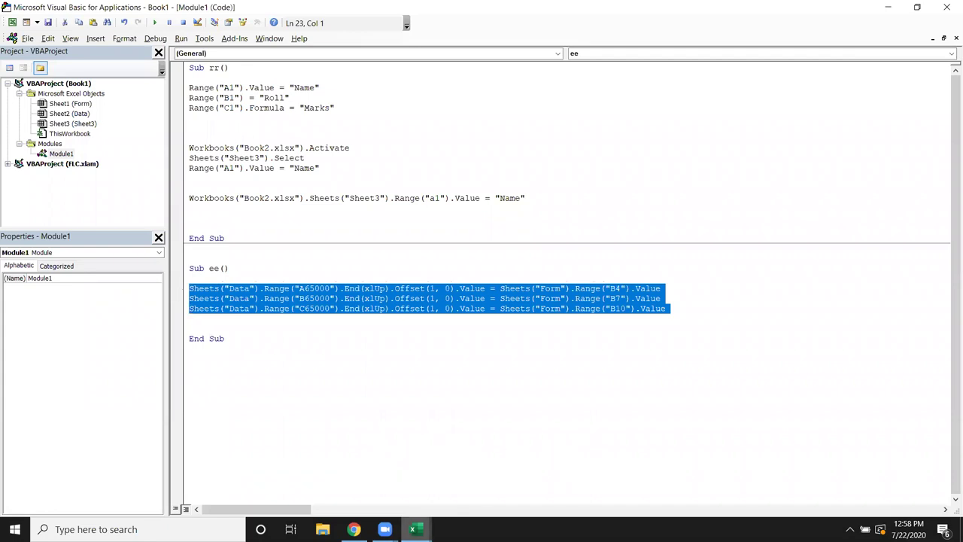
left_click(412, 529)
left_click(367, 488)
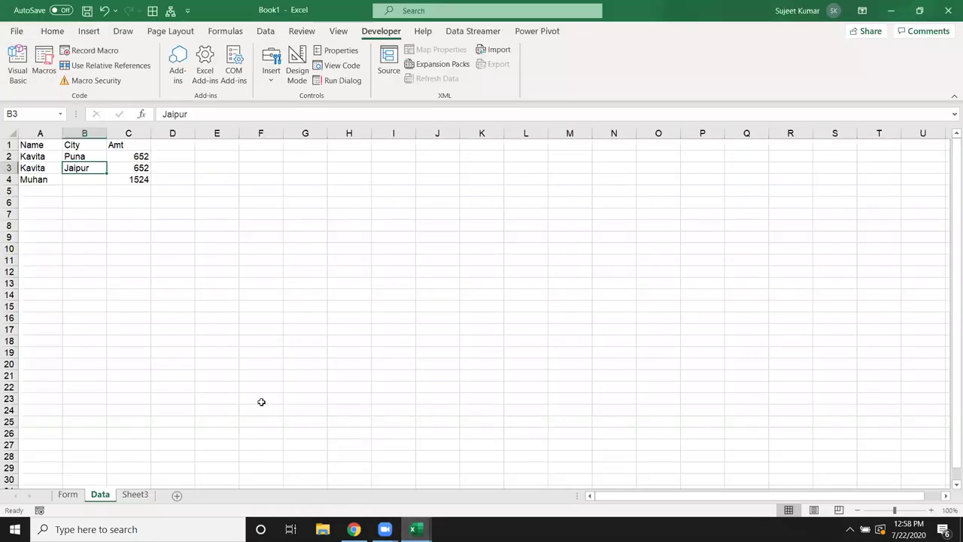
Clear the three saved test rows A2:C4 on the Data sheet.
left_click(33, 157)
left_click_drag(33, 157, 122, 175)
key("Delete")
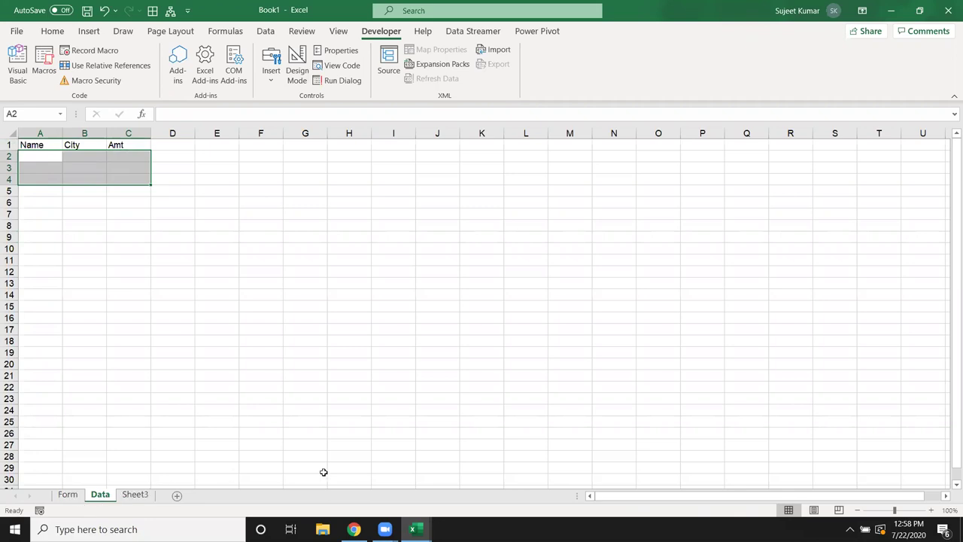
Write the three append lines in Sub ee and bring the Excel workbook back.
key("alt+F11")
left_click(365, 471)
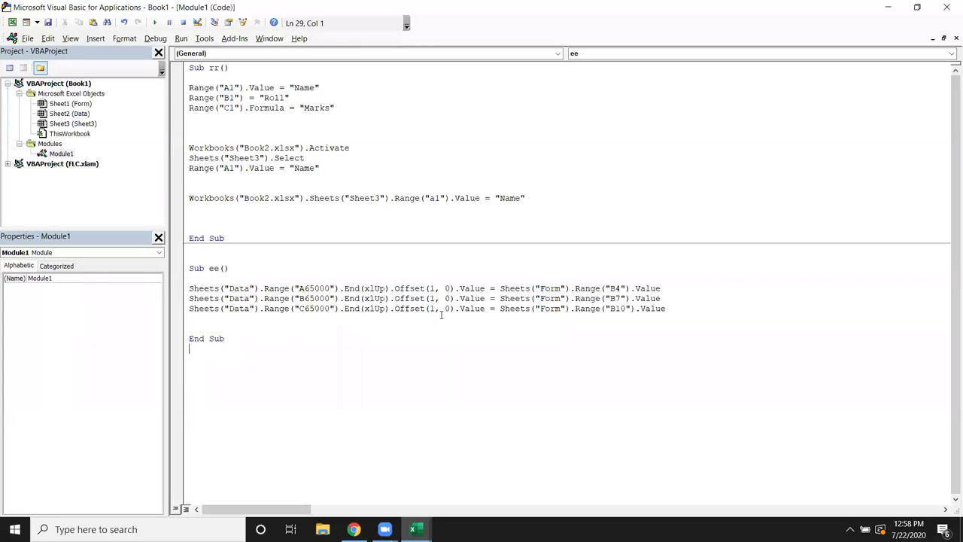
left_click_drag(669, 309, 189, 289)
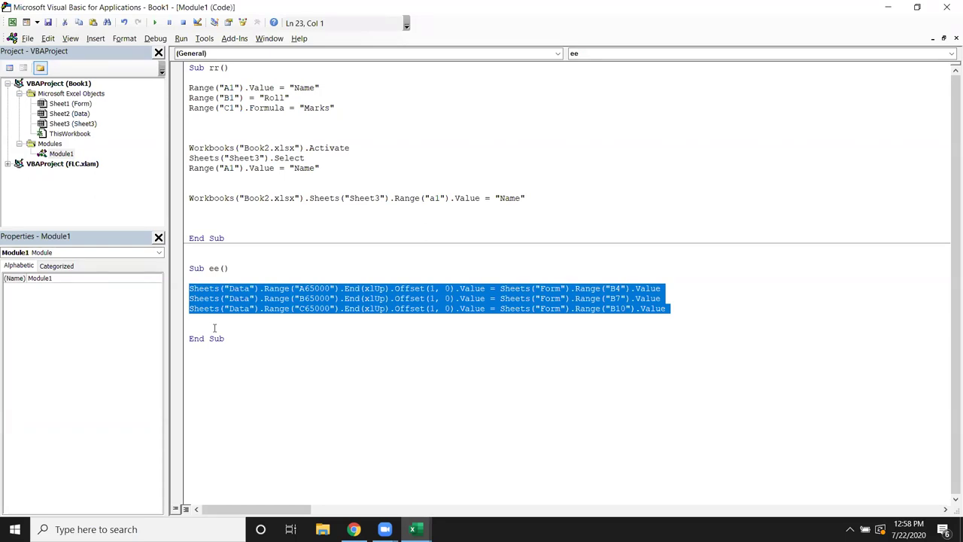
left_click(205, 338)
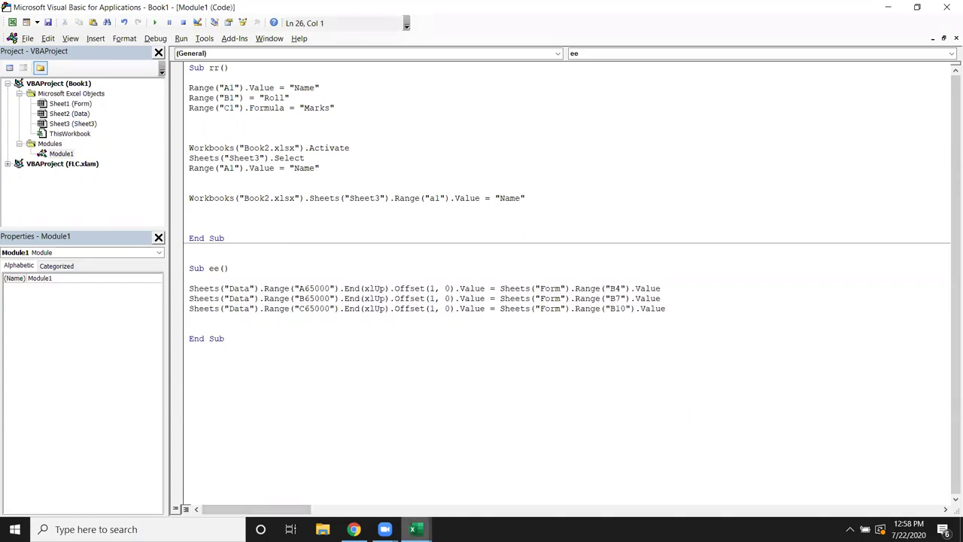
left_click(413, 530)
left_click(317, 511)
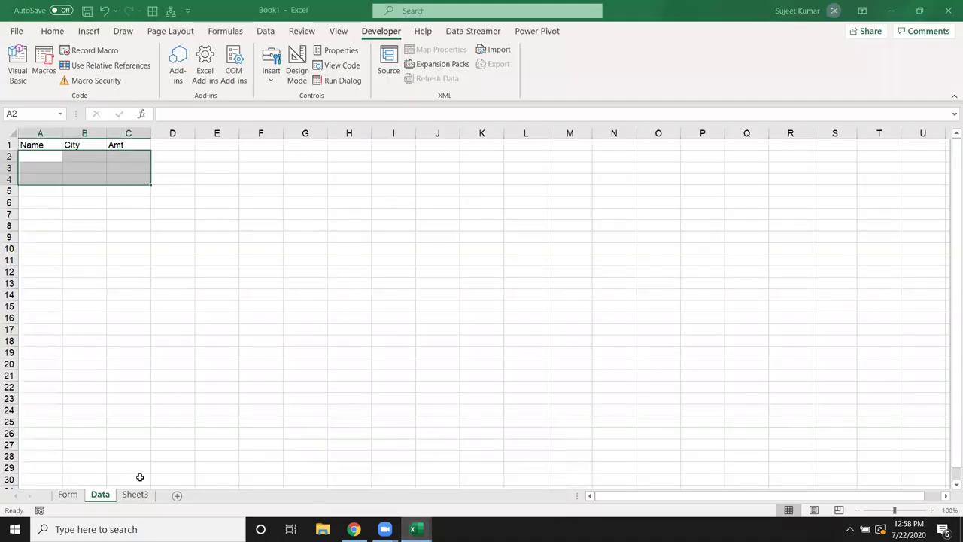
On the Form sheet, enter a new name, clear City and set the amount to 784.
left_click(67, 494)
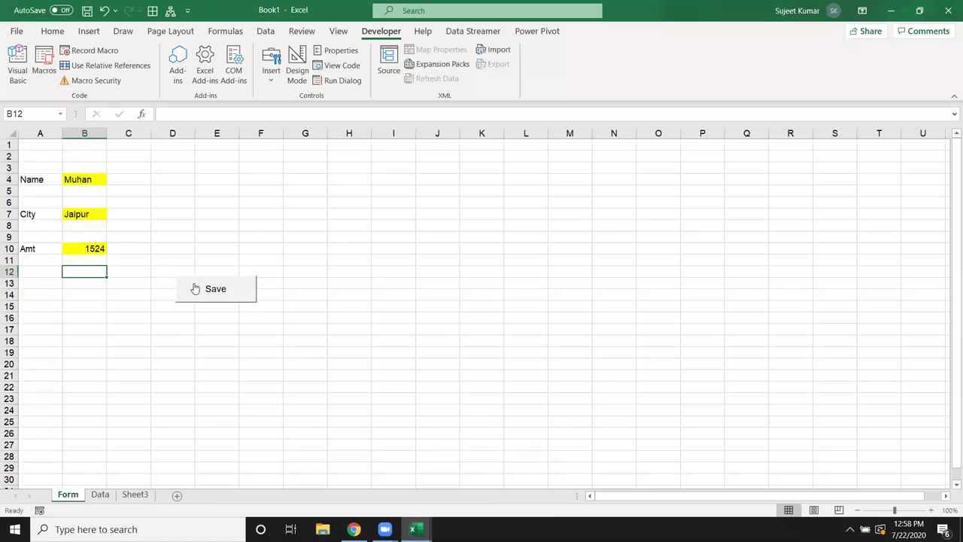
left_click(75, 176)
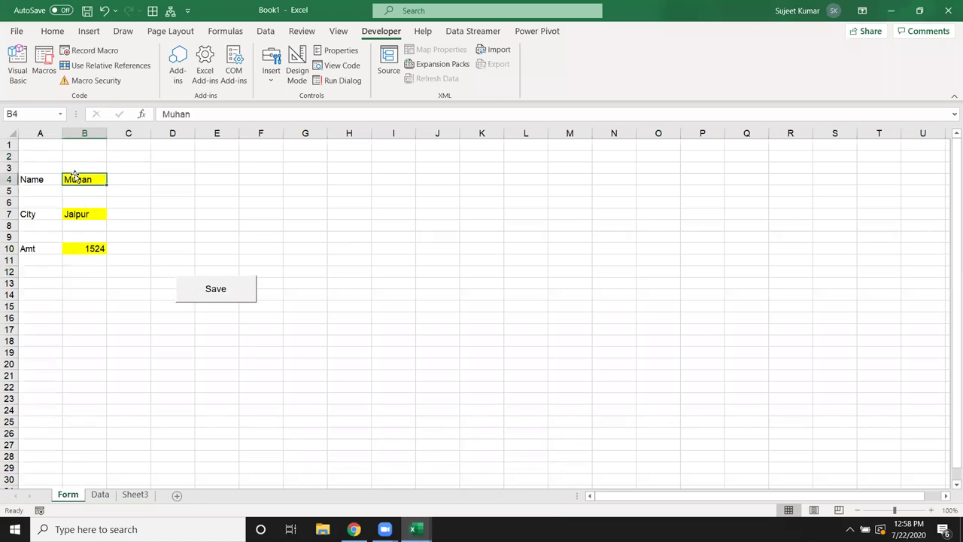
type("Puja")
left_click(84, 211)
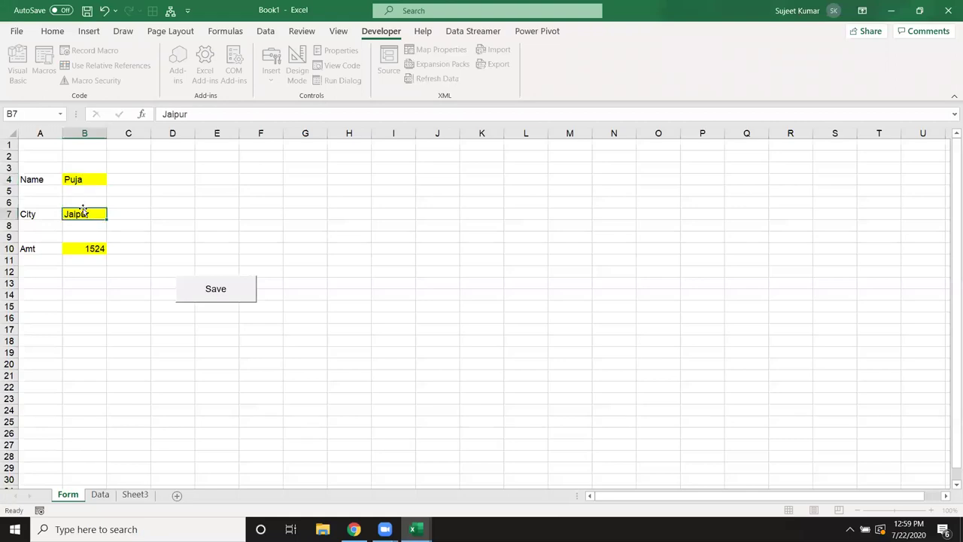
key("Delete")
left_click(84, 248)
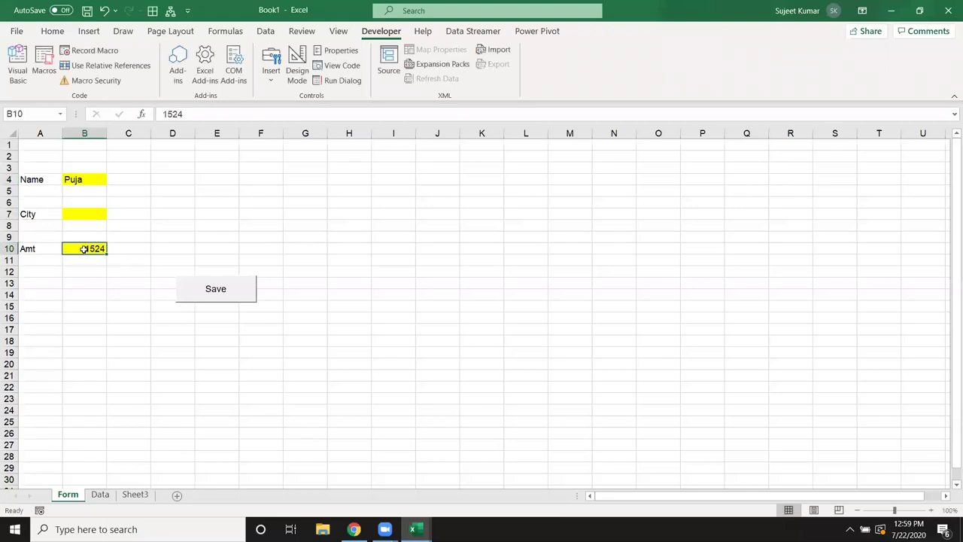
type("784")
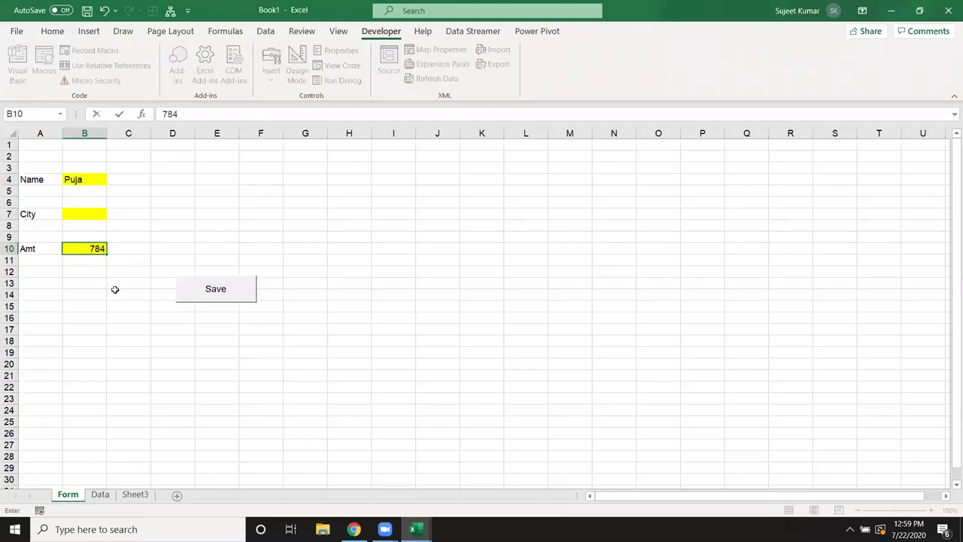
left_click(124, 294)
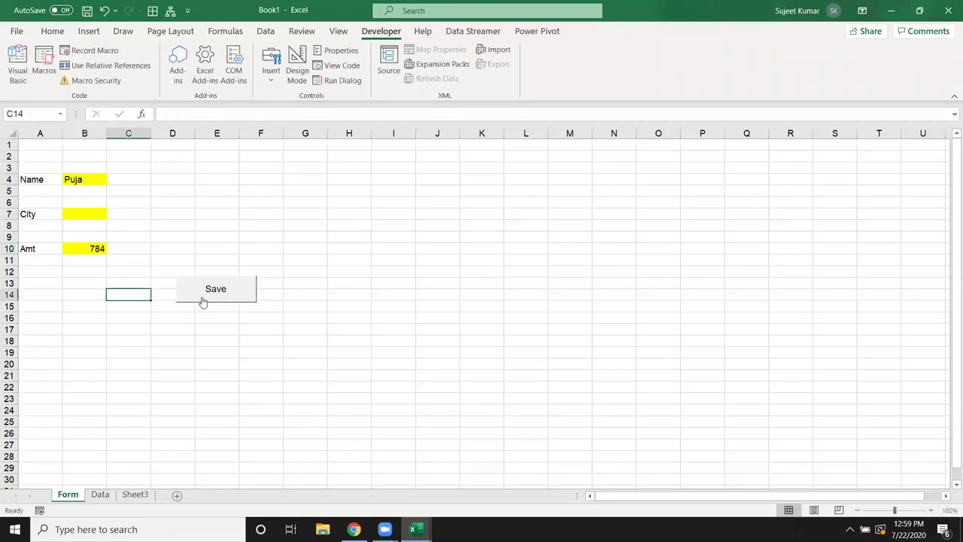
Check the Data sheet's saved rows, including row 3's empty City, then return to Form.
left_click(99, 495)
left_click_drag(34, 156, 140, 157)
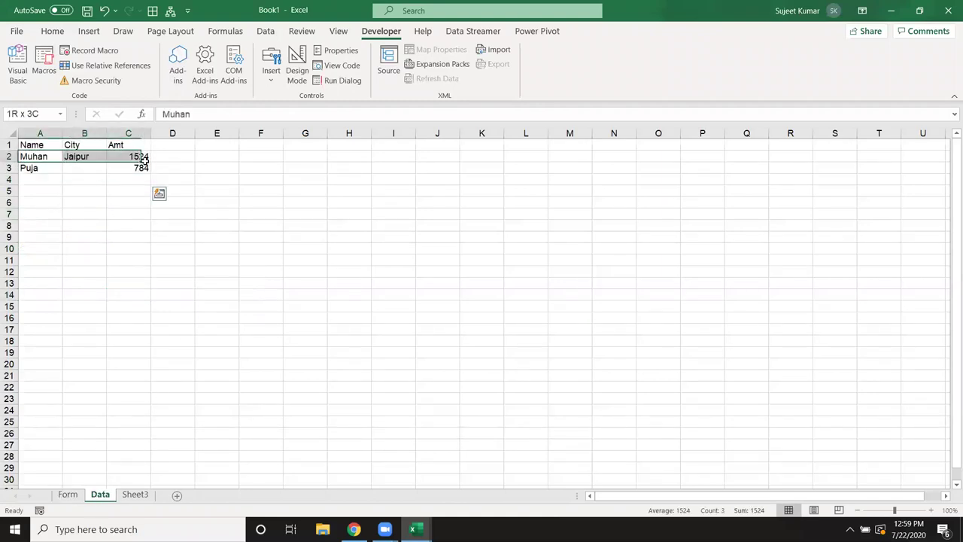
left_click(44, 171)
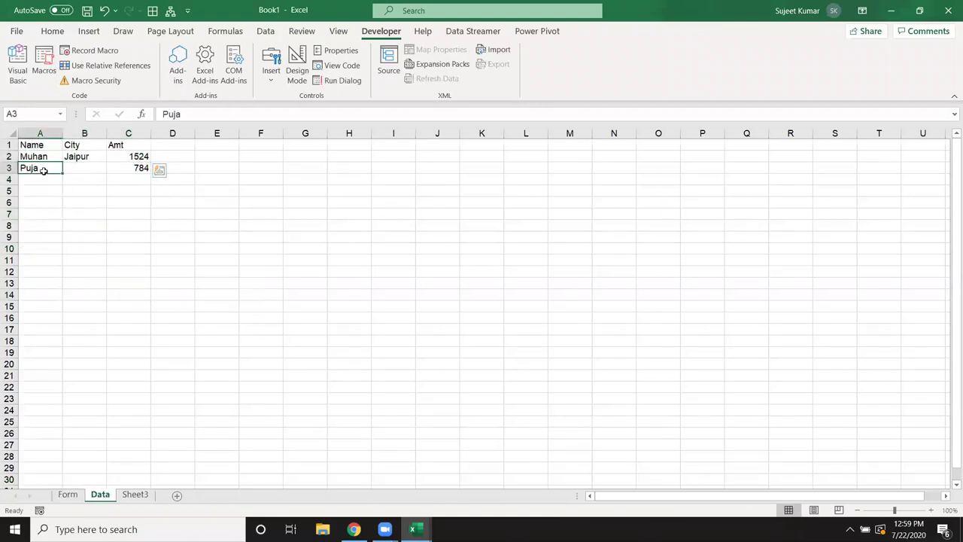
left_click(95, 169)
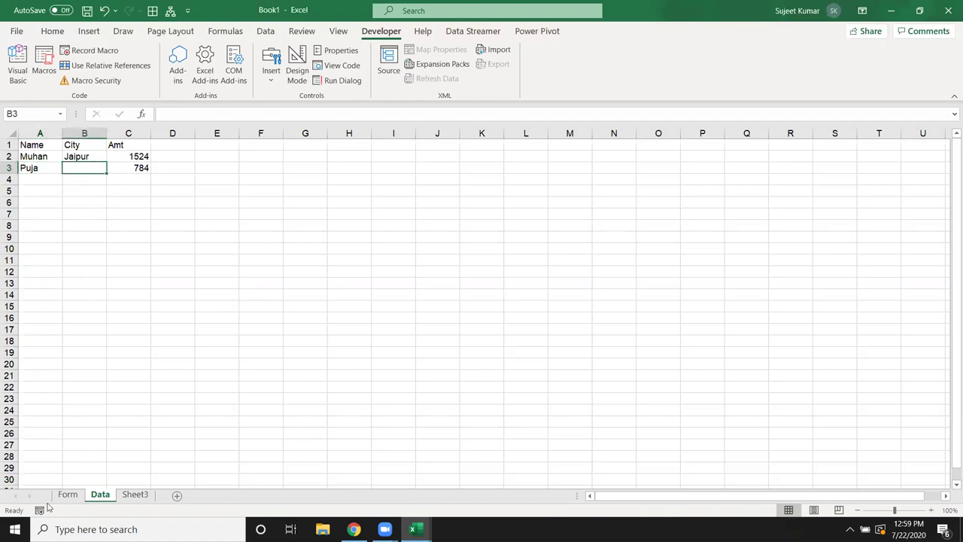
left_click(75, 494)
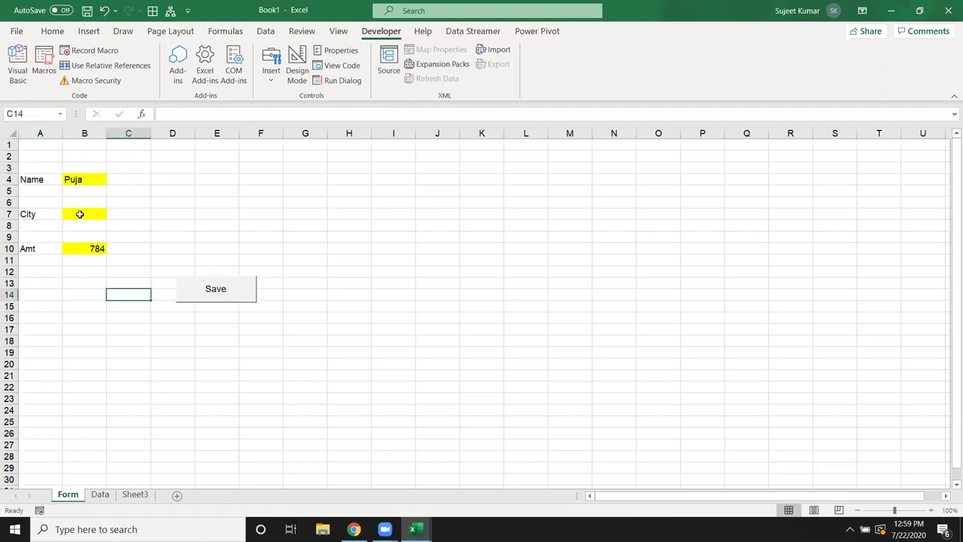
Enter a new name, city Delhi and amount 78 on the Form sheet.
left_click(83, 177)
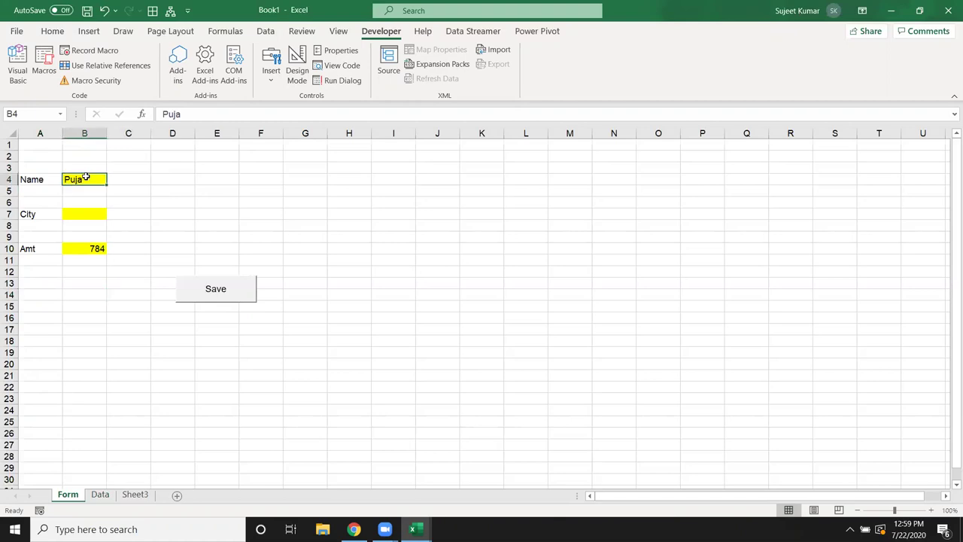
type("KK")
left_click(105, 215)
type("Delhi")
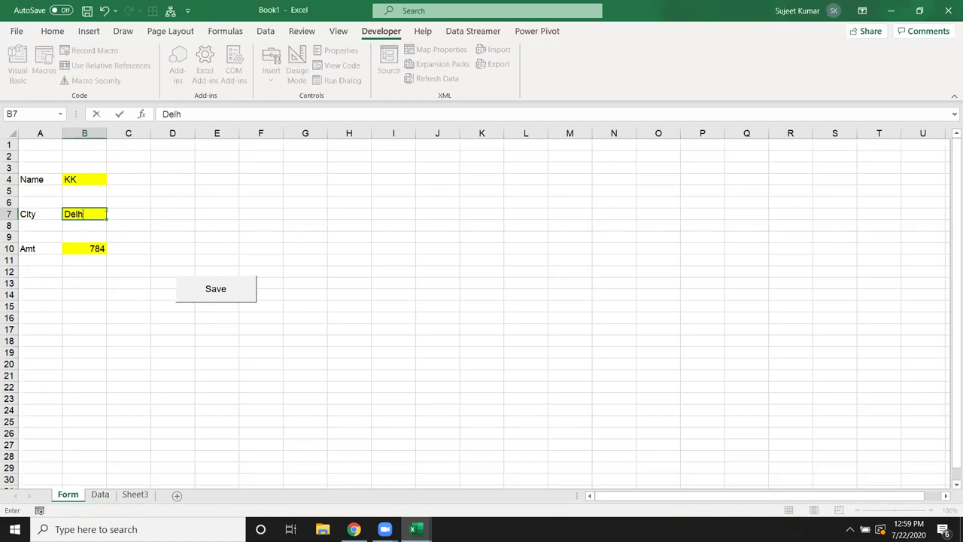
left_click(97, 248)
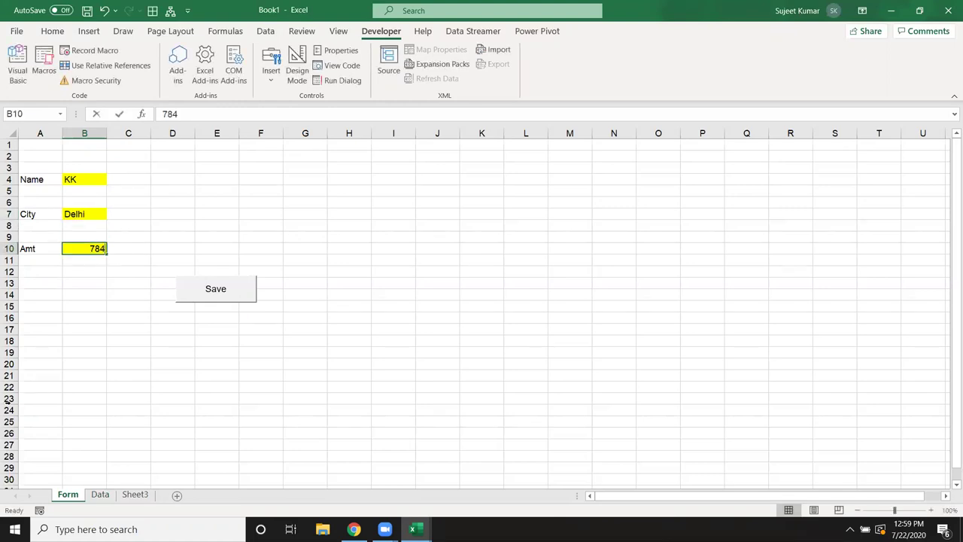
type("78")
left_click(128, 399)
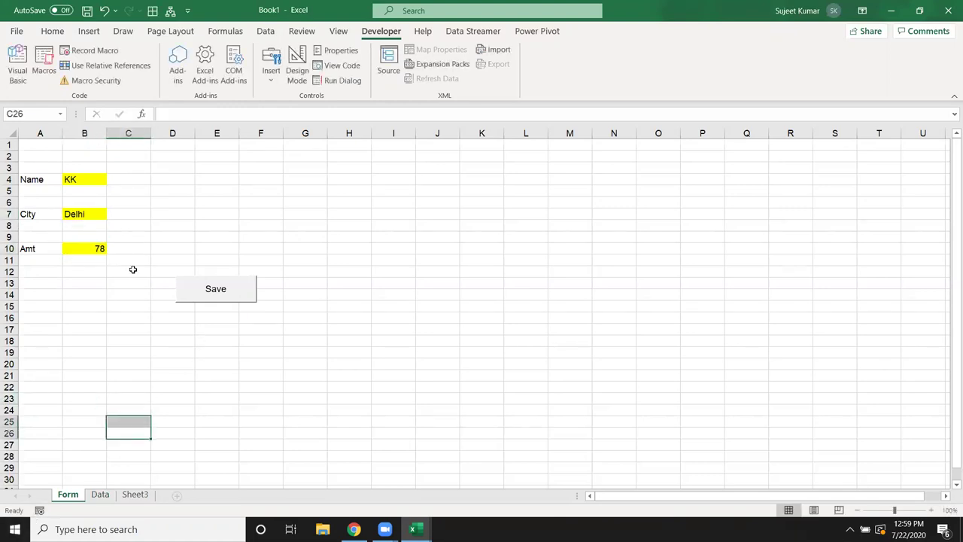
Save the entry with the Save macro and check the result on the Data sheet.
left_click(73, 223)
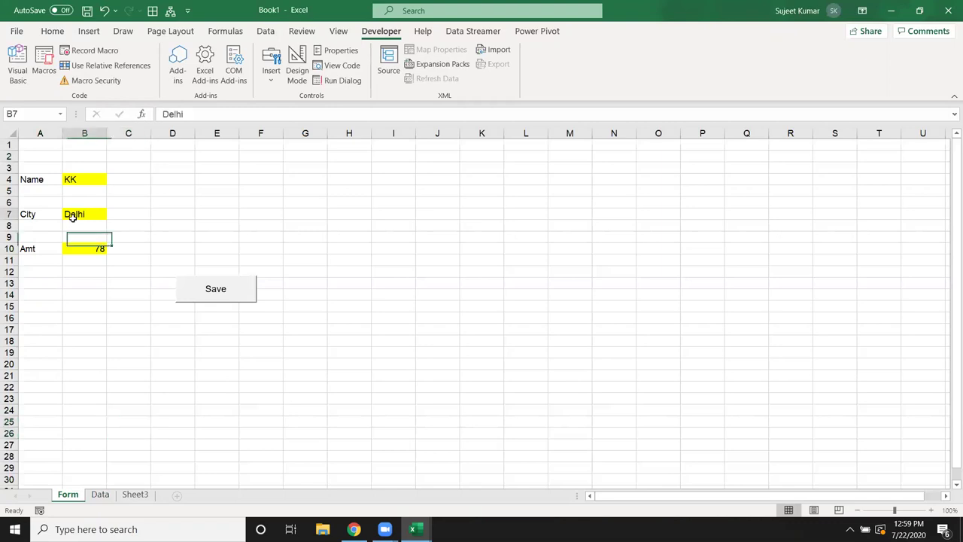
left_click(208, 298)
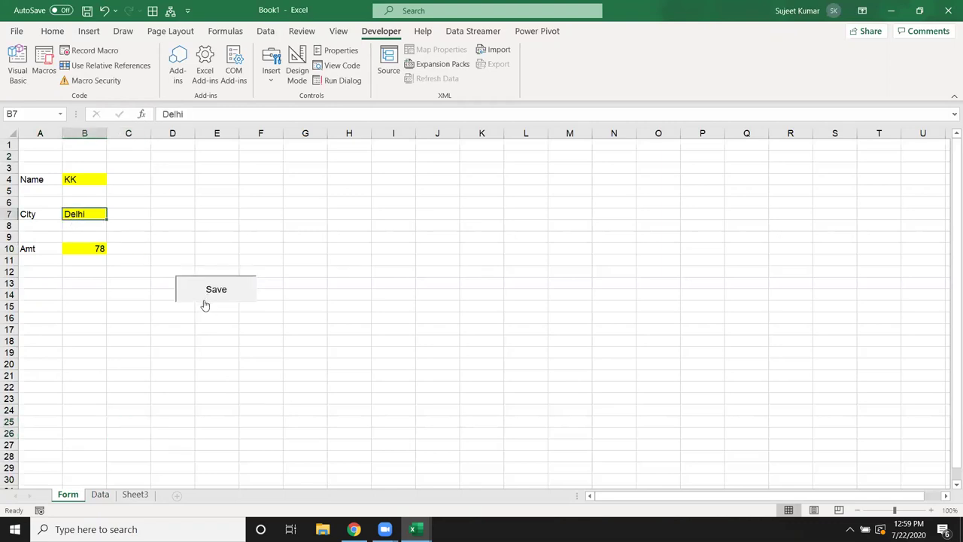
left_click(107, 495)
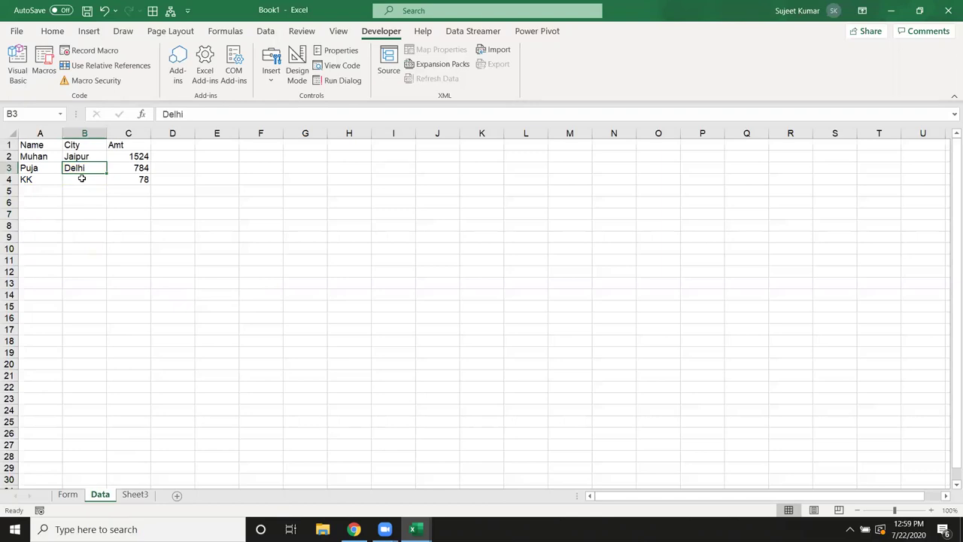
Review the Name append line, then enter a test name in A5 below the last filled Name cell.
key("alt+F11")
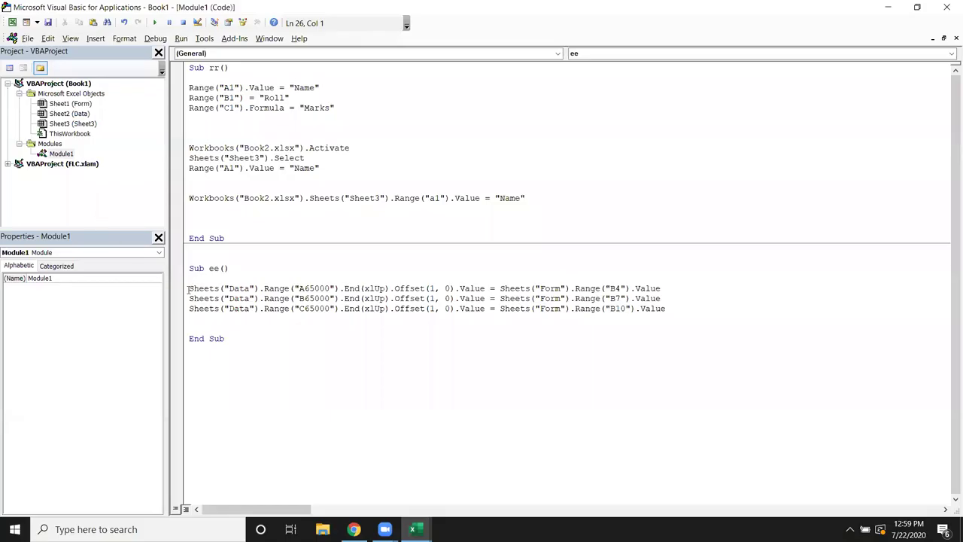
left_click(185, 290)
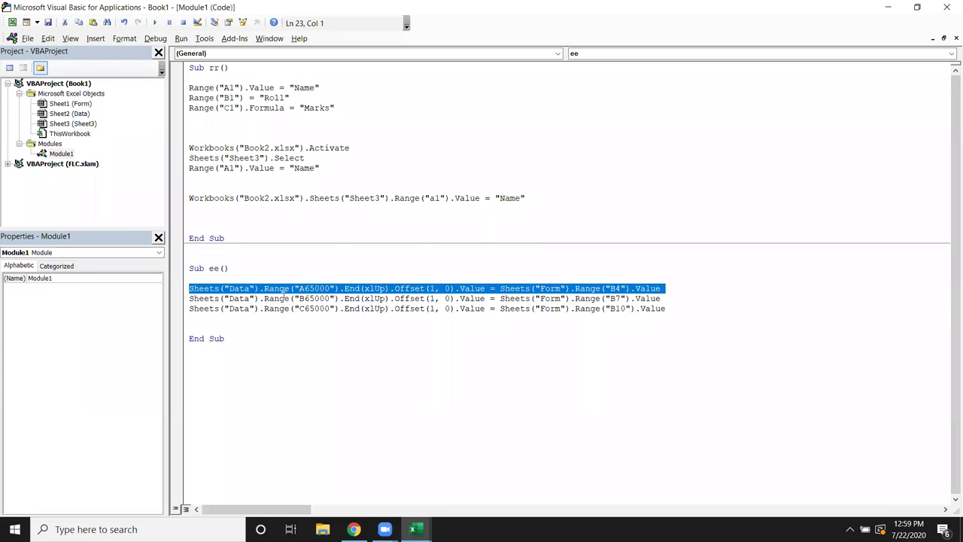
left_click(283, 293)
key("alt+F11")
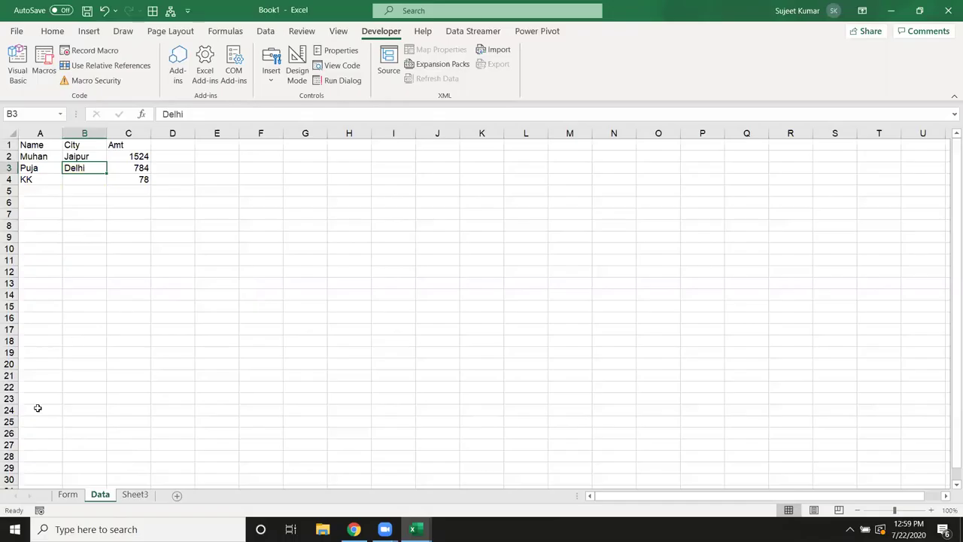
left_click(32, 468)
key("ctrl+Up")
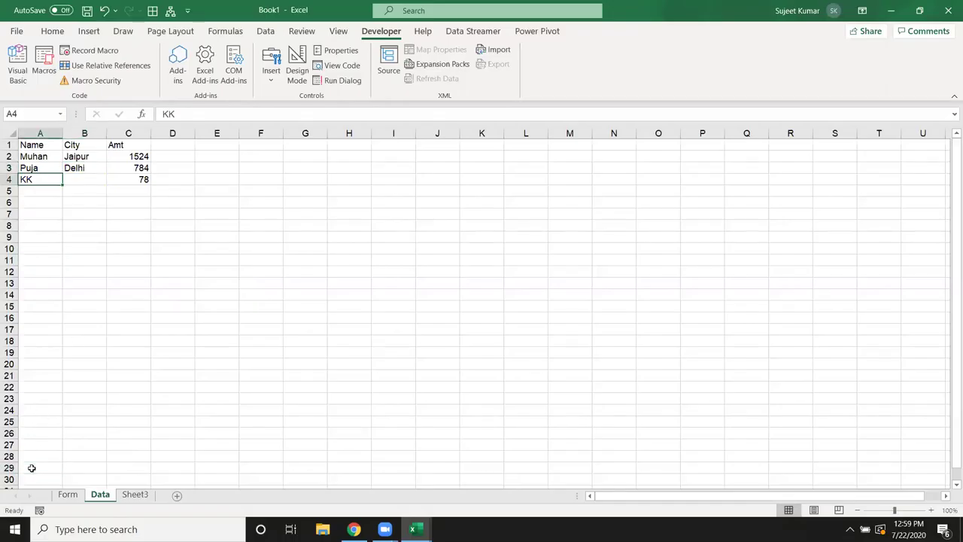
key("Down")
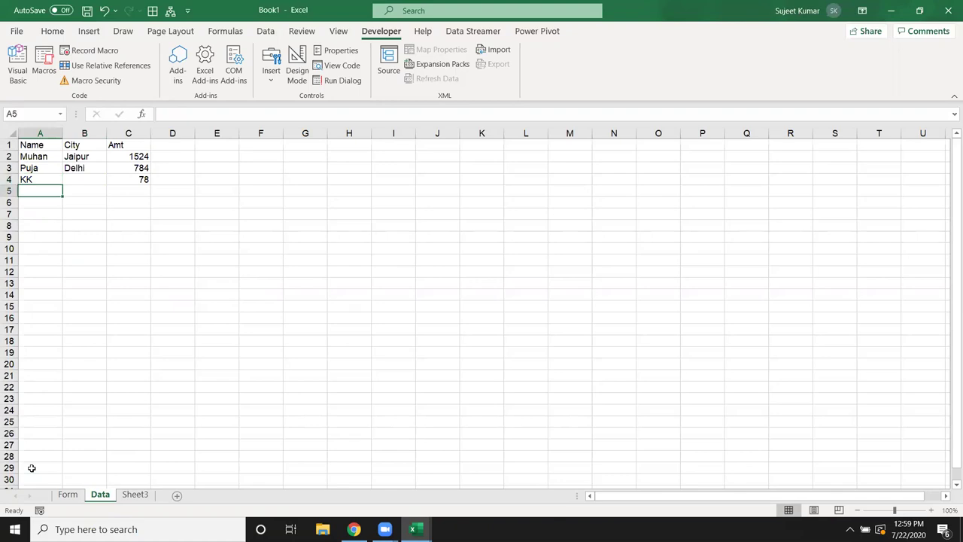
type("KK")
key("Return")
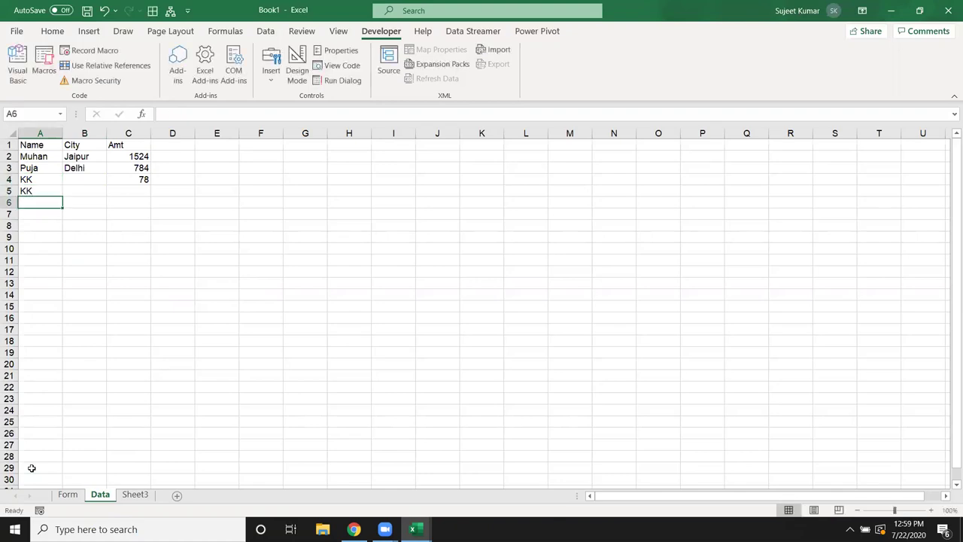
Review the City append line, then jump to the last filled City cell in column B.
key("alt+F11")
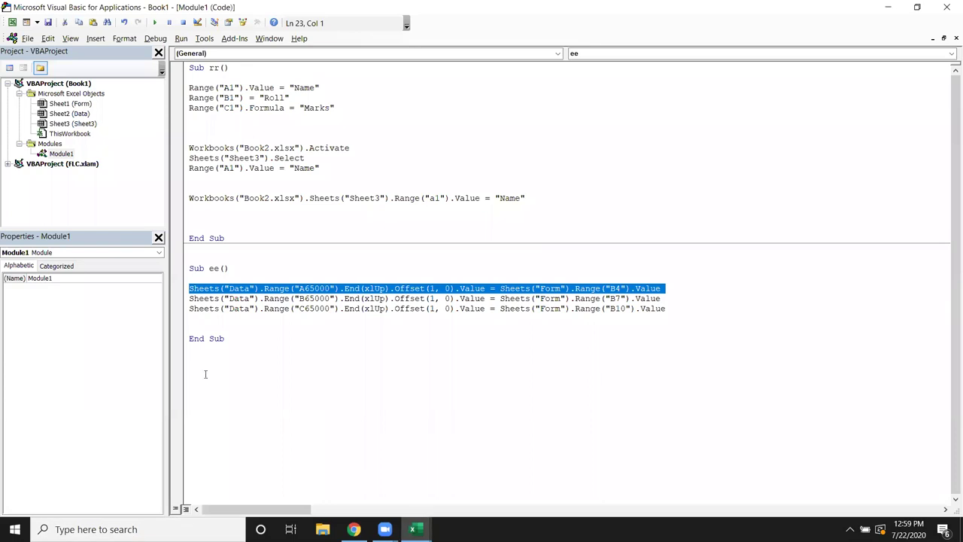
left_click(192, 298)
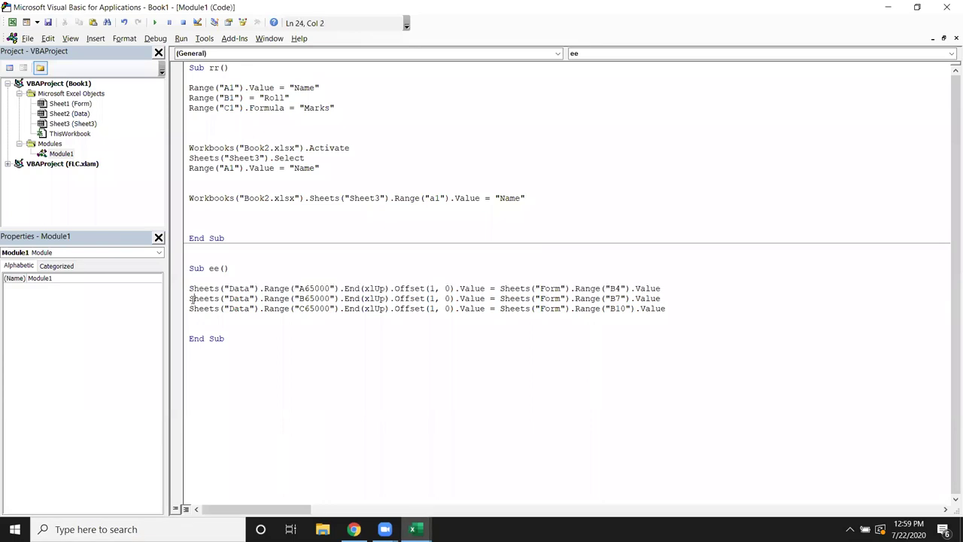
key("alt+F11")
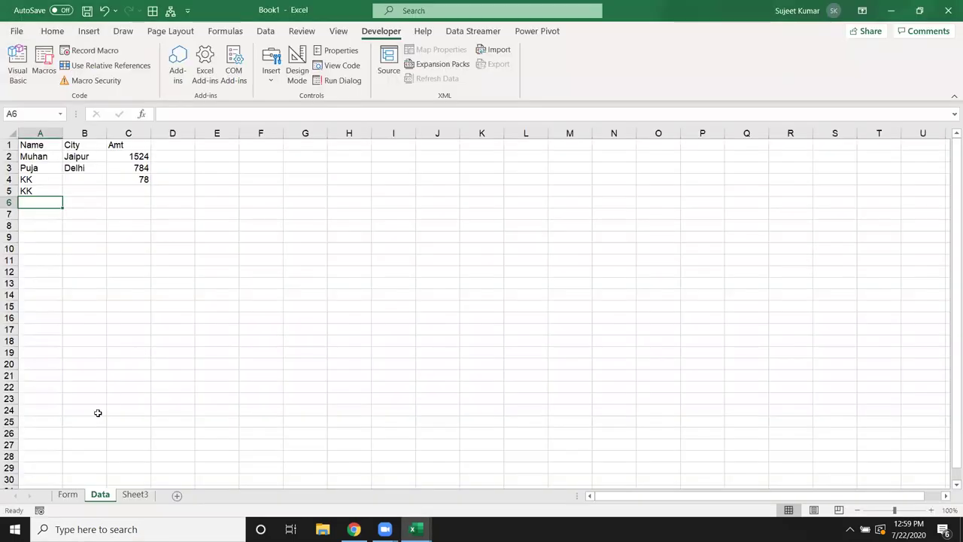
left_click(84, 480)
key("ctrl+Up")
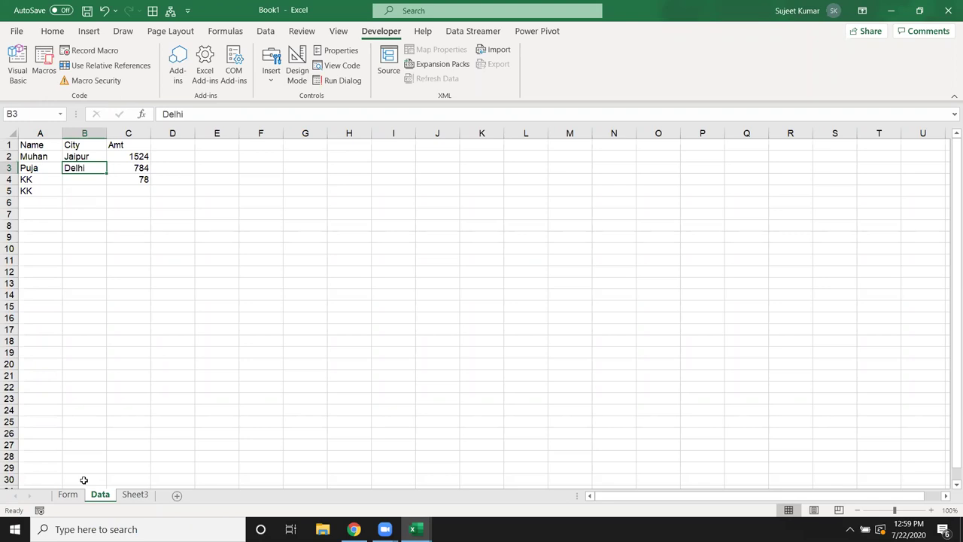
Clear the test entries from rows 3–6 of the Data sheet.
key("Down")
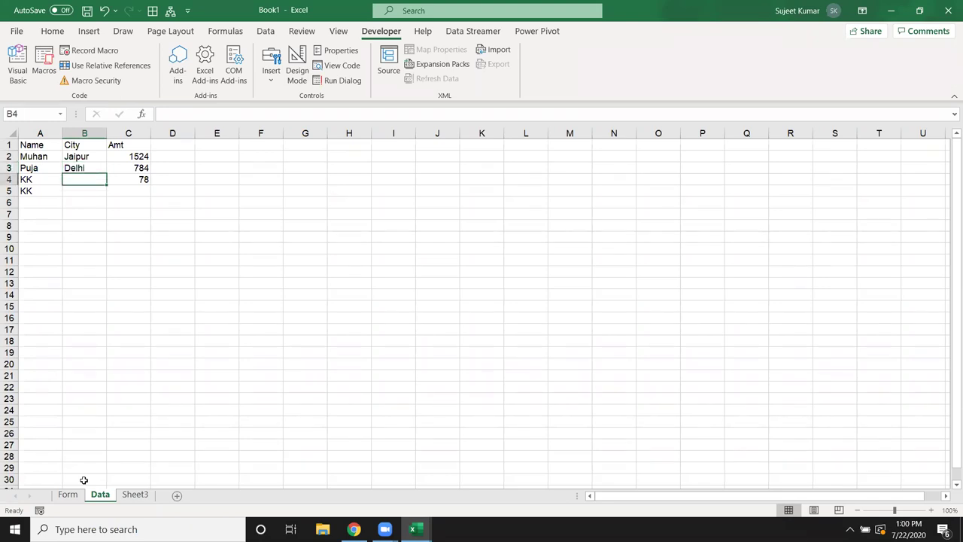
key("Down")
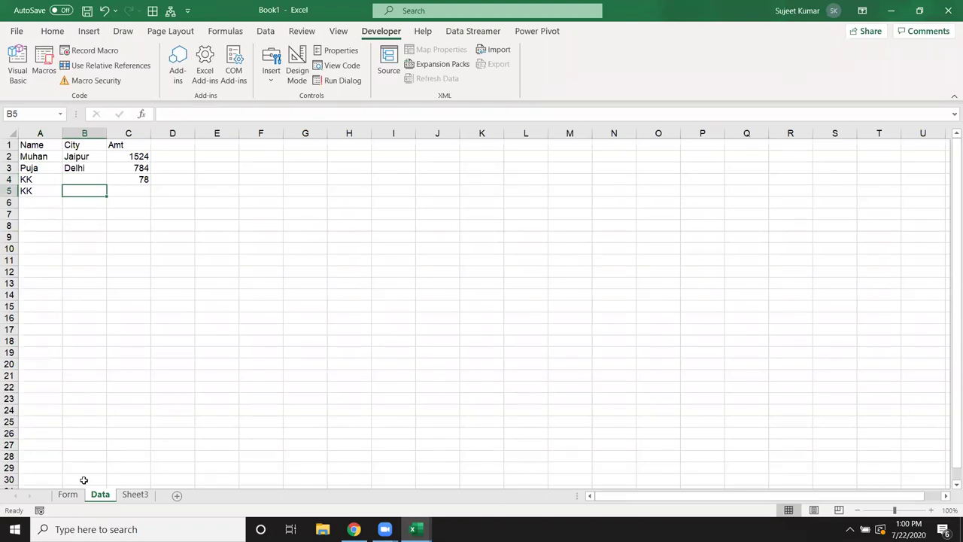
key("Up")
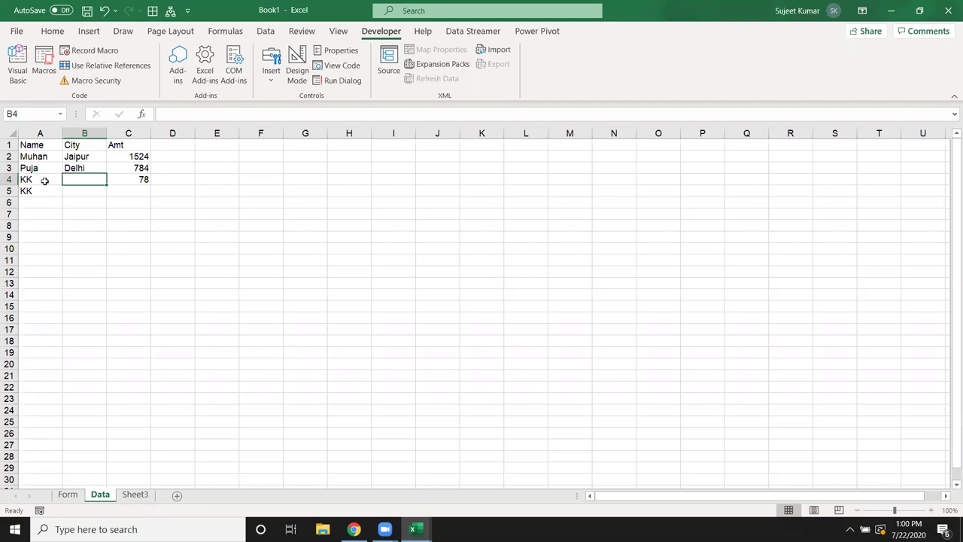
left_click_drag(43, 168, 141, 207)
key("Delete")
Clear the old entry in A2:C2 and extend the selection down through row 6.
key("Up")
key("shift+Right")
key("shift+Right")
key("shift+Right")
key("shift+Left")
key("Delete")
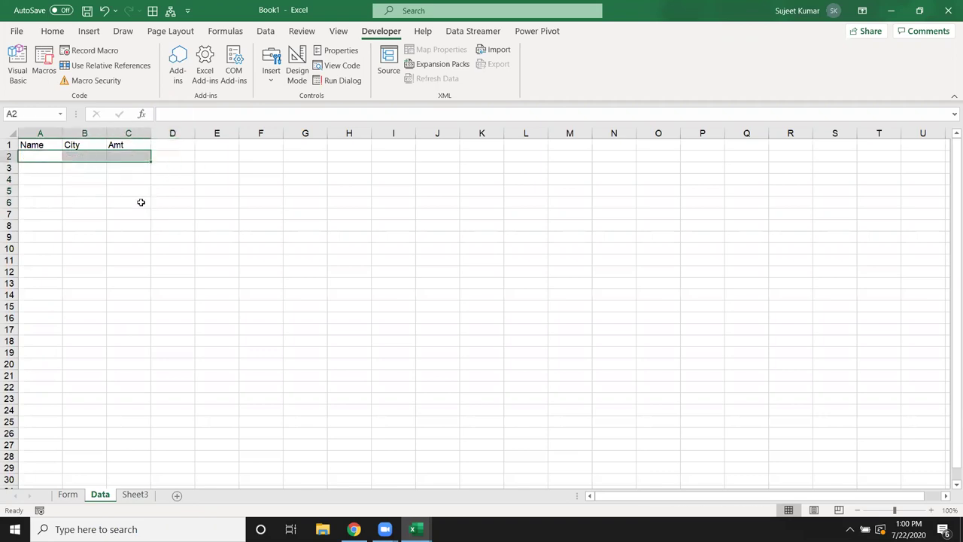
key("shift+Left")
key("shift+Left")
key("shift+Down")
key("shift+Down")
key("shift+Down")
key("shift+Down")
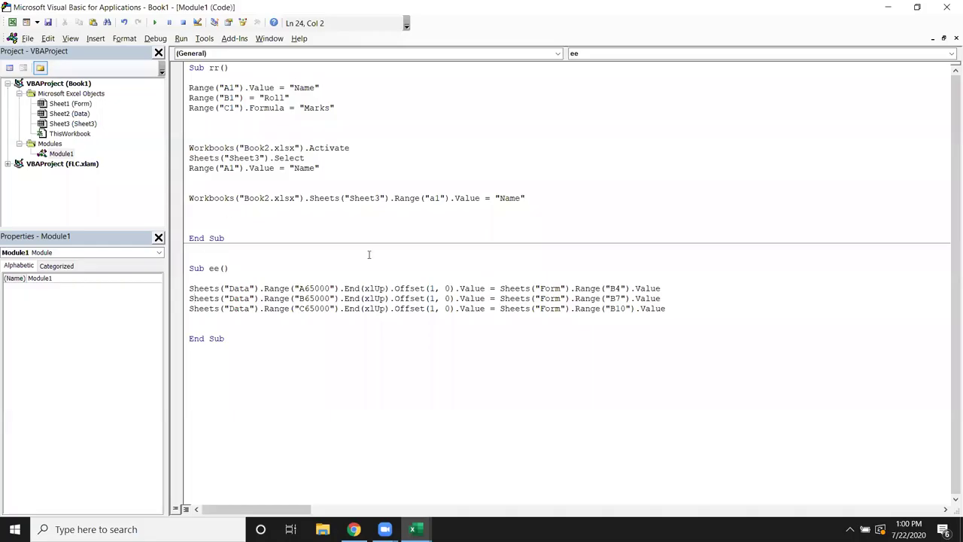
Change the City line to look up from A65000 with Offset(0, 1).
left_click(431, 298)
left_click(302, 298)
key("BackSpace")
type("A")
left_click(431, 298)
key("Delete")
type("0")
key("Right")
key("Delete")
type("1")
Change the Amt line to look up from A65000 with Offset(1, 2).
key("Down")
key("Left")
key("Left")
key("Left")
key("Right")
key("Right")
key("Right")
key("BackSpace")
type("2")
left_click(298, 309)
key("Delete")
type("a")
key("BackSpace")
type("A")
Type a test name into cell A2 of the Data sheet.
key("alt+F11")
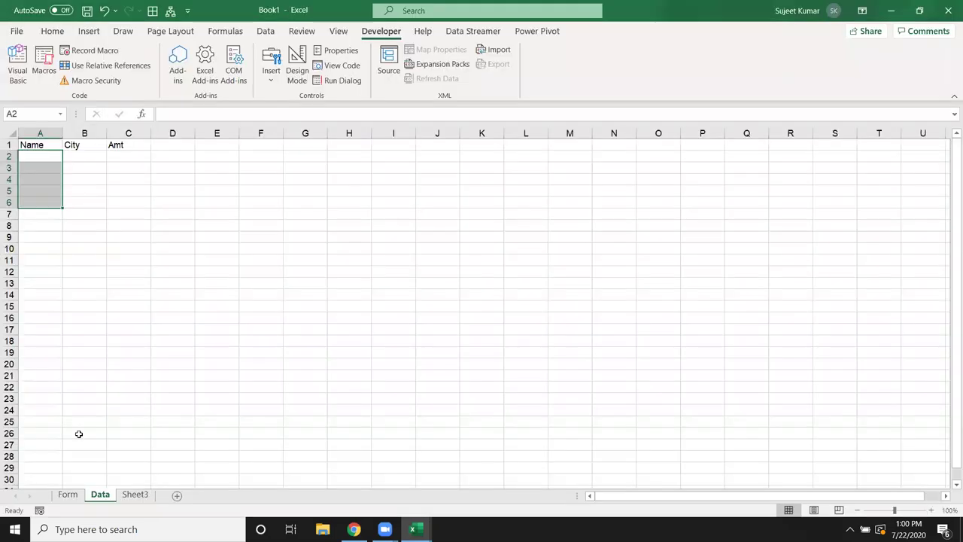
left_click(46, 482)
key("ctrl+Home")
key("Down")
type("Puja")
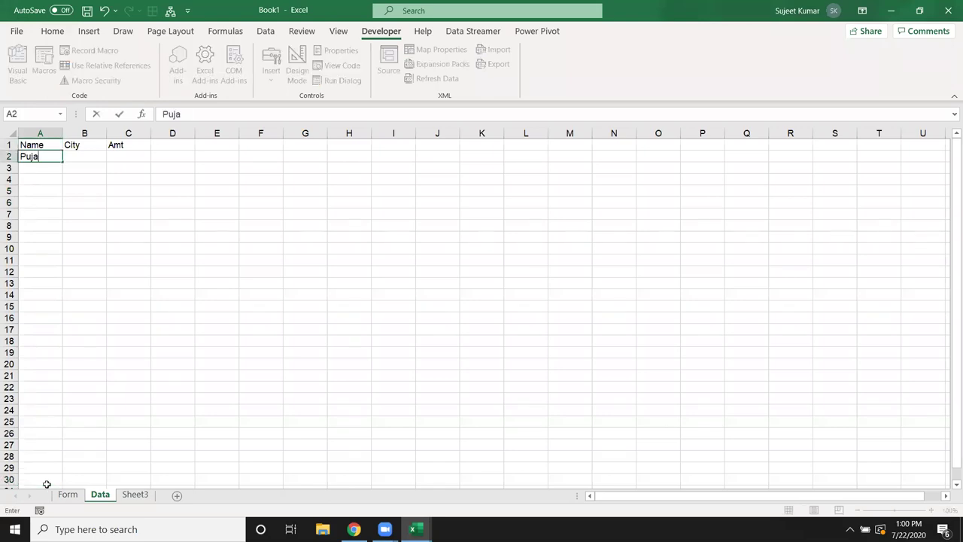
left_click_drag(64, 460, 65, 468)
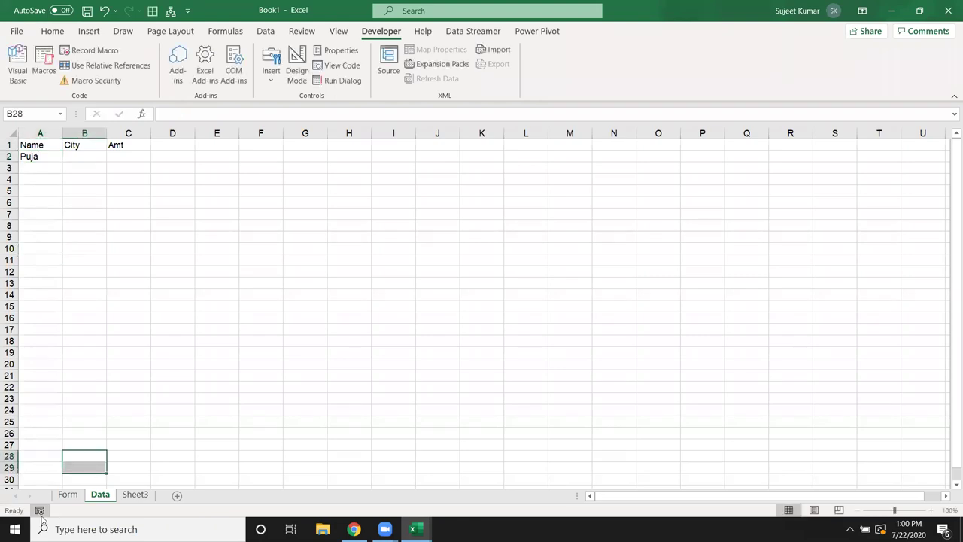
Confirm Ctrl+Up from A30 reaches the last filled Name cell, then reopen the VBA editor.
left_click(30, 479)
key("ctrl+Up")
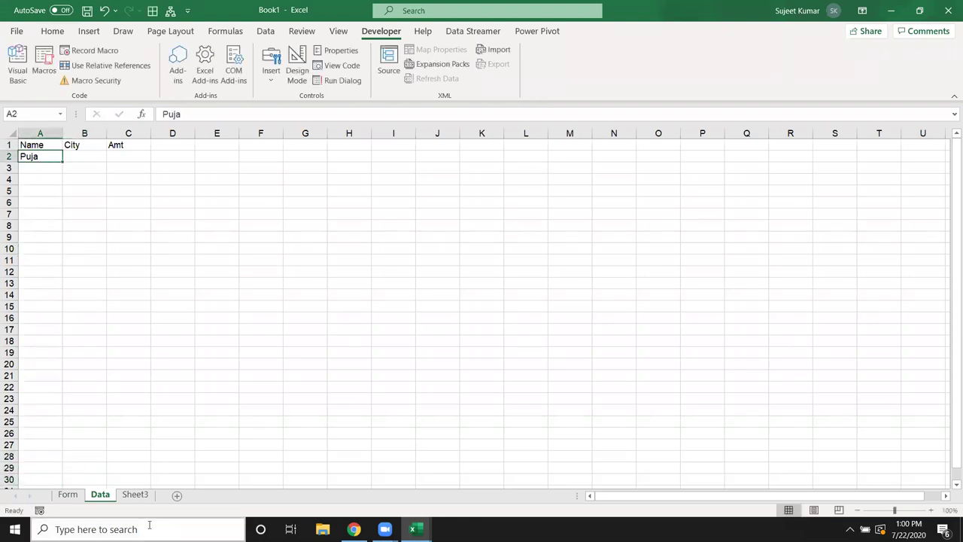
key("alt+F11")
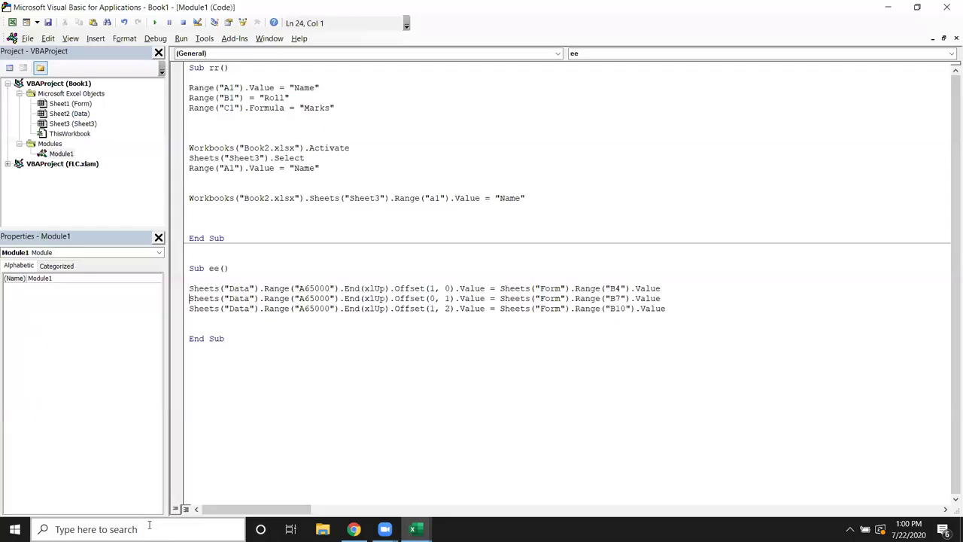
Enter Jaipur in cell B2 of the Data sheet.
key("shift+Down")
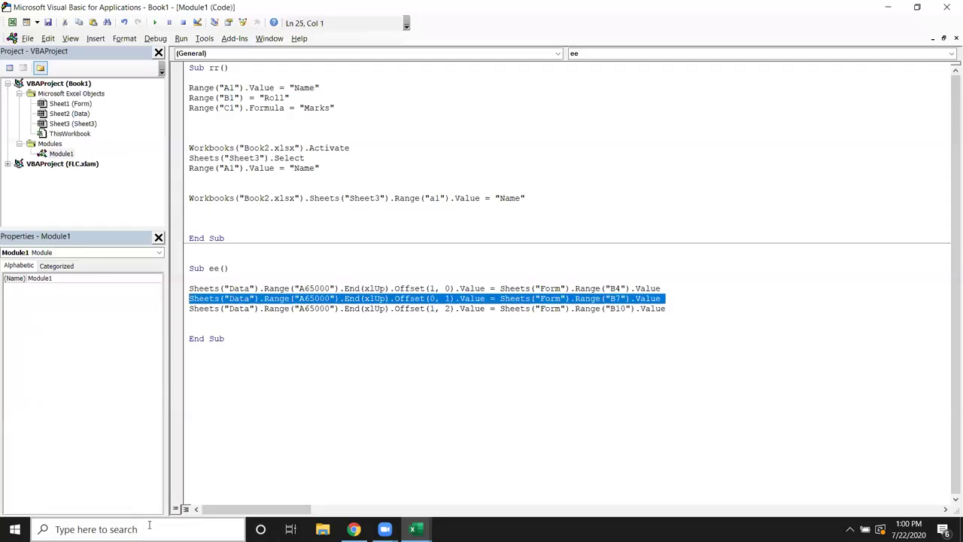
key("alt+F11")
key("Right")
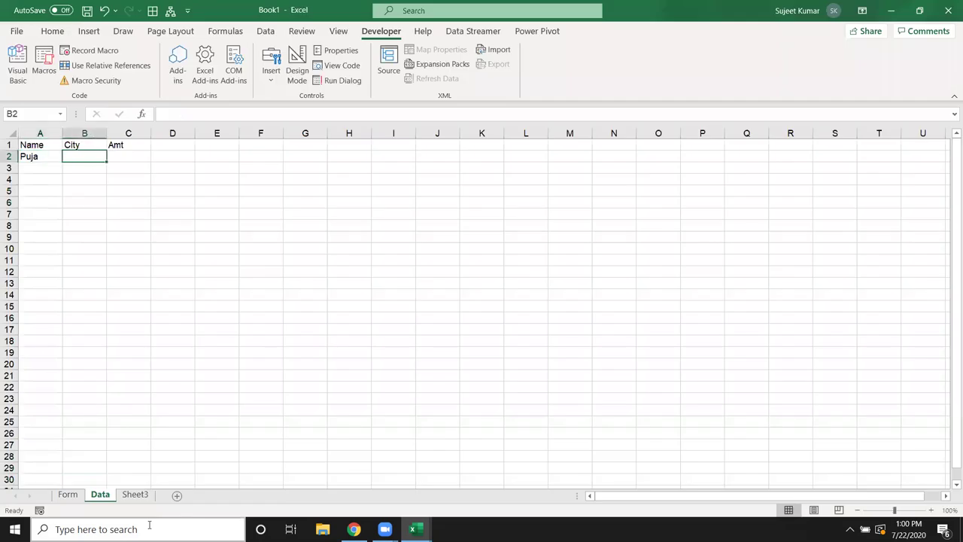
type("Jaipur")
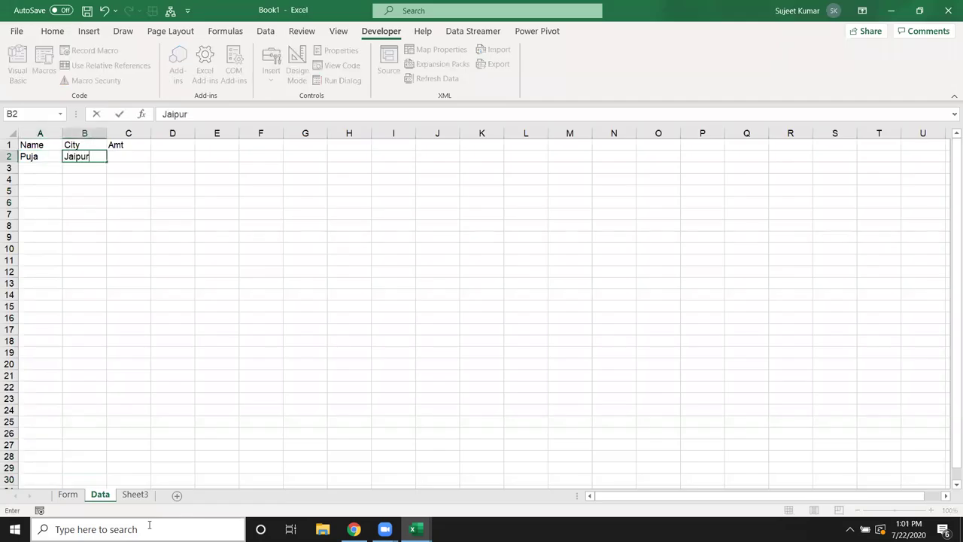
key("Tab")
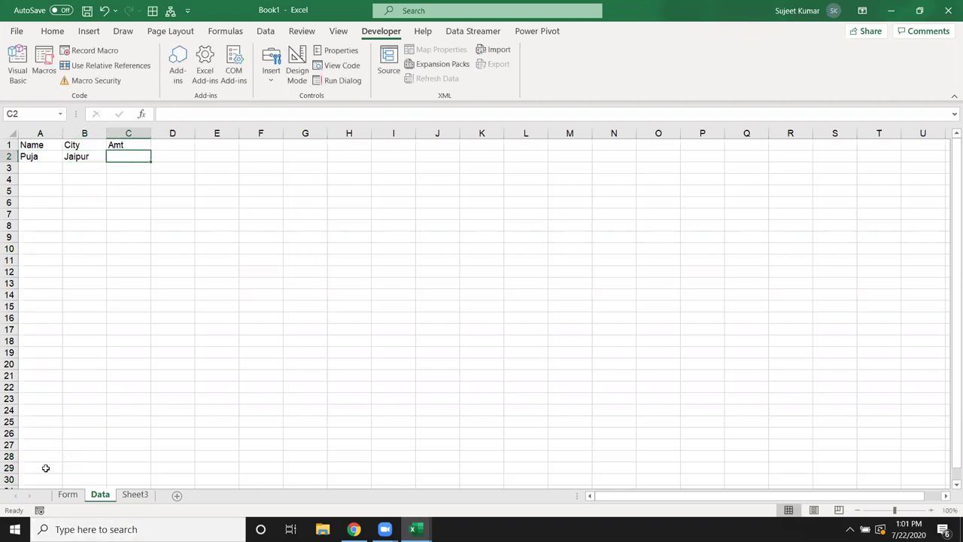
Enter 564 as the amount in cell C2.
left_click(46, 467)
key("ctrl+Up")
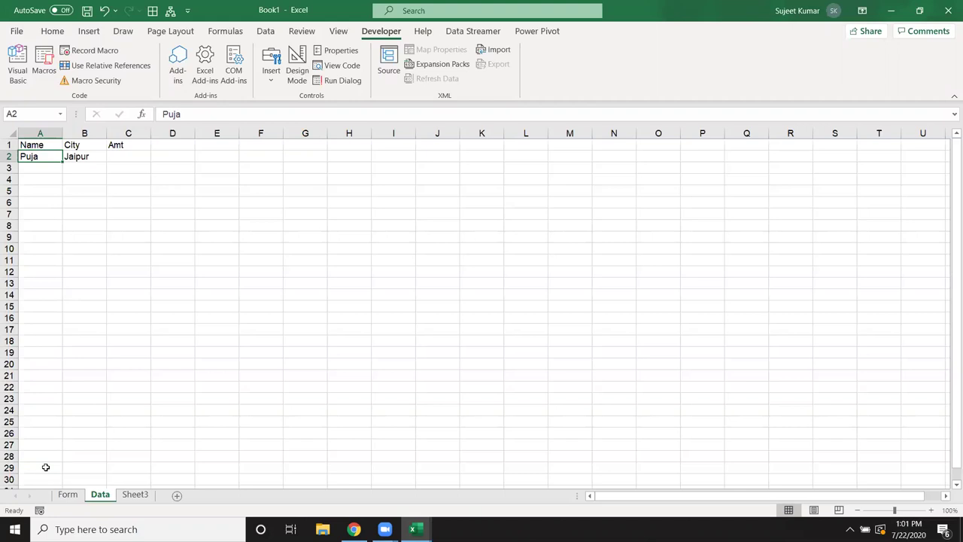
type("0")
key("Escape")
type("0")
key("Escape")
key("Tab")
key("Tab")
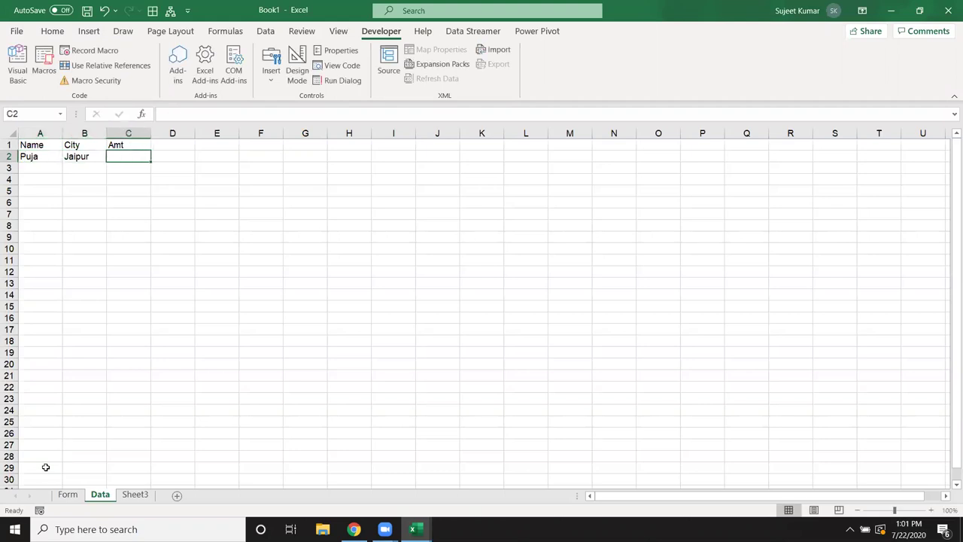
type("564")
key("Return")
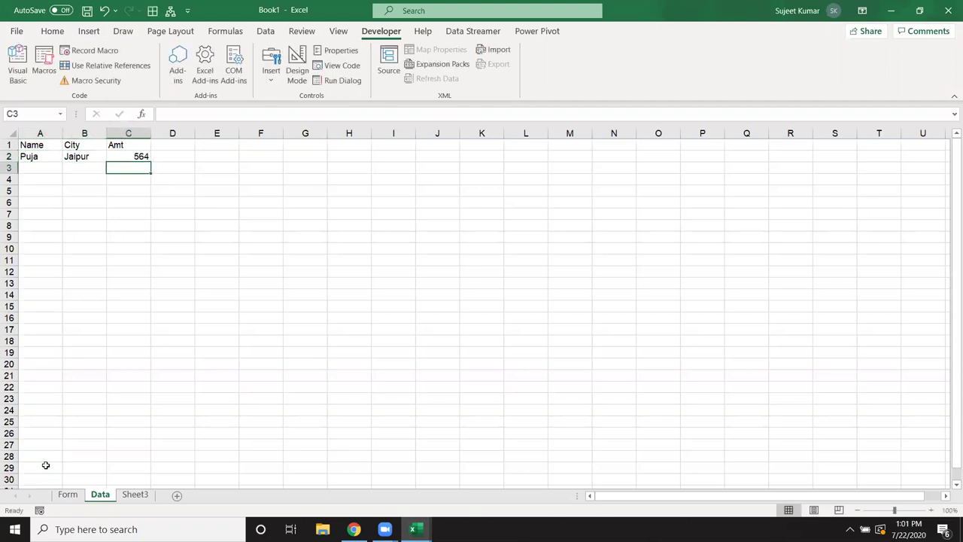
Toggle a breakpoint on and off on the Amt line of the ee macro, then return to Excel.
key("alt+F11")
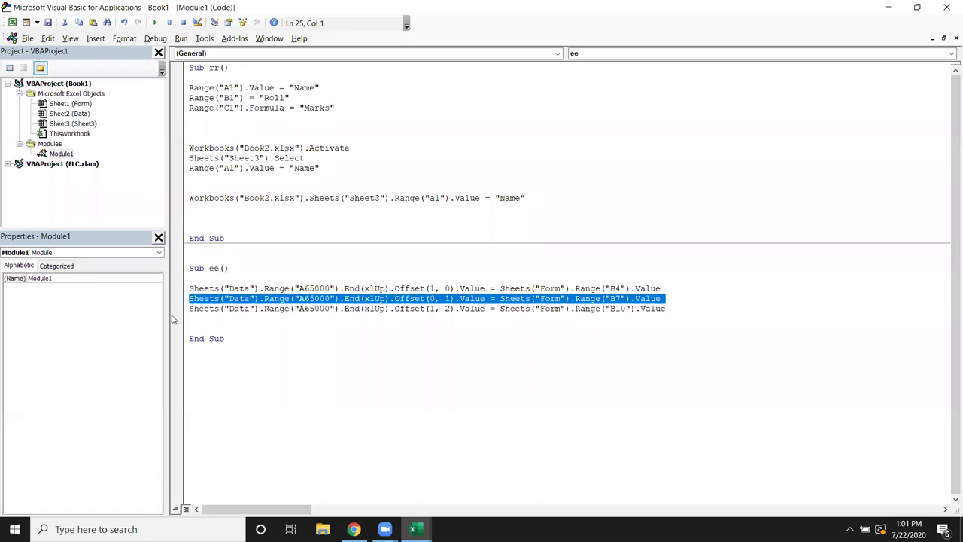
left_click(176, 310)
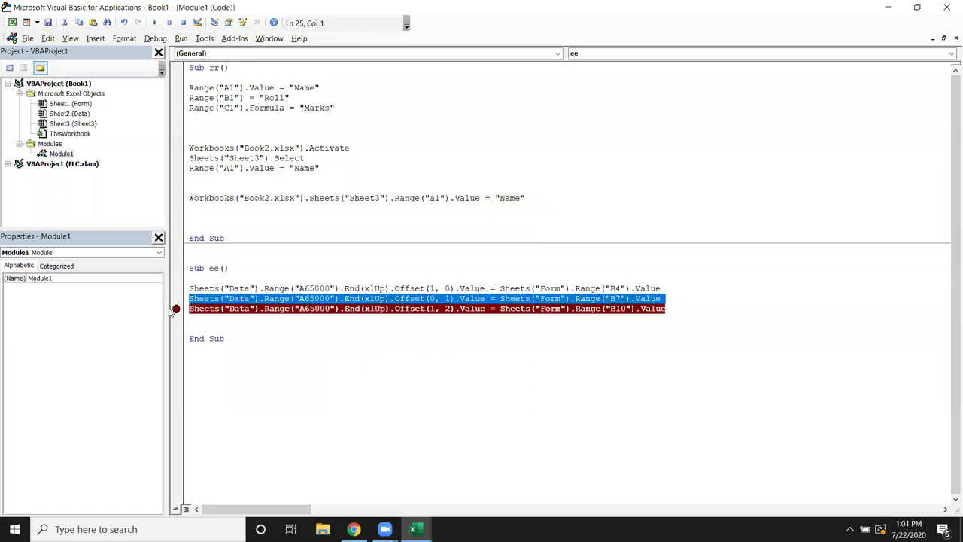
left_click(176, 308)
left_click(191, 319)
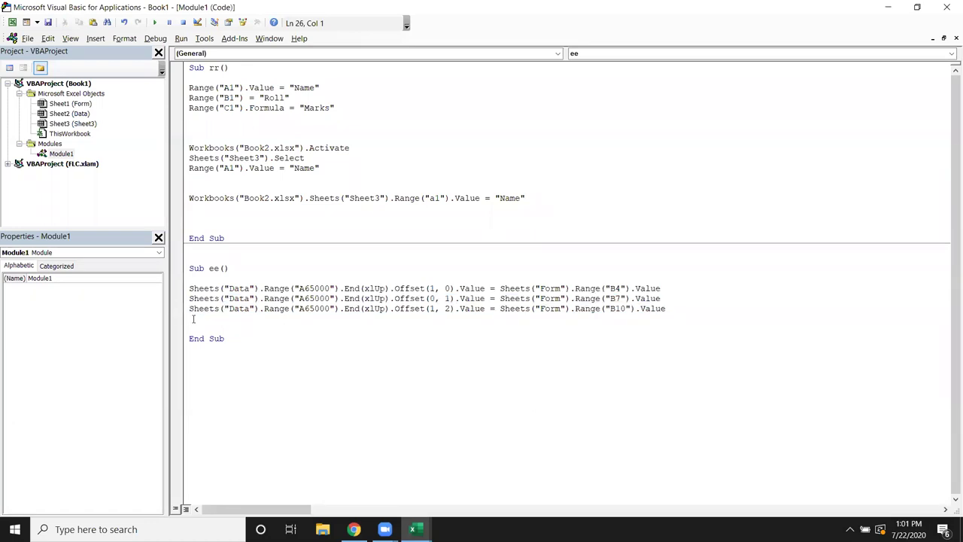
key("alt+F11")
On the Data sheet, enter a test name in A3 and the amount 652 in C3.
left_click(34, 474)
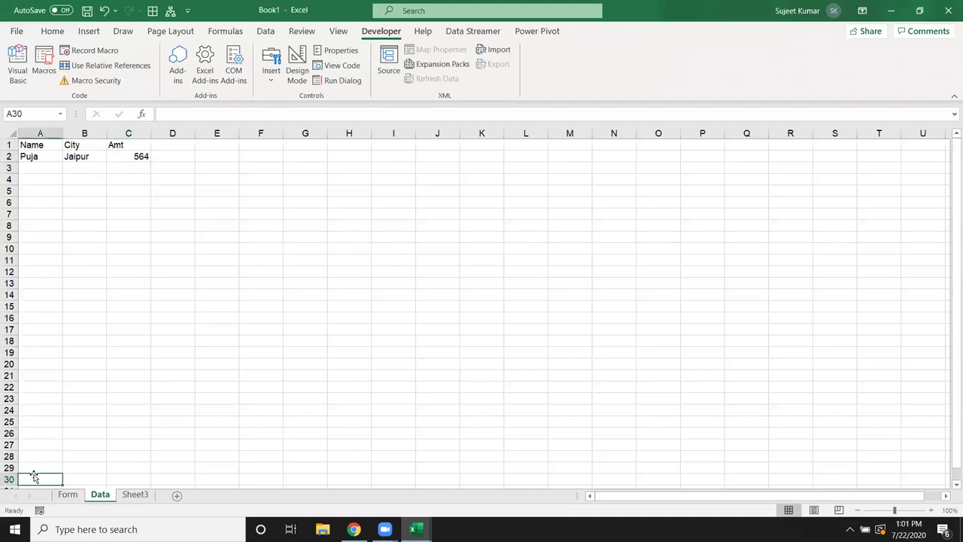
key("ctrl+Up")
key("Down")
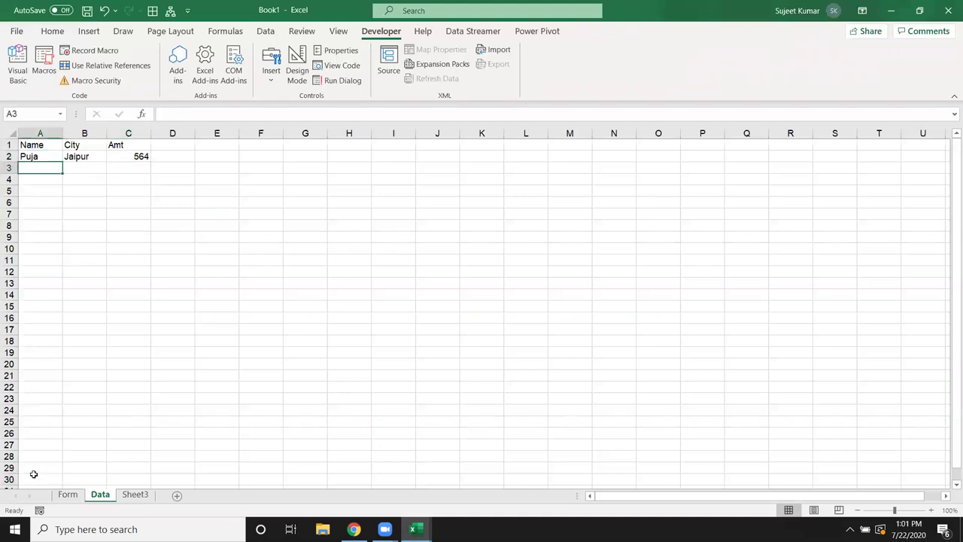
type("Kavita")
key("Tab")
left_click(38, 478)
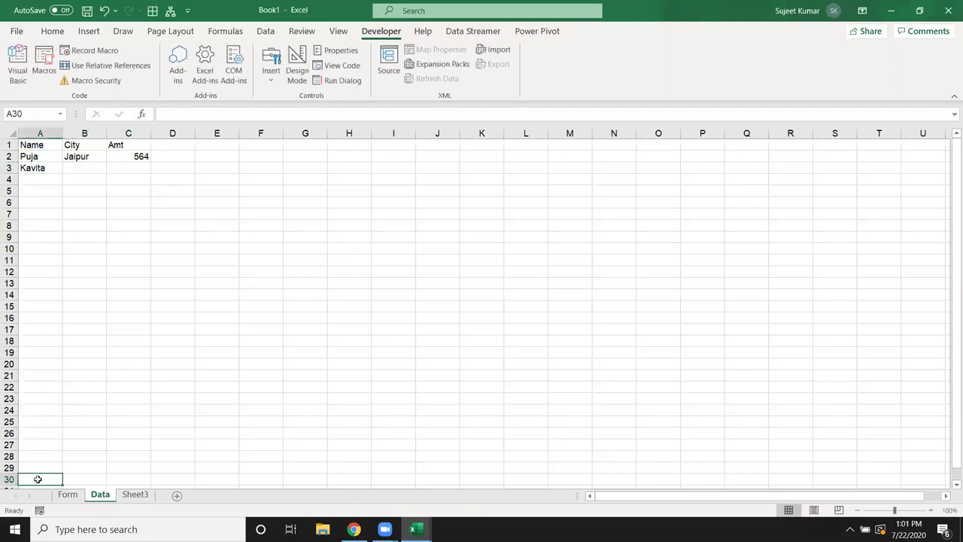
key("ctrl+Up")
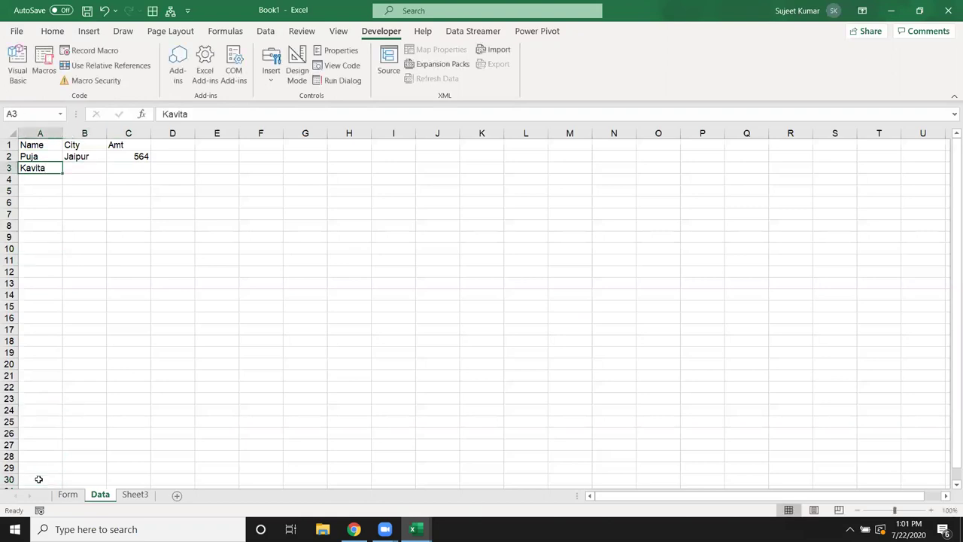
key("Tab")
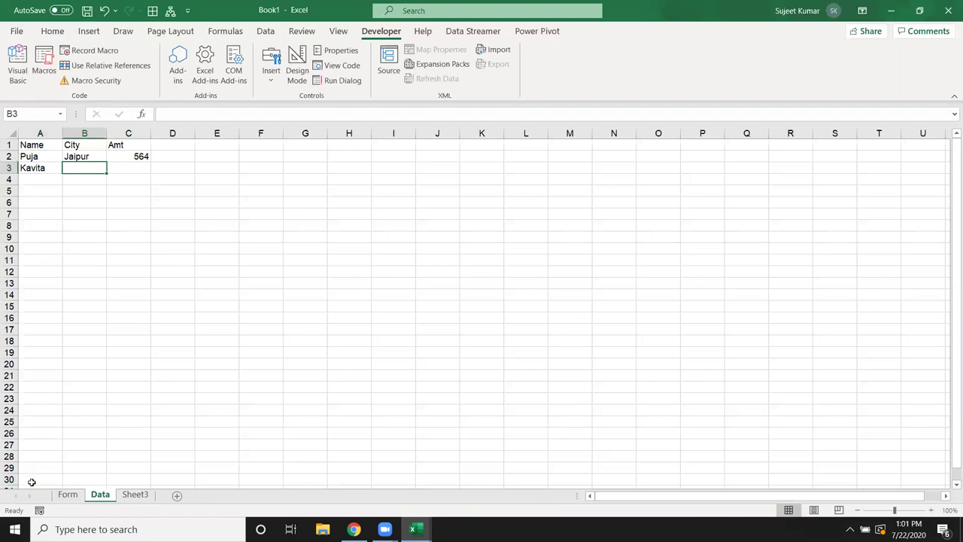
left_click(32, 480)
key("ctrl+Up")
key("Tab")
key("Tab")
type("652")
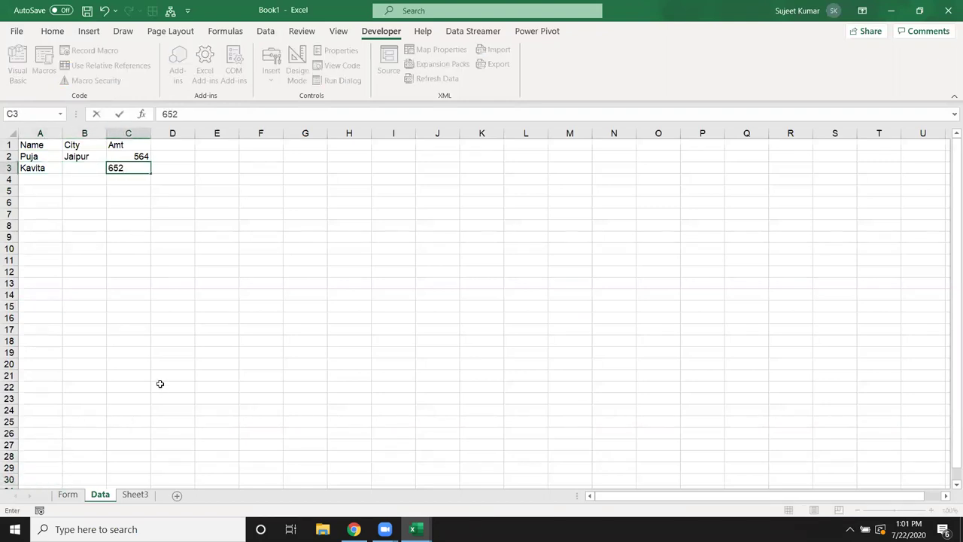
left_click(158, 384)
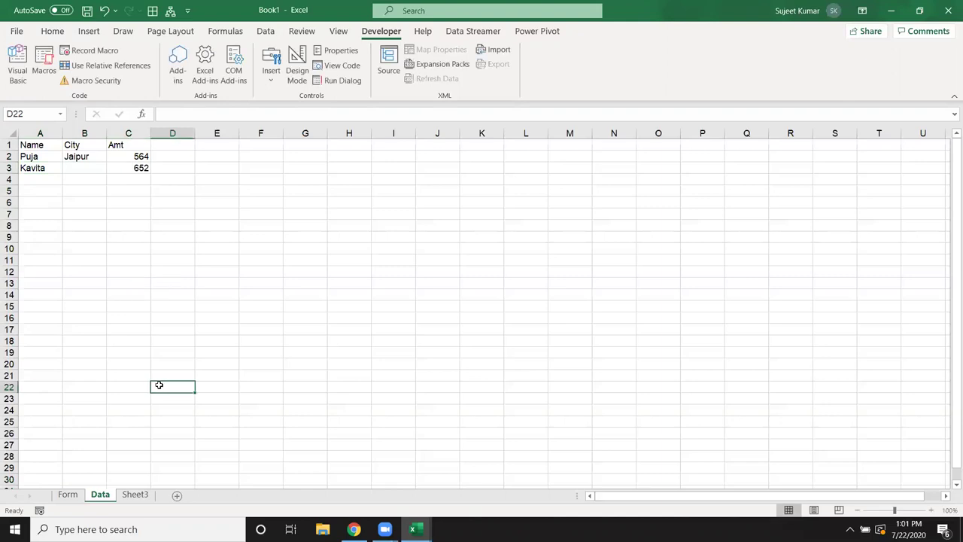
Add a test row with a name in A4 and Delhi in B4, then delete A2:C4.
left_click(57, 477)
key("ctrl+Up")
key("Down")
type("KK")
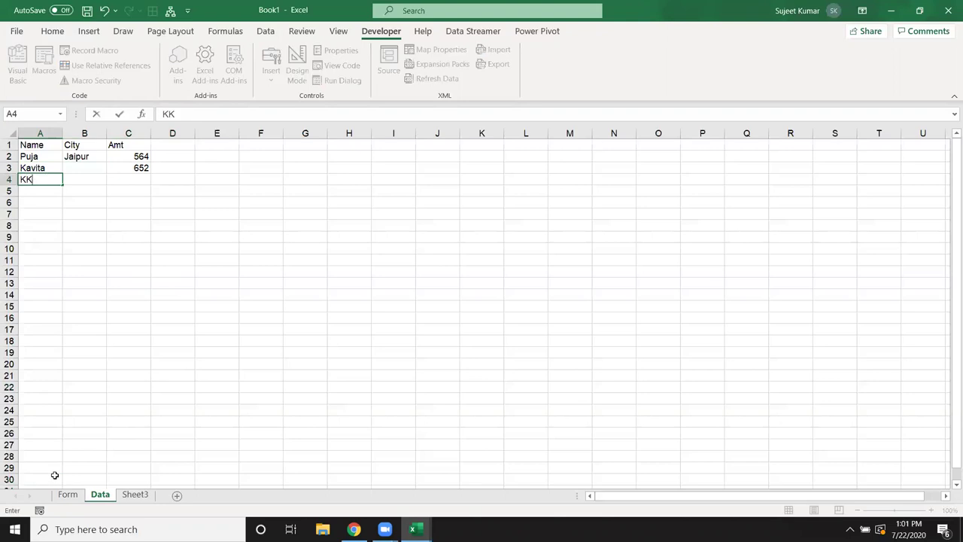
key("Return")
left_click(51, 482)
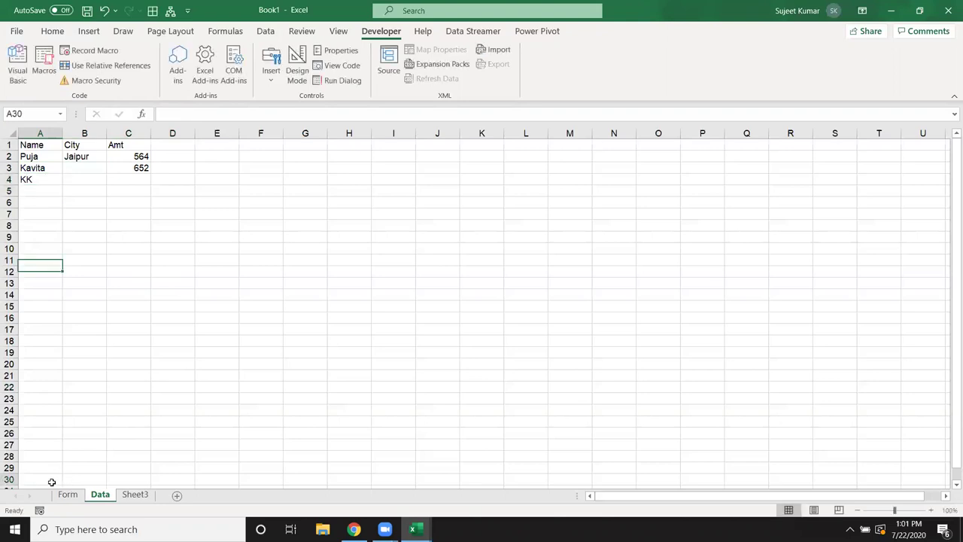
key("ctrl+Up")
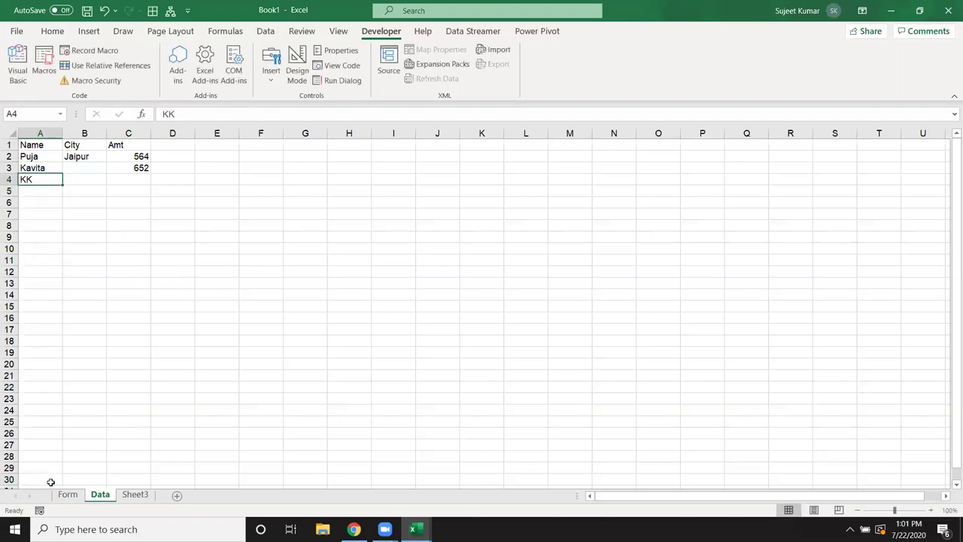
key("Right")
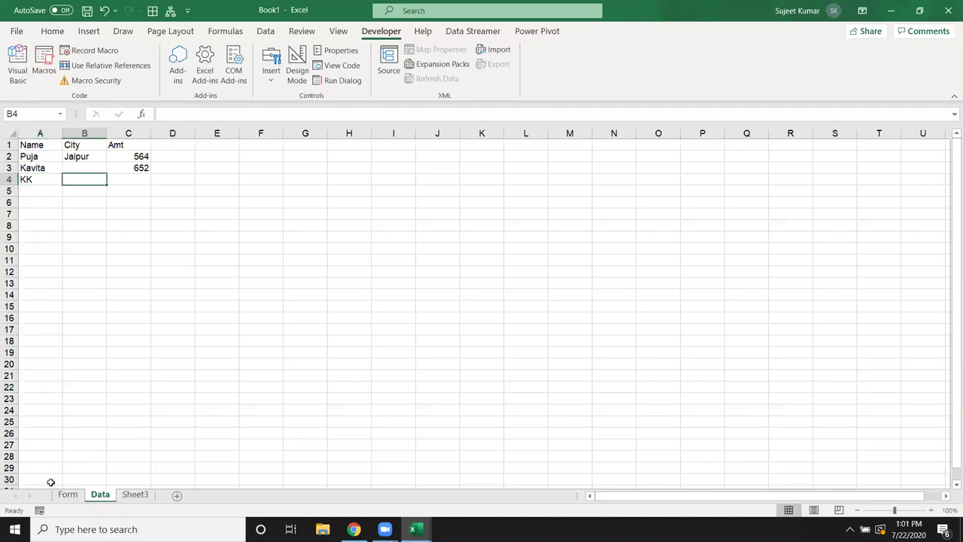
key("Up")
key("Down")
type("Delhi")
key("Return")
type("]")
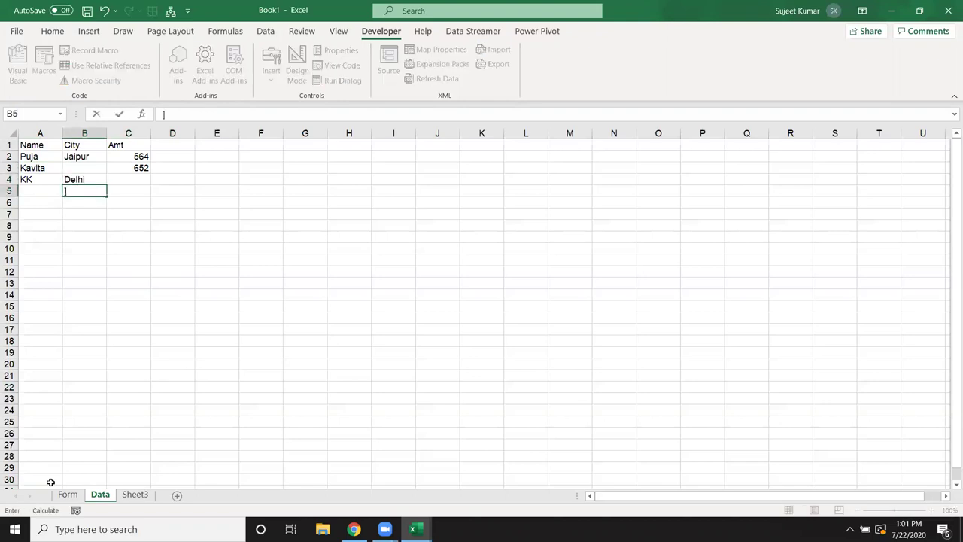
key("Escape")
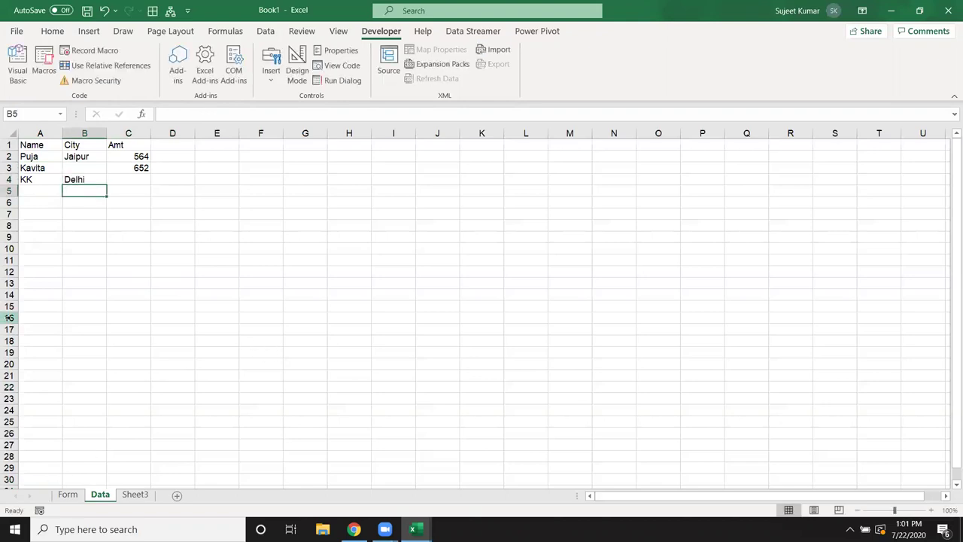
left_click_drag(42, 156, 130, 178)
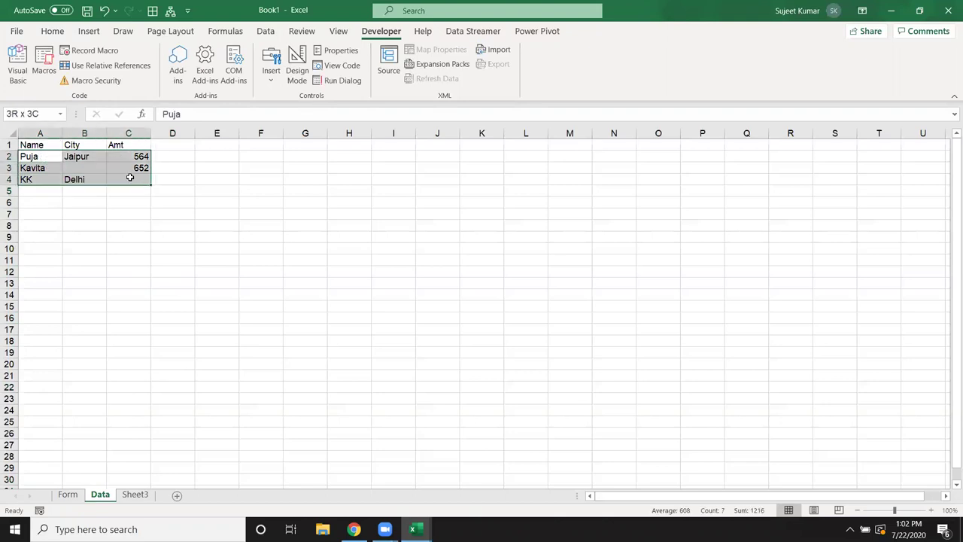
key("Delete")
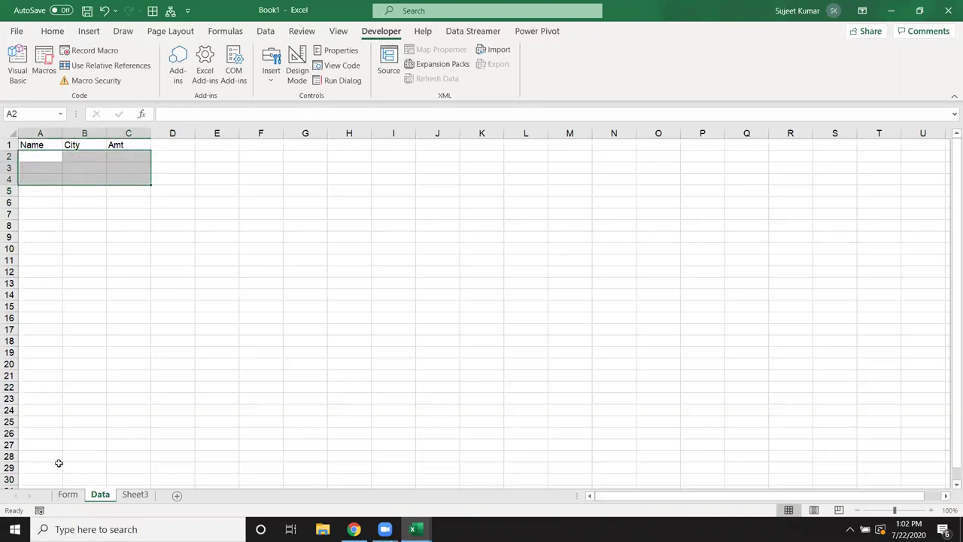
From the Form sheet, add MsgBox "Data Saves" before End Sub in macro ee.
left_click(67, 494)
left_click(160, 345)
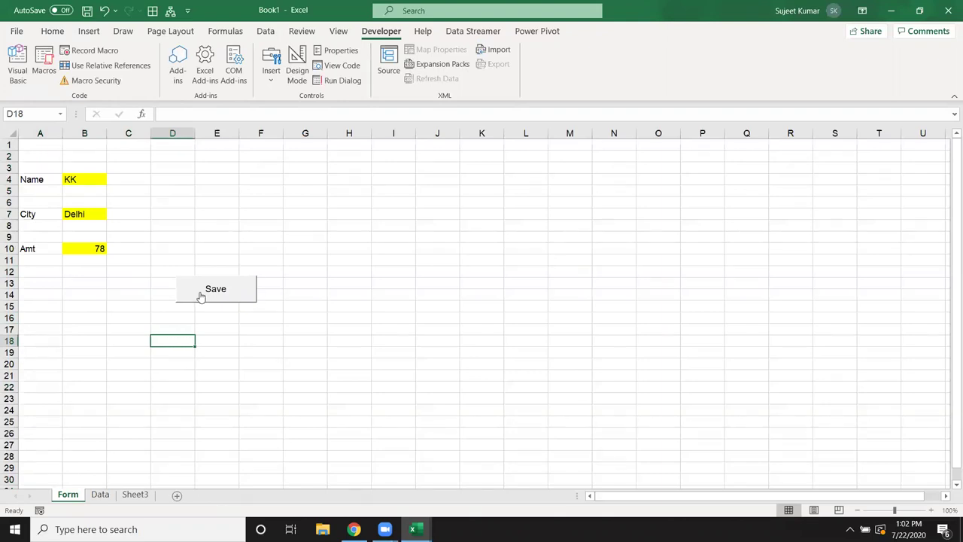
key("alt+F11")
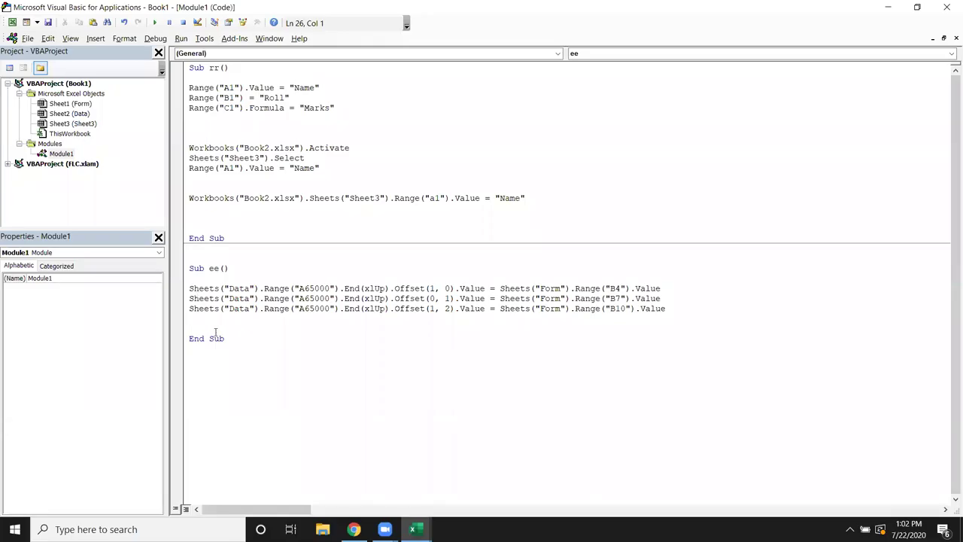
key("Return")
type("ms")
type("gbox \"Data Saves\"")
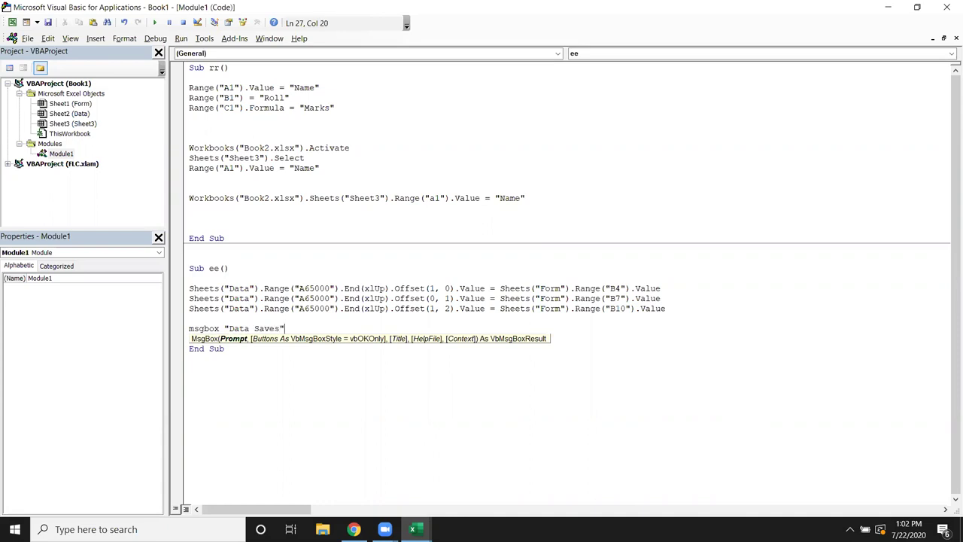
key("Return")
Add the line Range("B4,b7,b10").ClearContents below the message.
key("alt+F11")
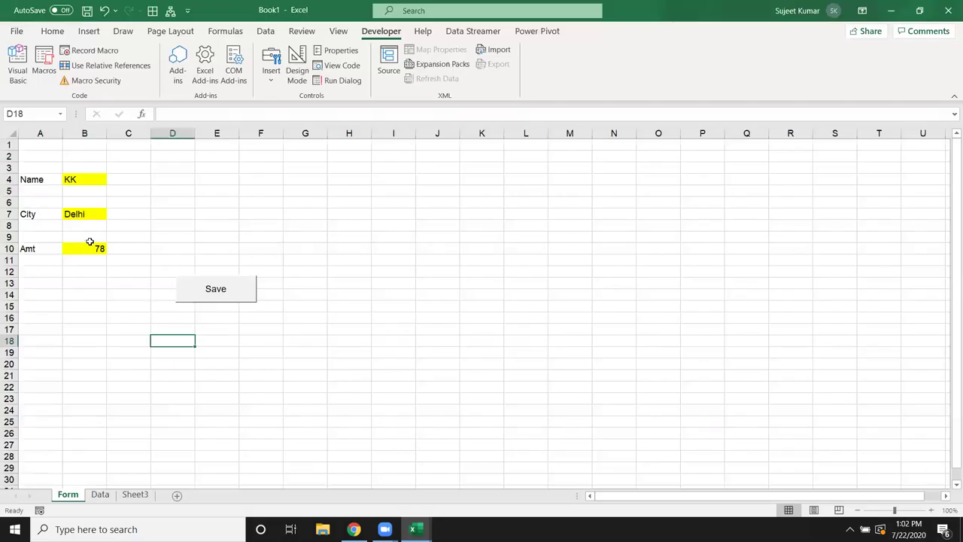
key("alt+F11")
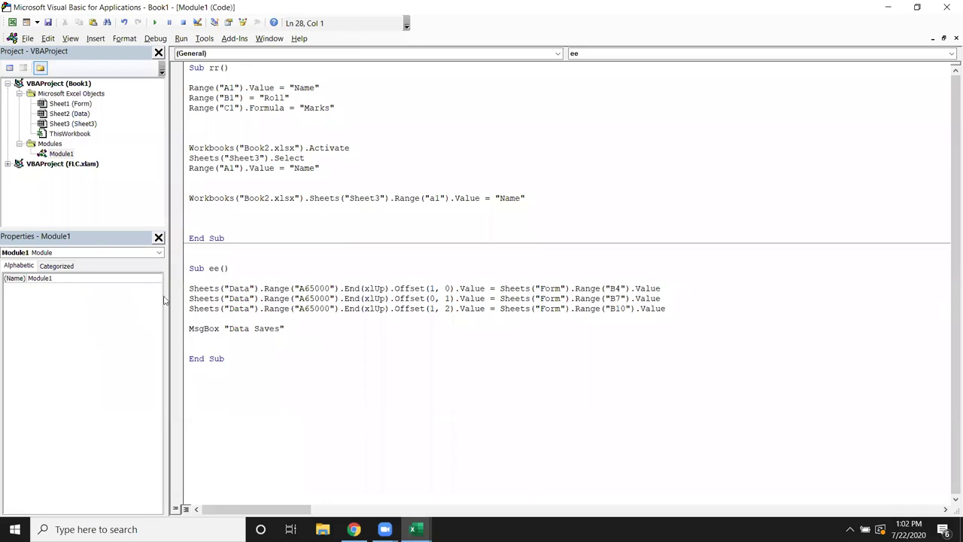
key("Return")
type("range(\"B4,")
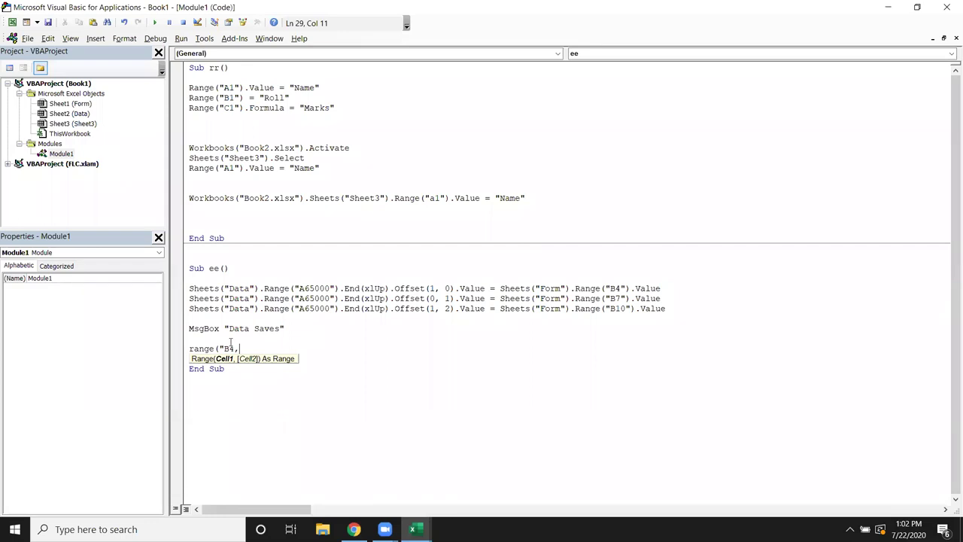
type("b7")
type(",b10\"")
type(").cl")
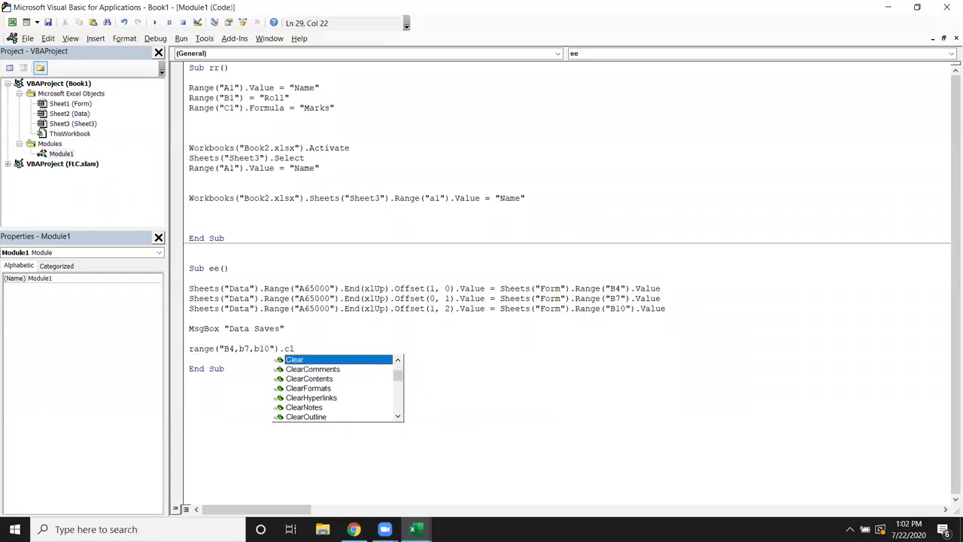
key("Down")
key("Down")
key("Tab")
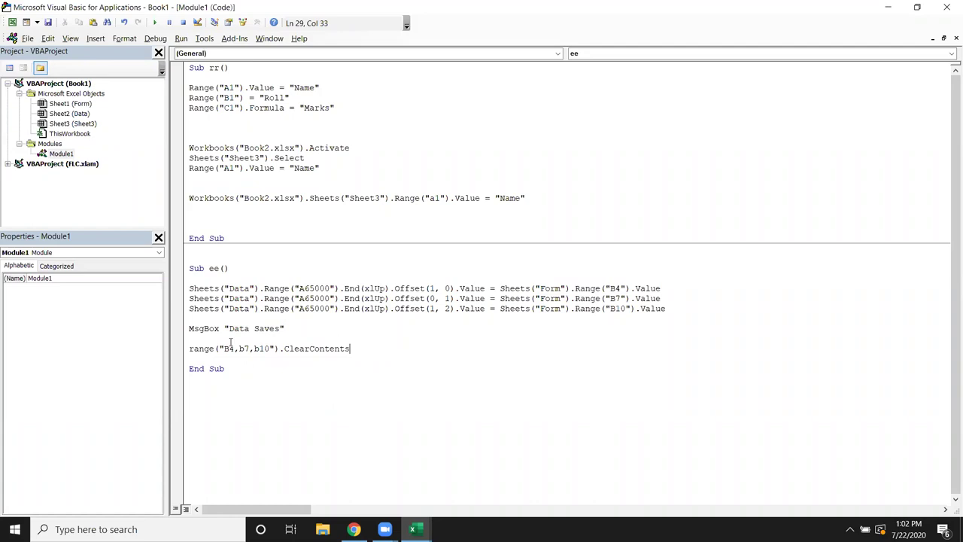
left_click(244, 367)
Run the Save button macro, dismiss the Data Saves message, and check the form cleared.
key("alt+F11")
left_click(190, 283)
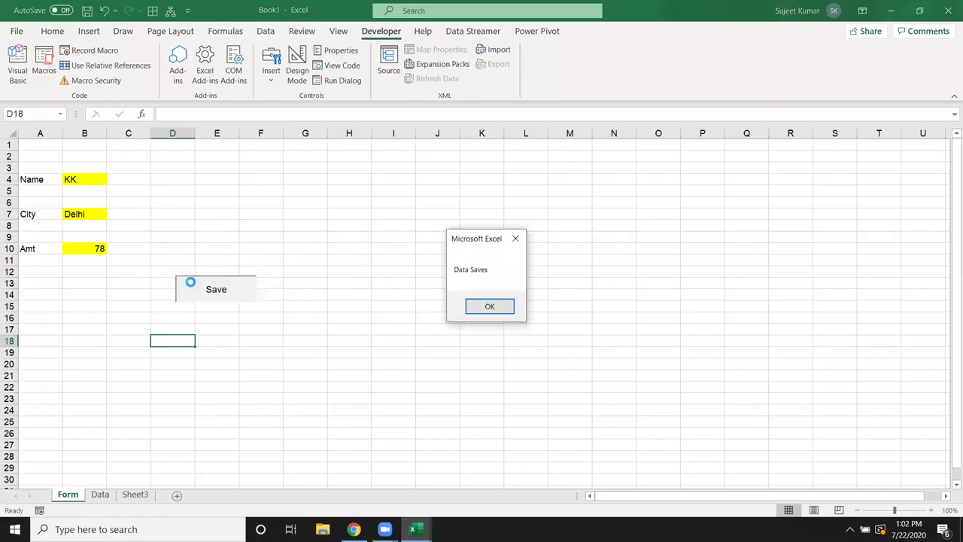
left_click(481, 305)
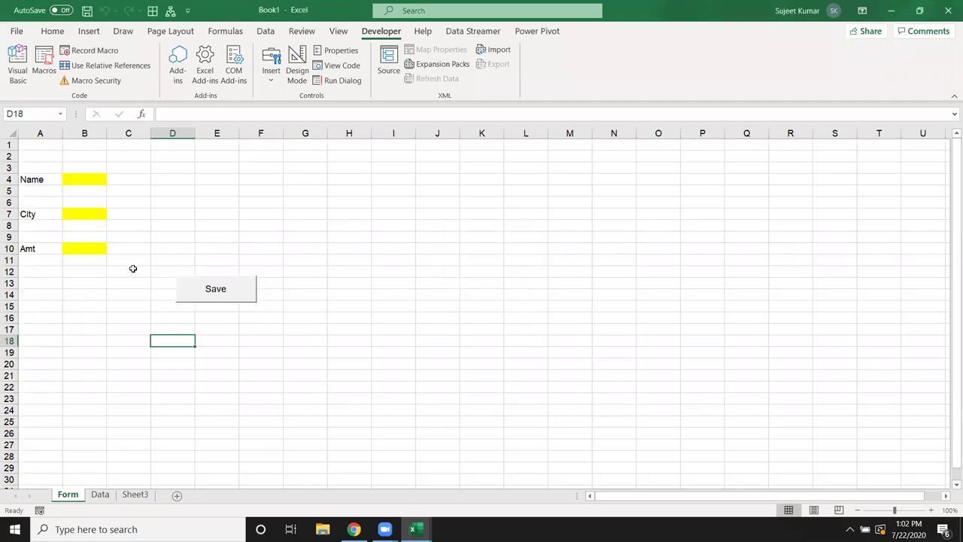
left_click(98, 248)
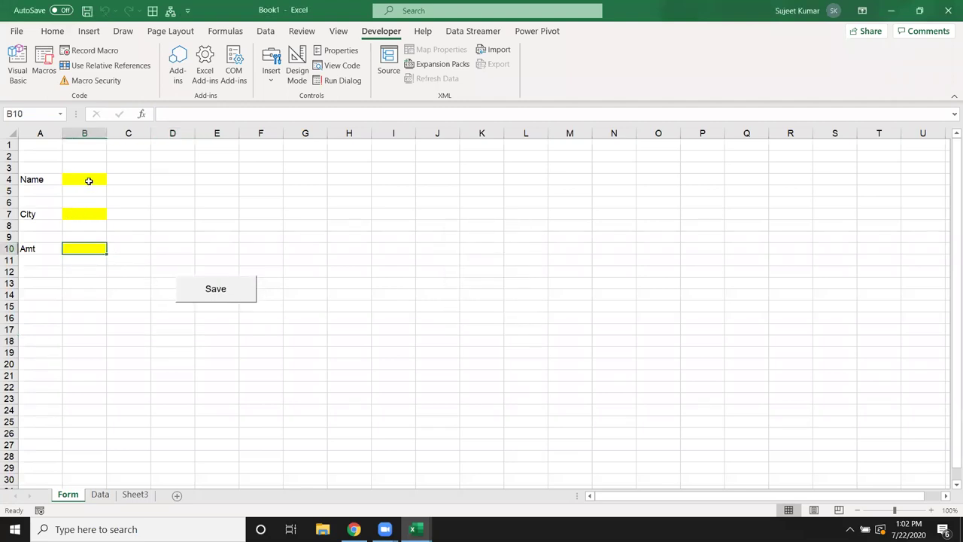
Delete the stray 78 from row 4 of the Data sheet and return to the code.
left_click(103, 497)
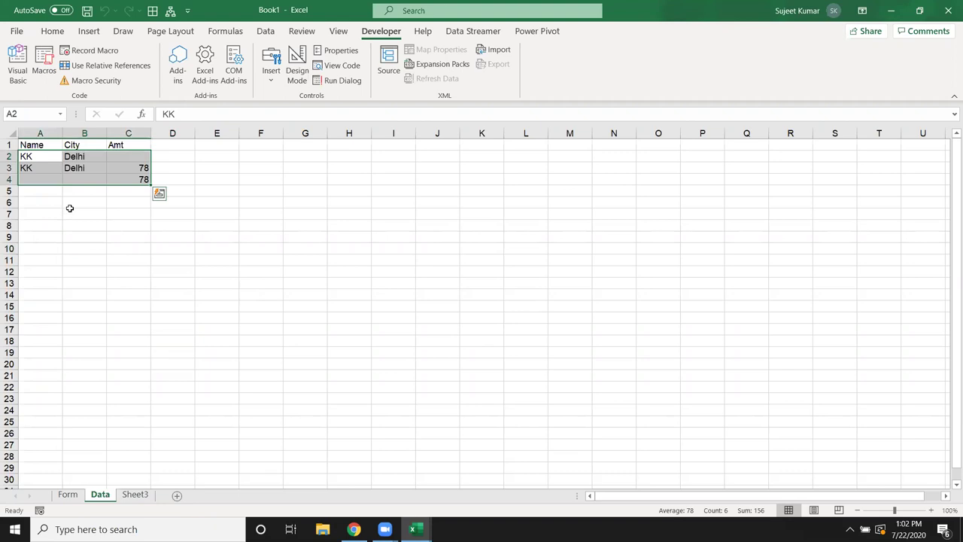
left_click_drag(38, 179, 127, 180)
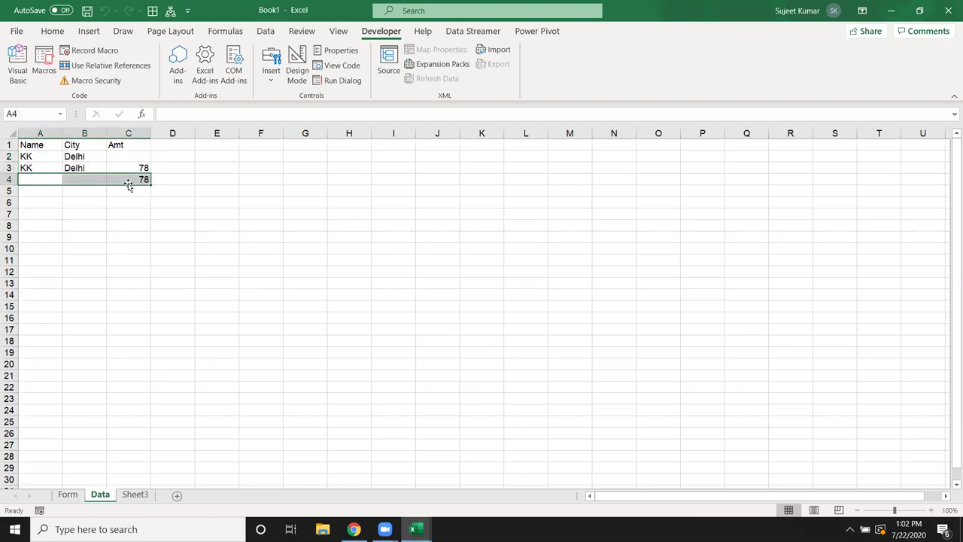
key("Delete")
key("Up")
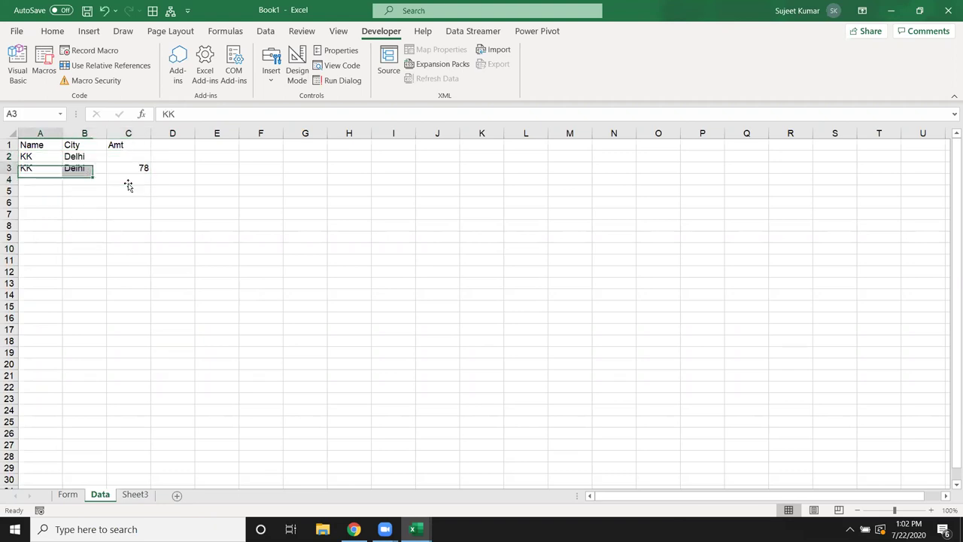
key("alt+F11")
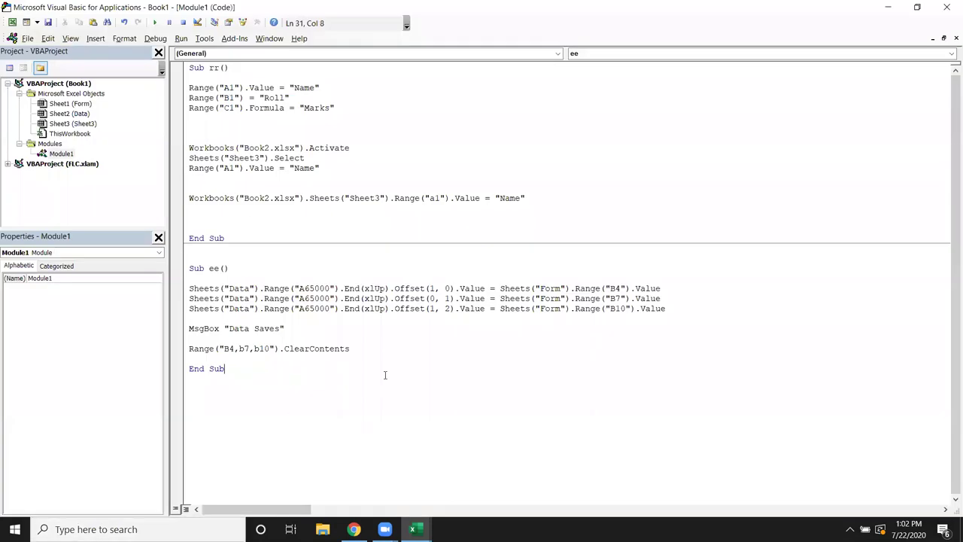
Change the Amt line's Offset(1, 2) to Offset(0, 2) and review the ClearContents cell list.
double_click(434, 309)
type("0")
left_click(456, 344)
double_click(287, 349)
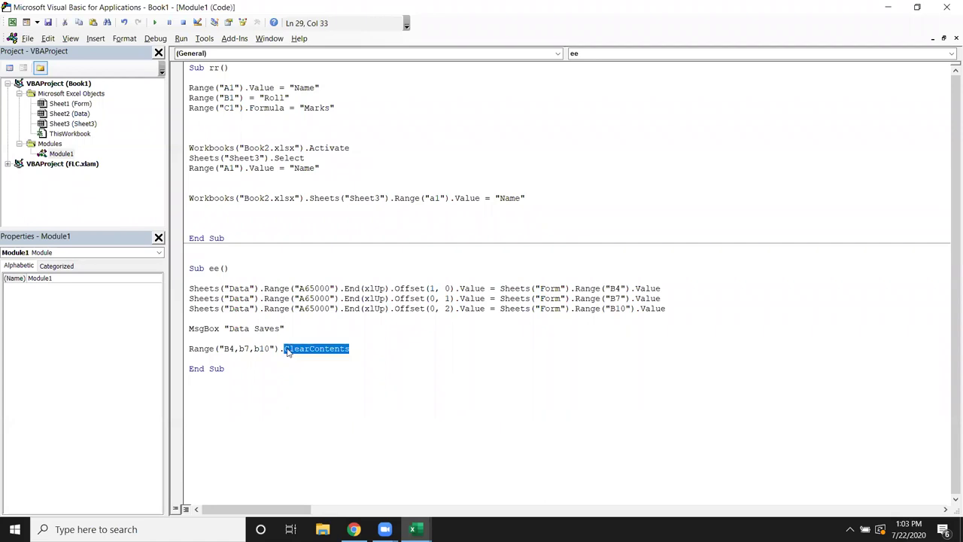
left_click(229, 349)
left_click(251, 349)
Back in Excel's Form sheet, select the input cells B4, B7 and B10 together.
key("alt+F11")
left_click(72, 489)
left_click(86, 178)
left_click(90, 218, "ctrl")
left_click(91, 248, "ctrl")
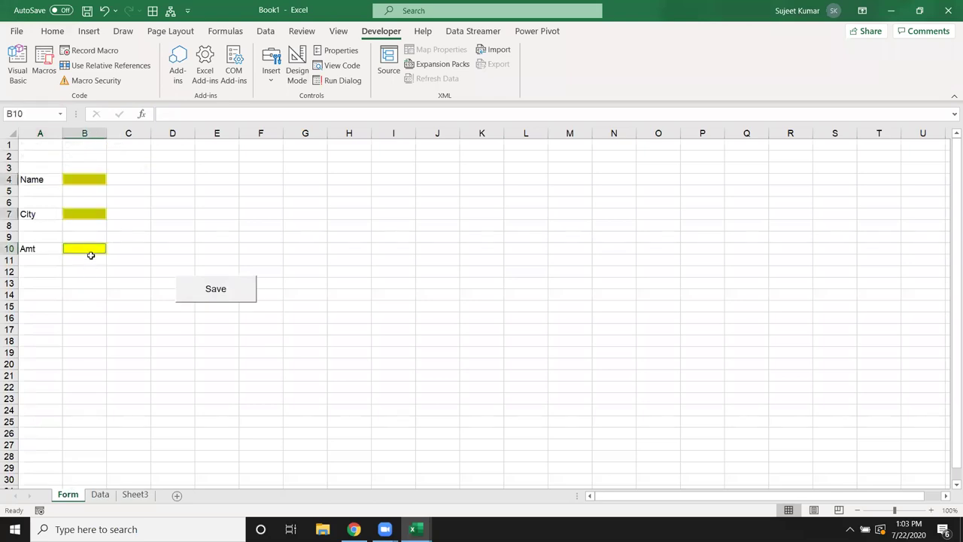
Clear the contents of form cells B4, B7 and B10 via Home > Clear.
left_click(52, 31)
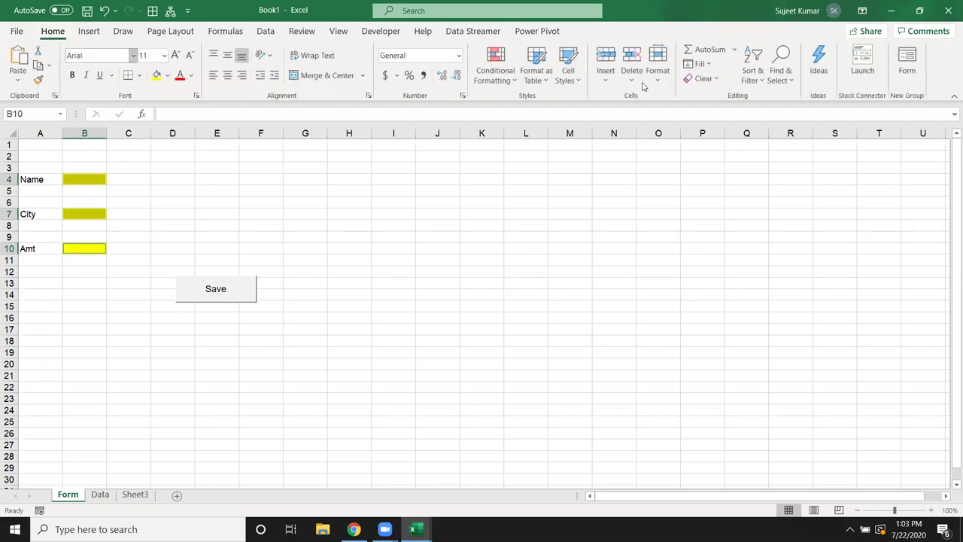
left_click(705, 79)
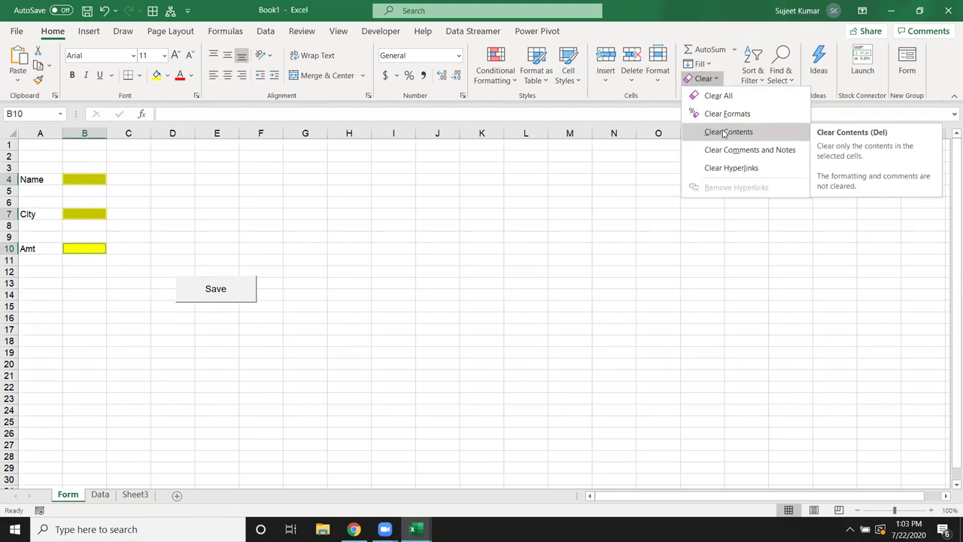
left_click(724, 132)
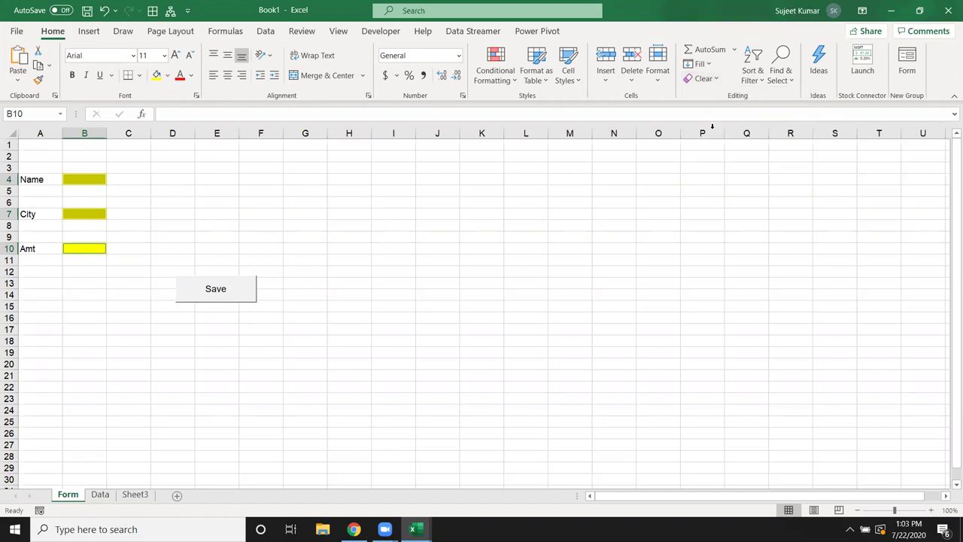
Enter 66 as a test Amt, then clear it with Clear Contents.
type("66")
left_click(101, 182)
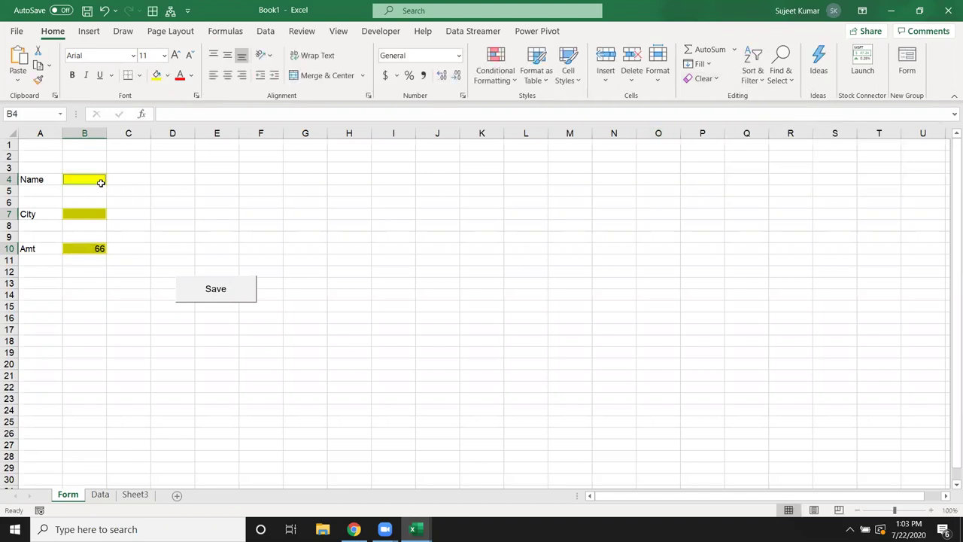
left_click(708, 64)
left_click(700, 64)
left_click(704, 78)
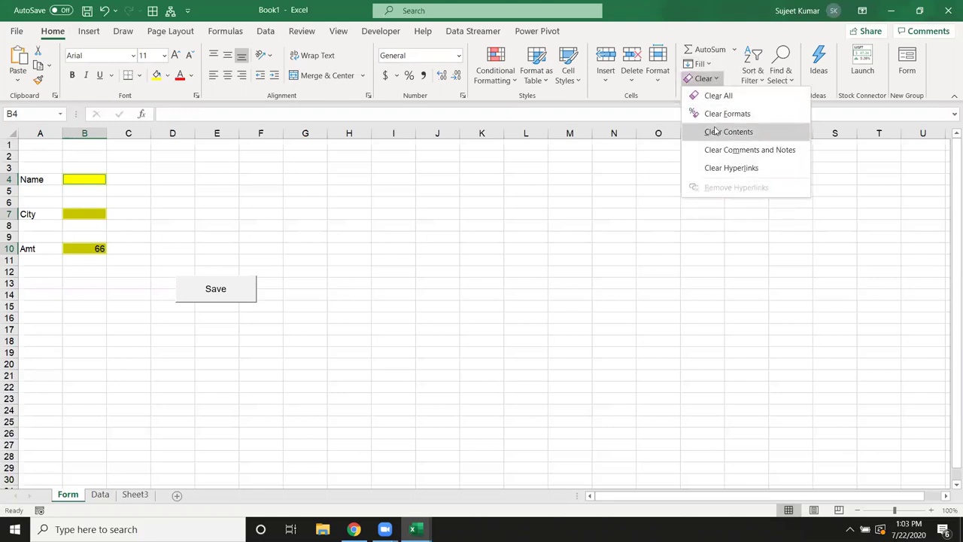
left_click(719, 132)
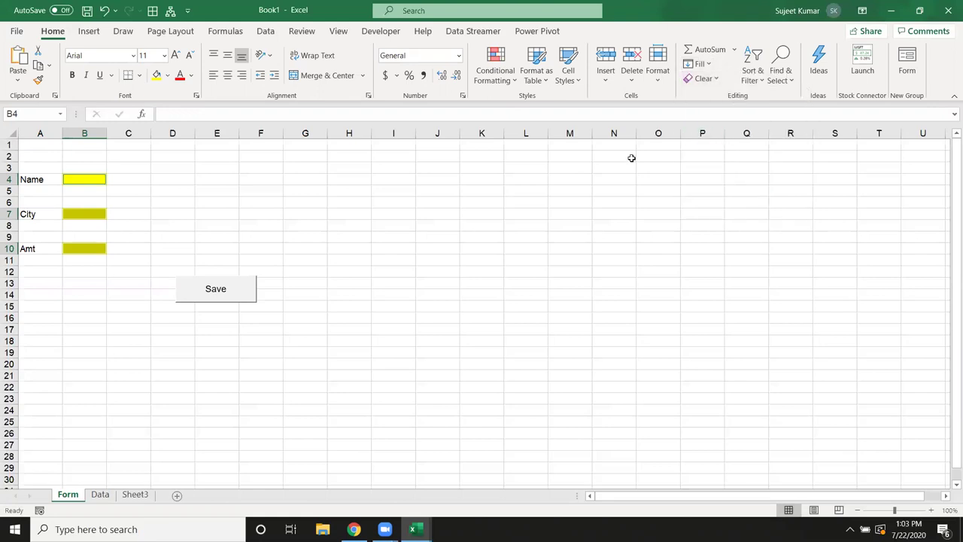
left_click(394, 268)
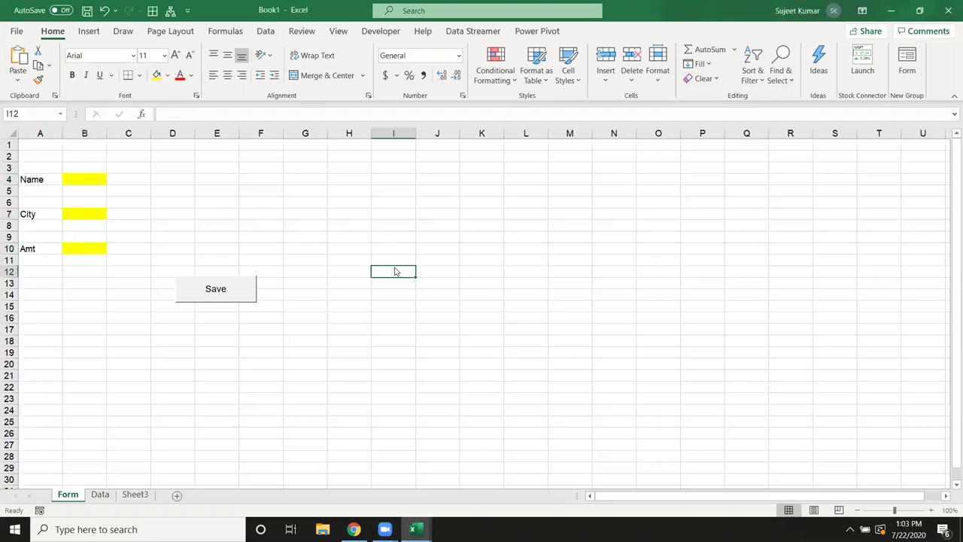
Open the Visual Basic editor with Alt+F11 to show macro ee's code.
key("alt+F11")
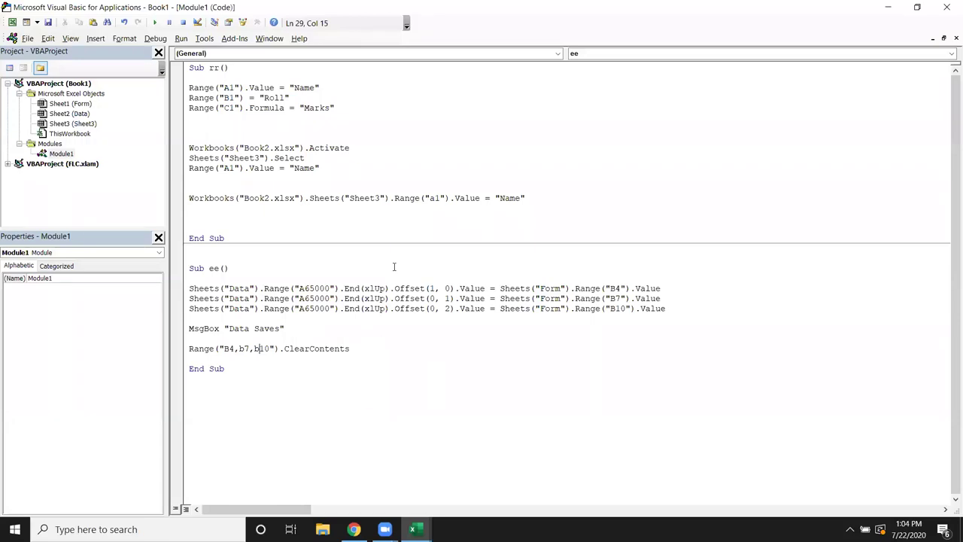
Run macro ee with F5, then bring Excel's Form sheet back to the front.
key("F5")
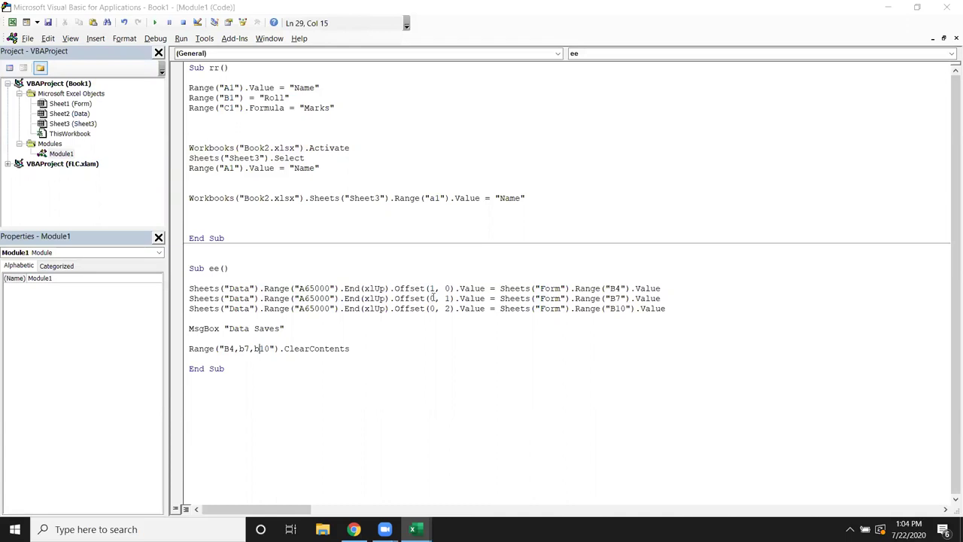
mouse_move(413, 529)
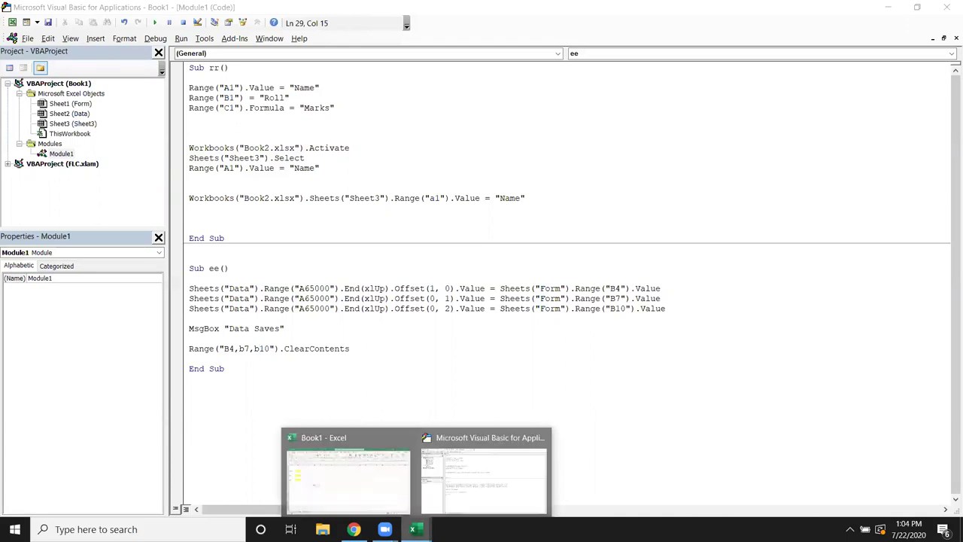
left_click(313, 497)
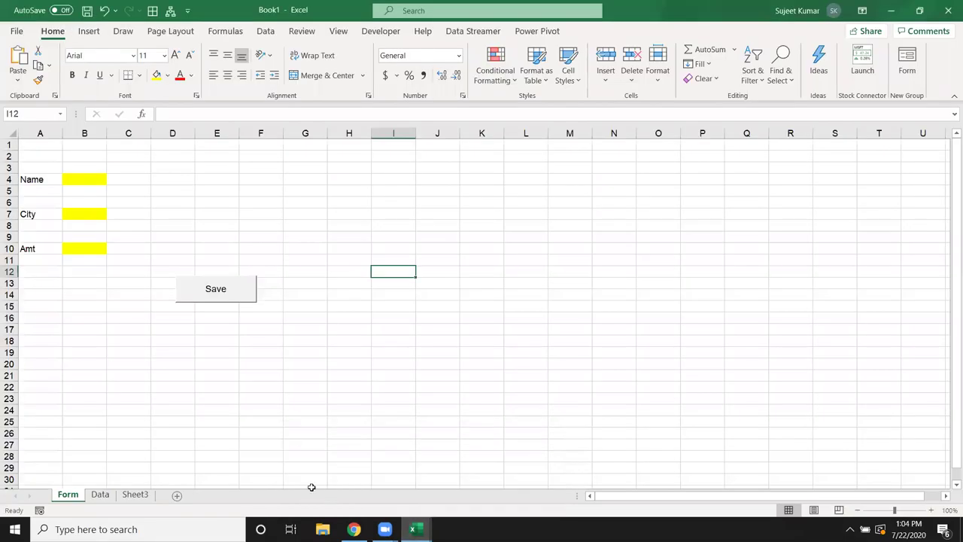
left_click(238, 387)
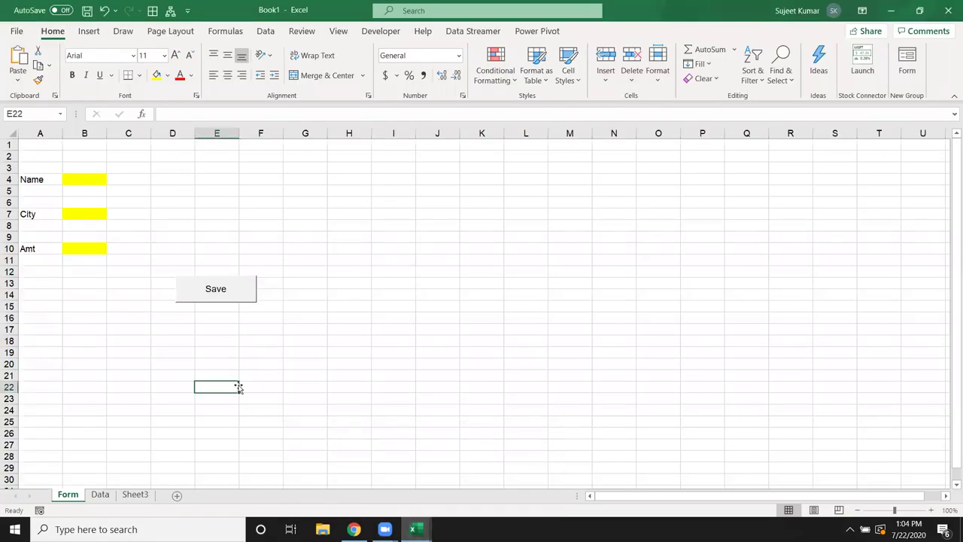
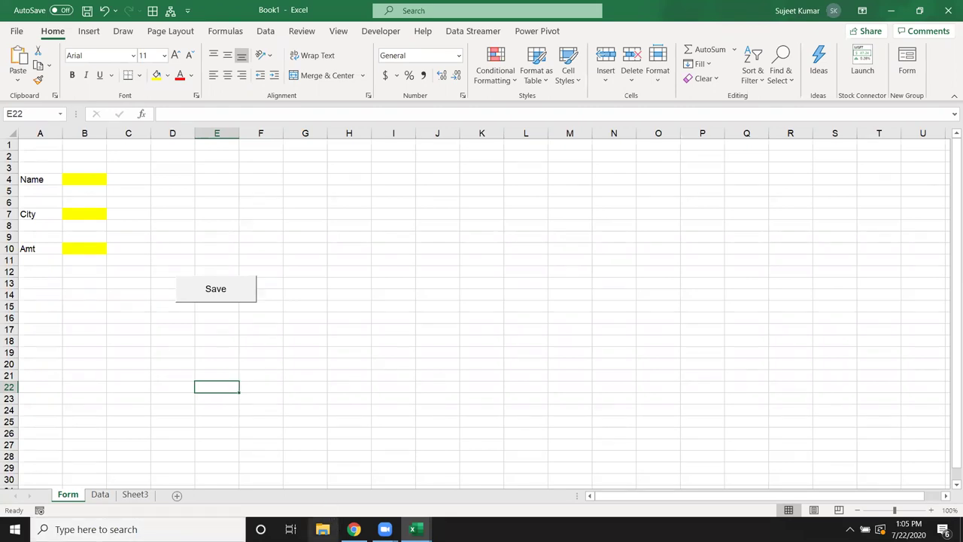
Bring the Chrome window showing the Gateway Timeout page in front of Excel.
mouse_move(412, 529)
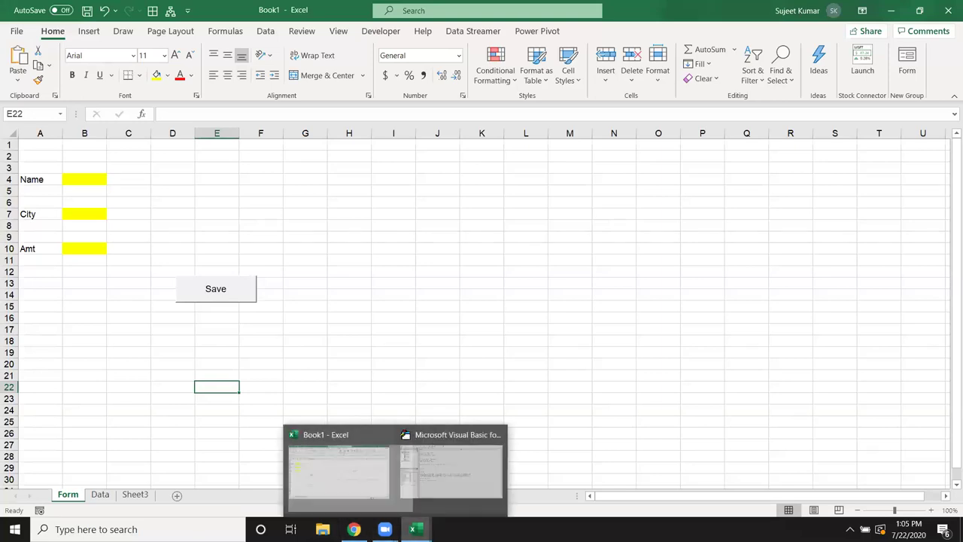
left_click(354, 529)
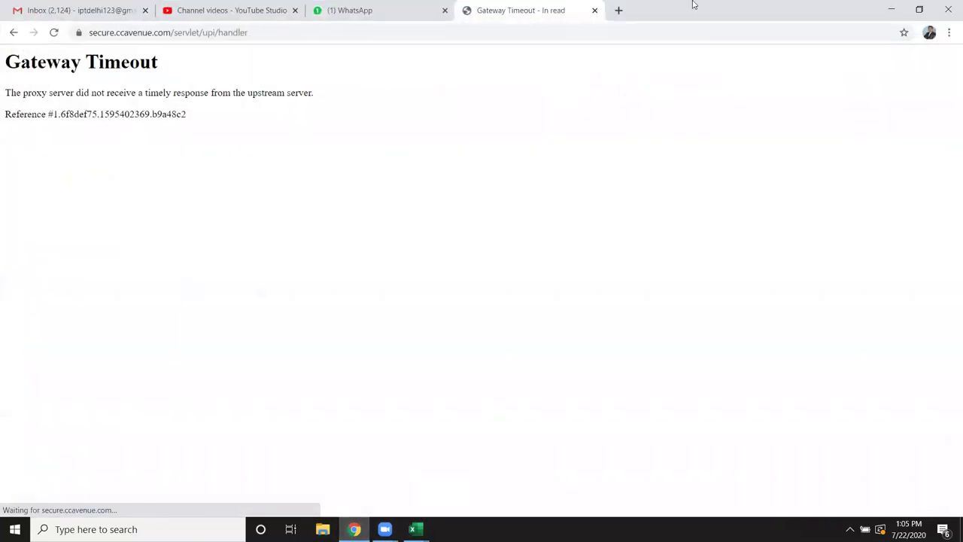
In a new tab, search Google for 'form' and show the Images results.
left_click(618, 11)
type("google.com")
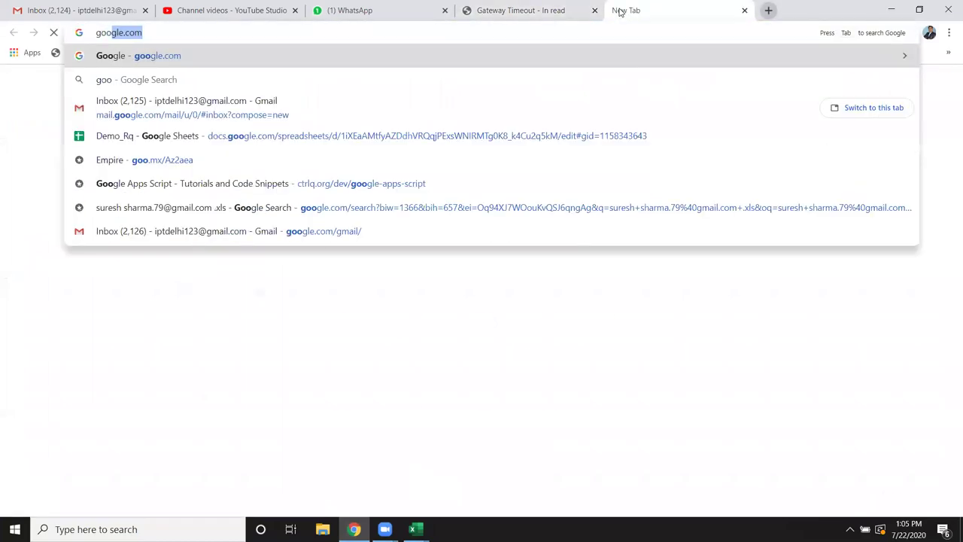
key("Return")
type("f")
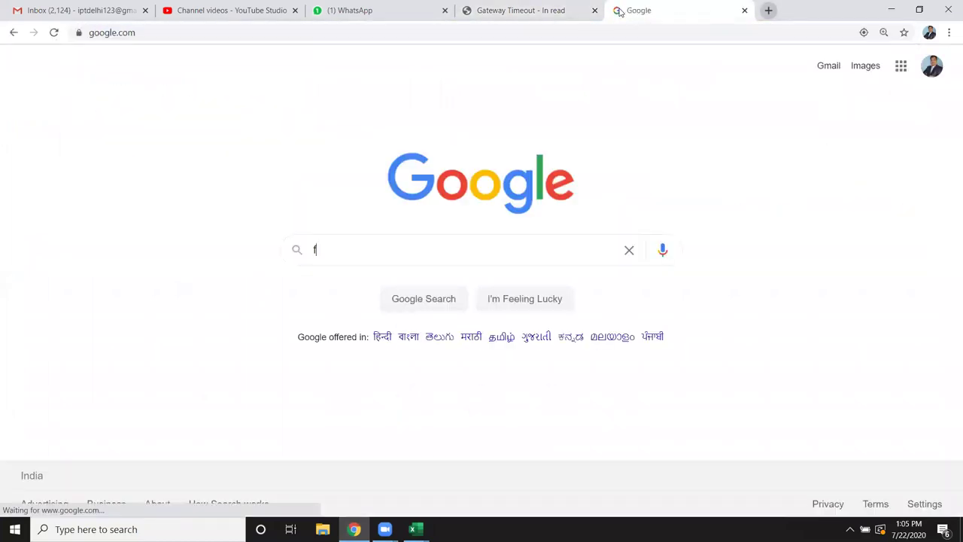
type("orm")
key("Return")
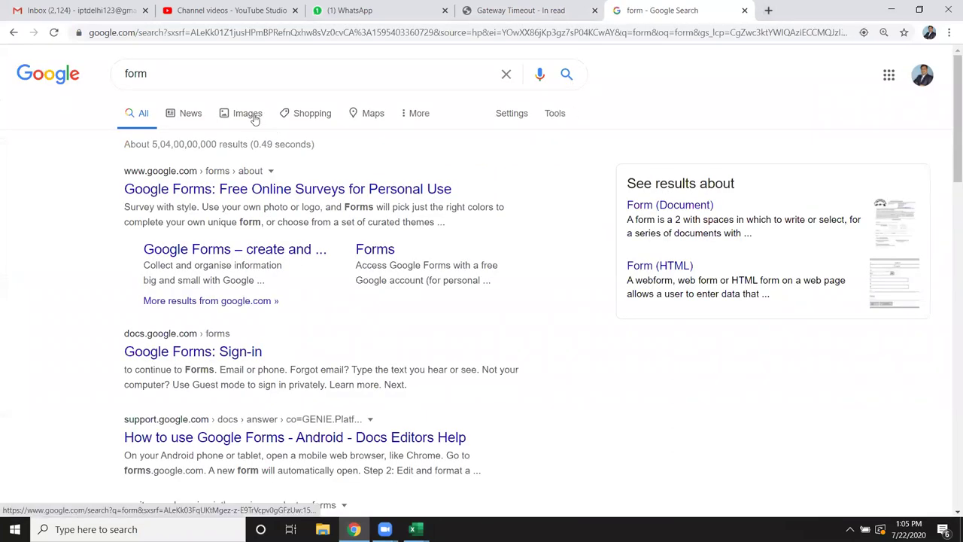
left_click(247, 113)
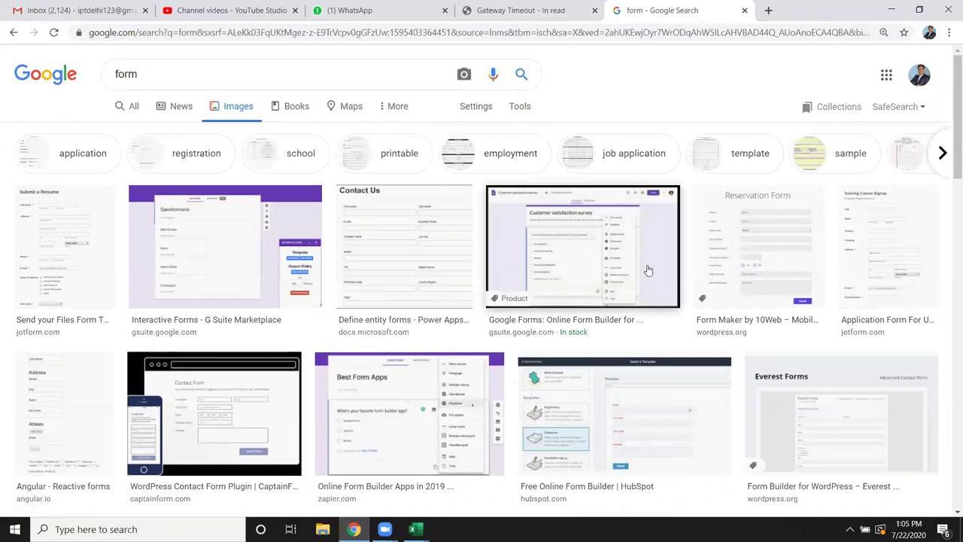
Preview the Contact Us and Joomla contact form images enlarged.
left_click(425, 237)
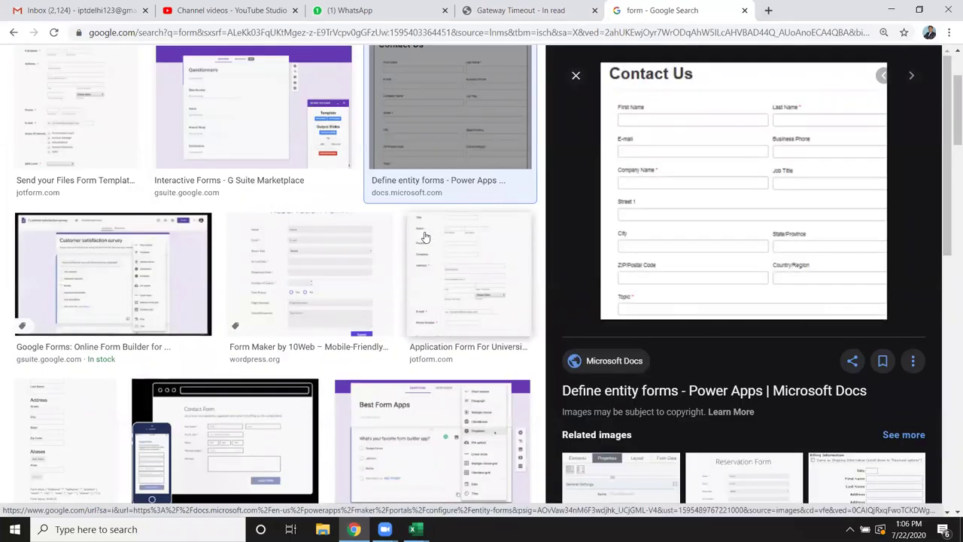
key("Escape")
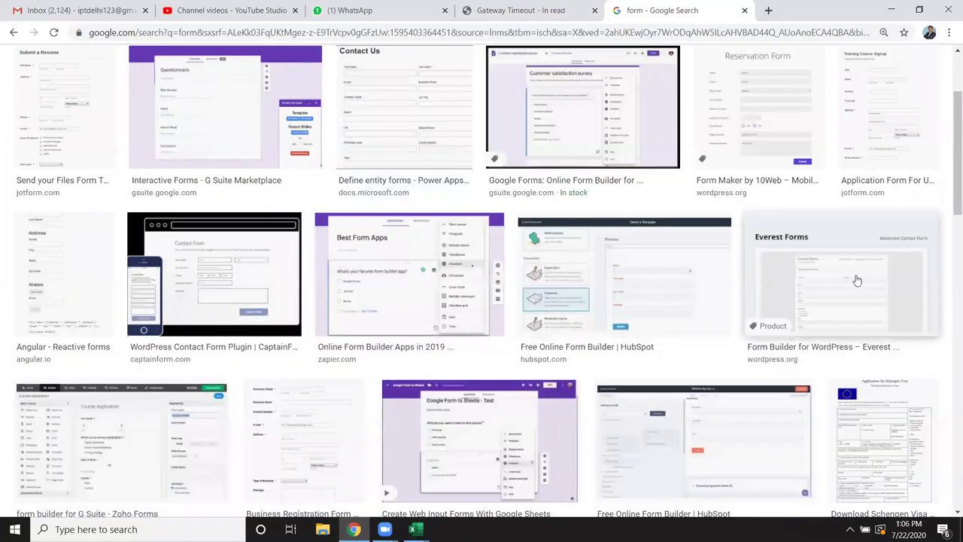
scroll(760, 335, "down", 5)
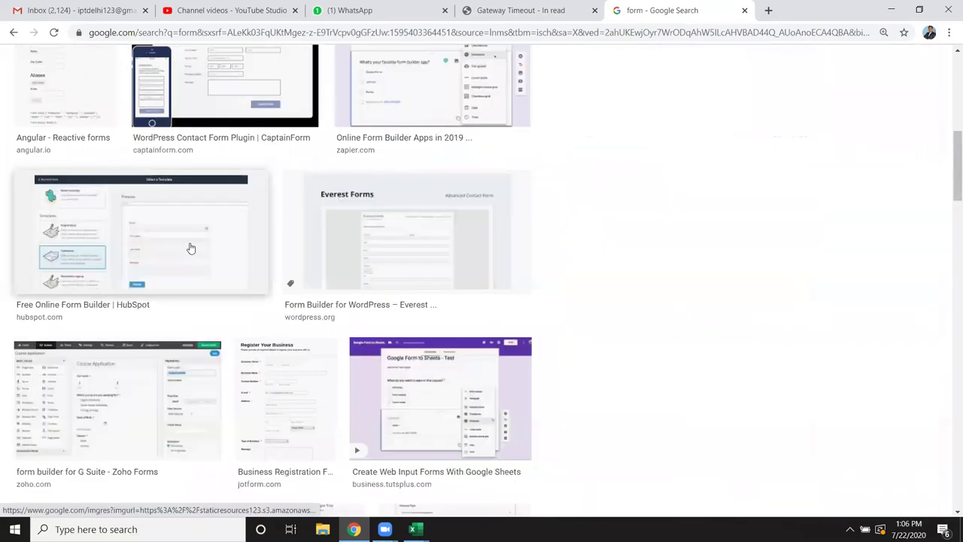
left_click(191, 248)
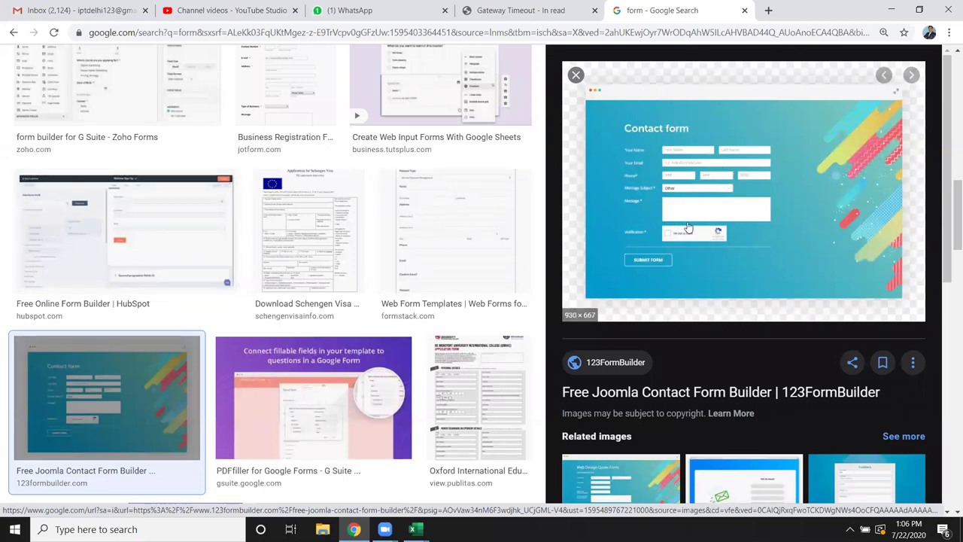
key("Escape")
Browse further down the image results and preview the ENTRY FORM image.
scroll(586, 284, "down", 5)
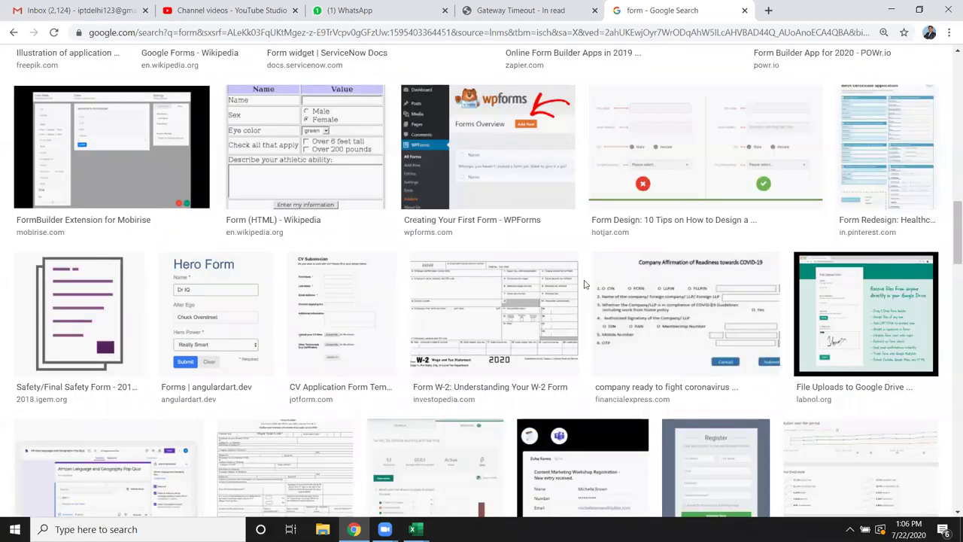
scroll(585, 283, "up", 1)
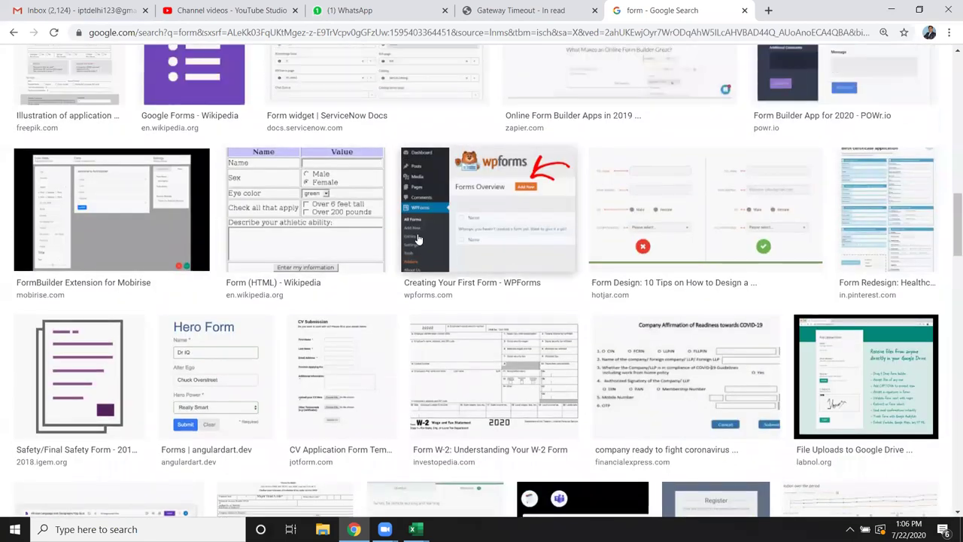
scroll(416, 241, "down", 1)
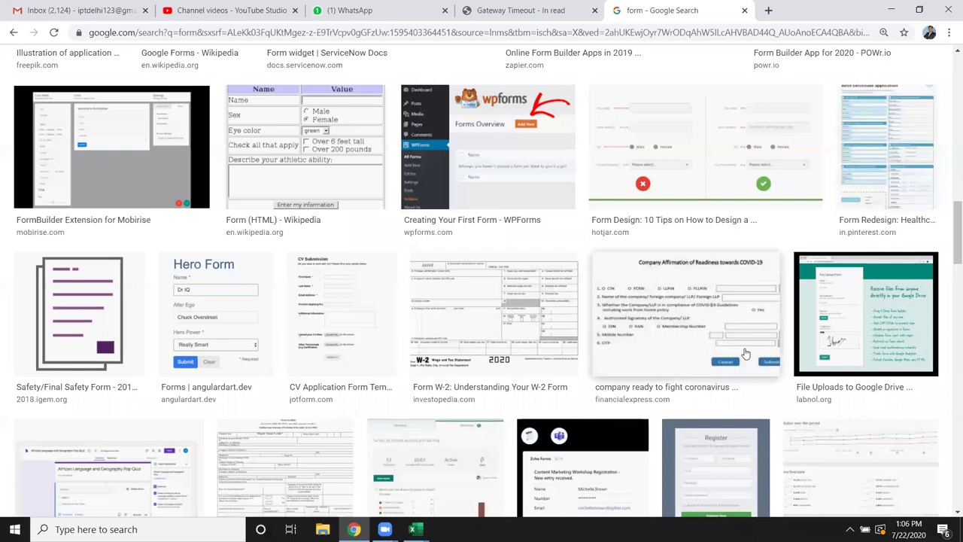
scroll(753, 358, "up", 1)
scroll(825, 374, "down", 3)
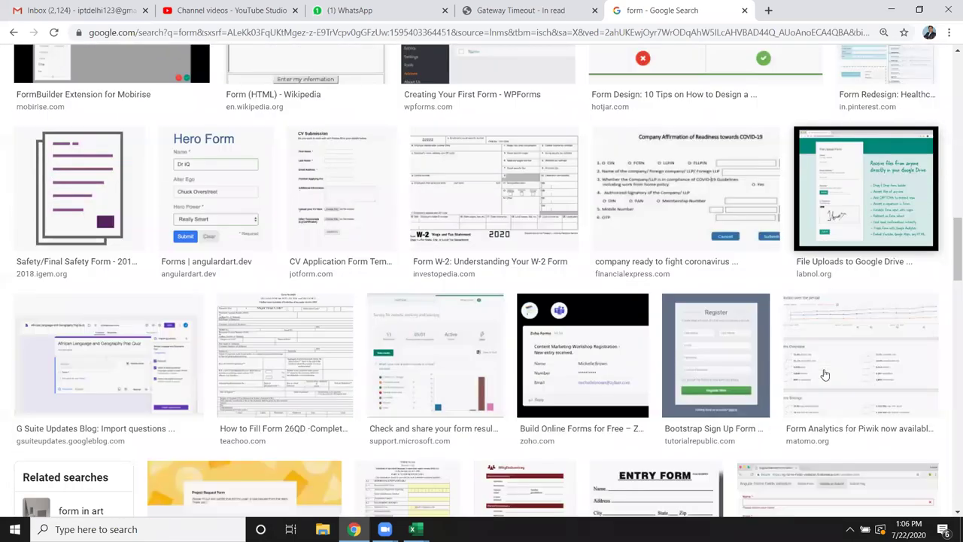
scroll(825, 374, "down", 2)
scroll(809, 358, "down", 2)
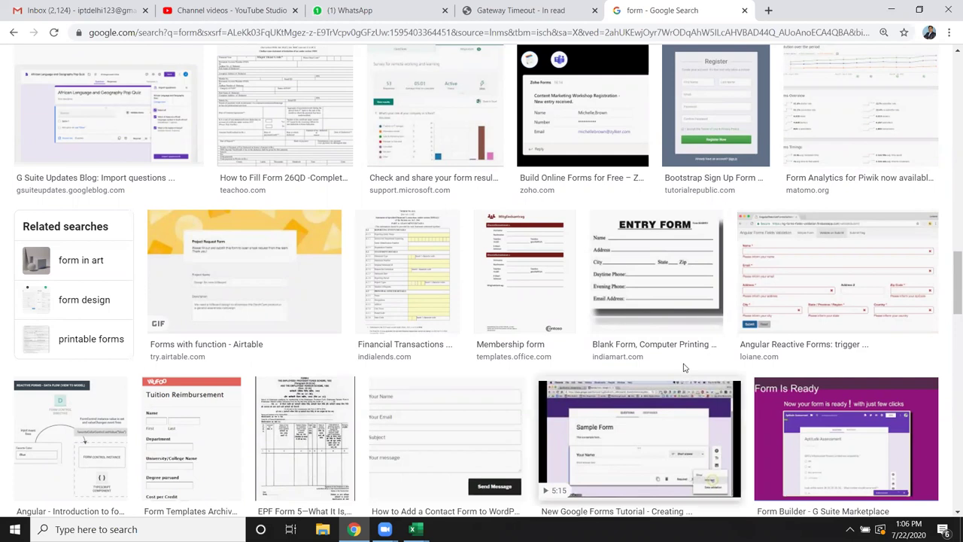
left_click(680, 243)
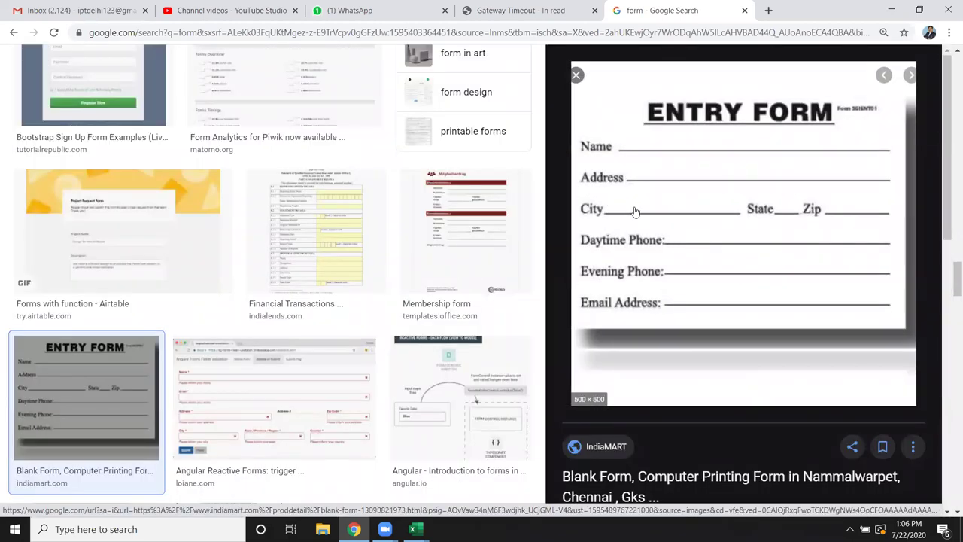
key("Escape")
Return to Excel and select the empty cells beside the form on the Form sheet.
key("alt+Tab")
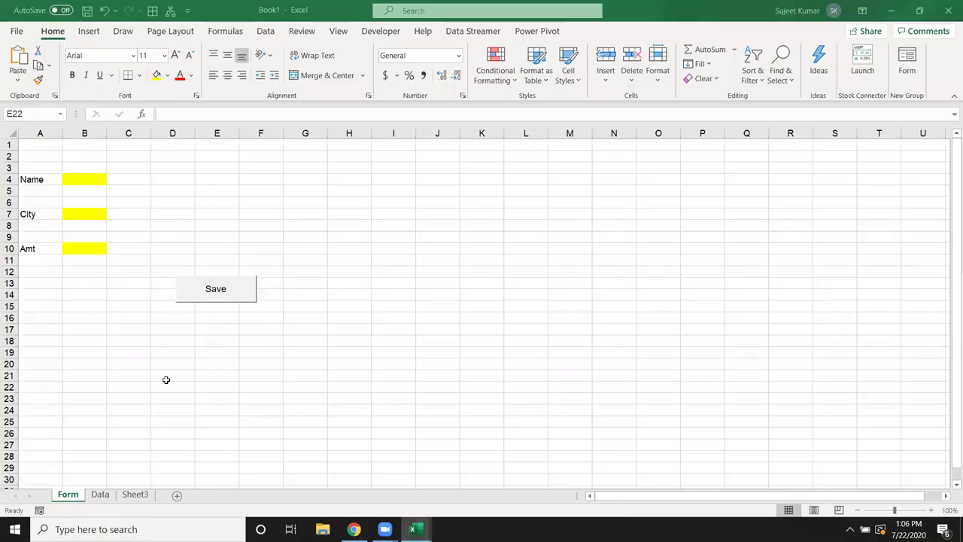
left_click(391, 146)
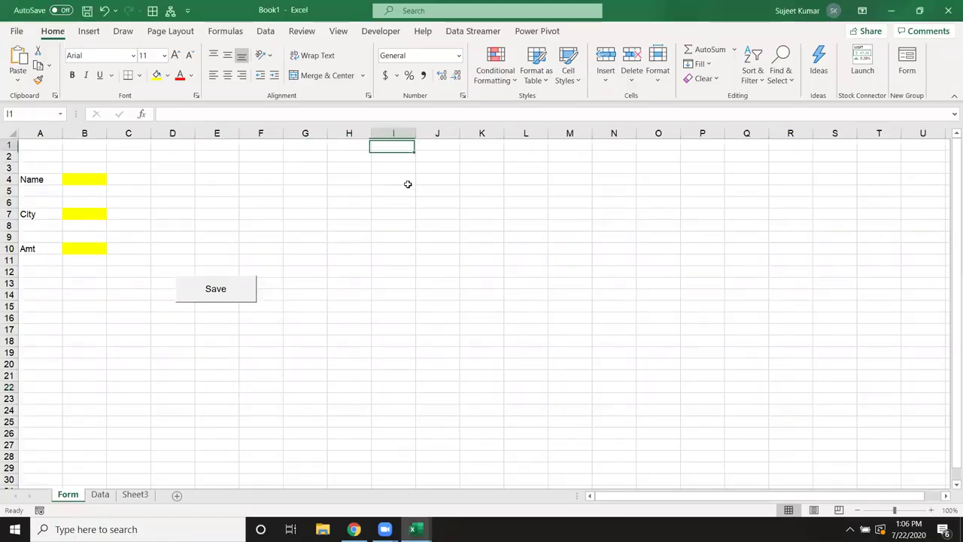
left_click_drag(408, 184, 695, 336)
left_click(686, 340)
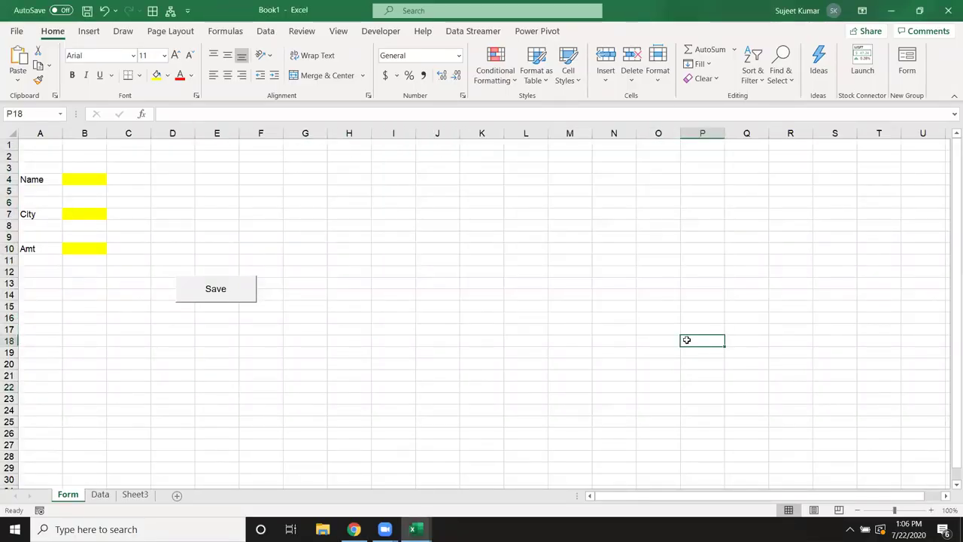
Review the Data sheet's A1:N6 table against the Form sheet, then minimize Excel.
left_click(100, 494)
left_click(61, 145)
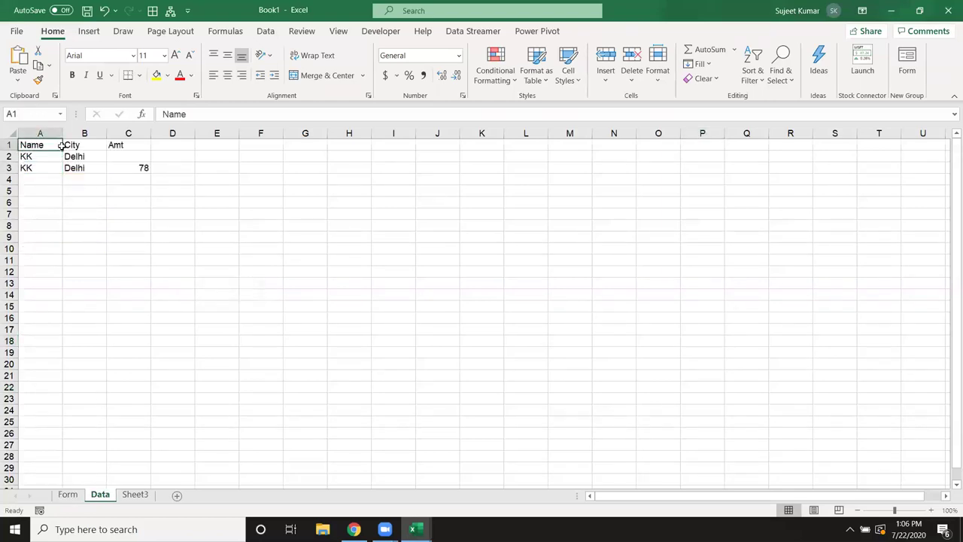
left_click_drag(61, 145, 625, 205)
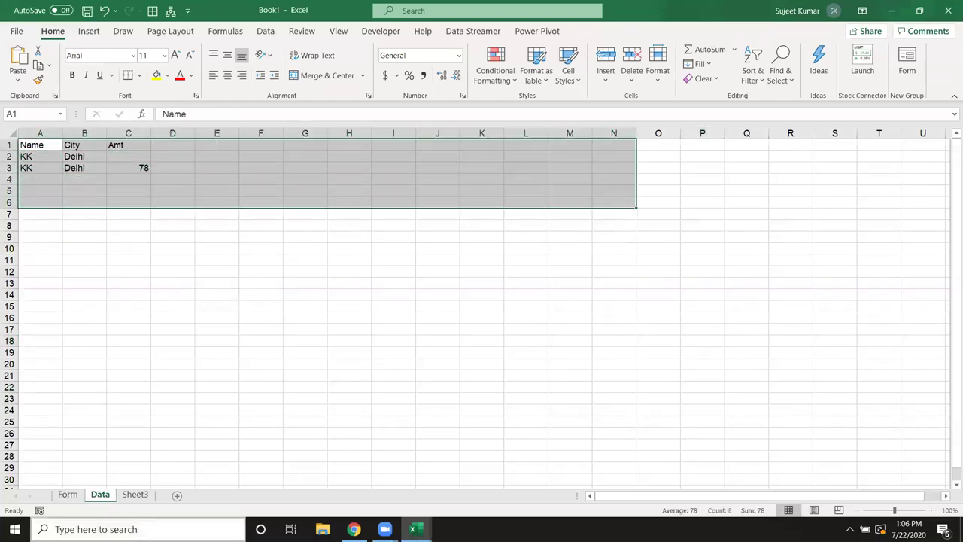
left_click(68, 495)
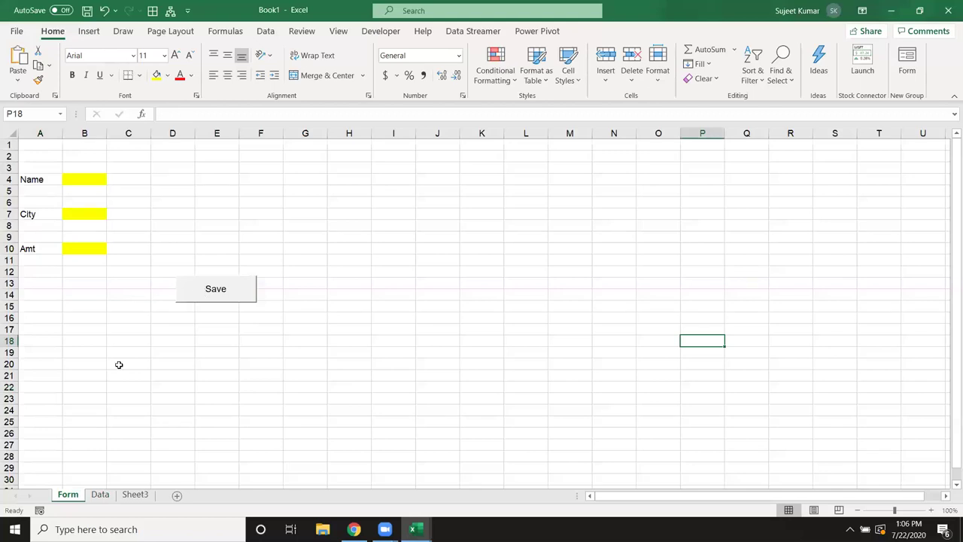
left_click(100, 495)
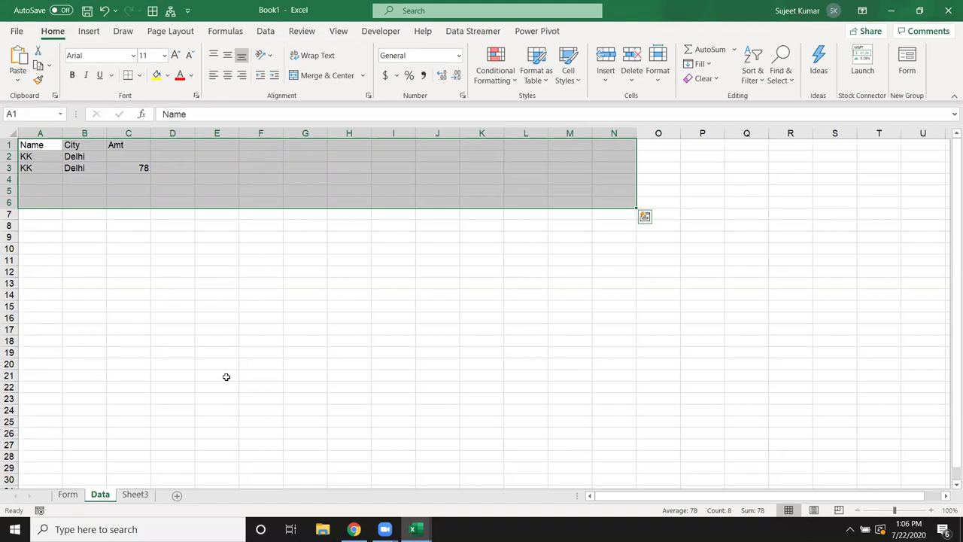
left_click(895, 10)
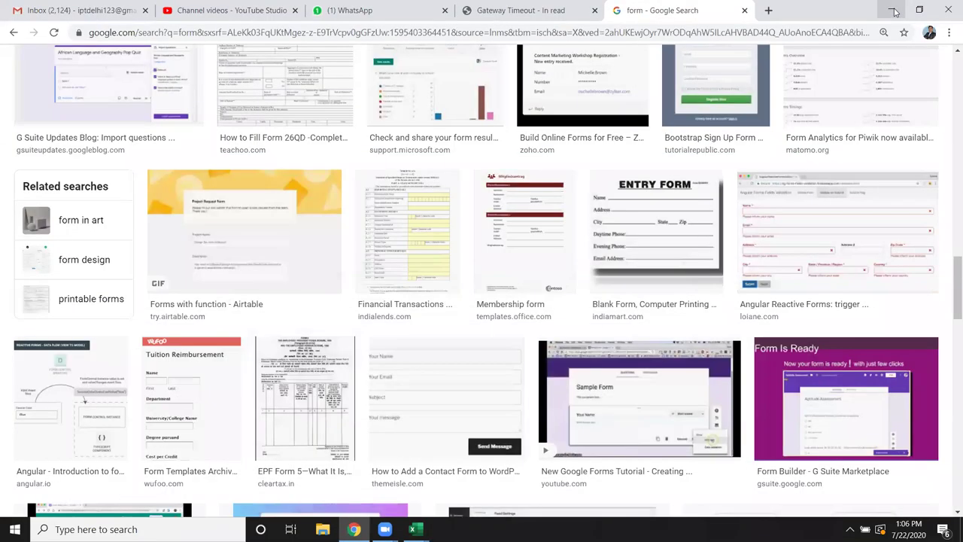
Go to the Gateway Timeout tab and select its web address.
left_click(581, 17)
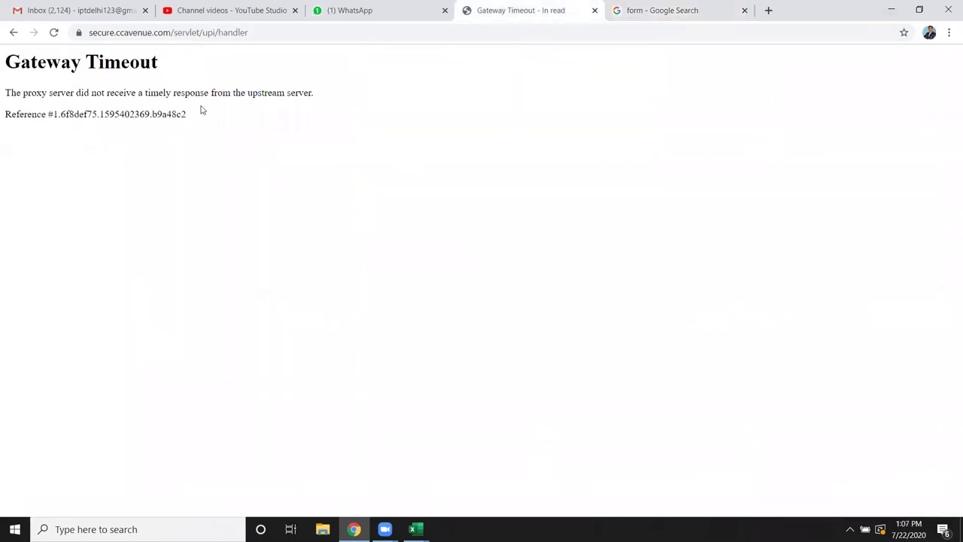
left_click(108, 33)
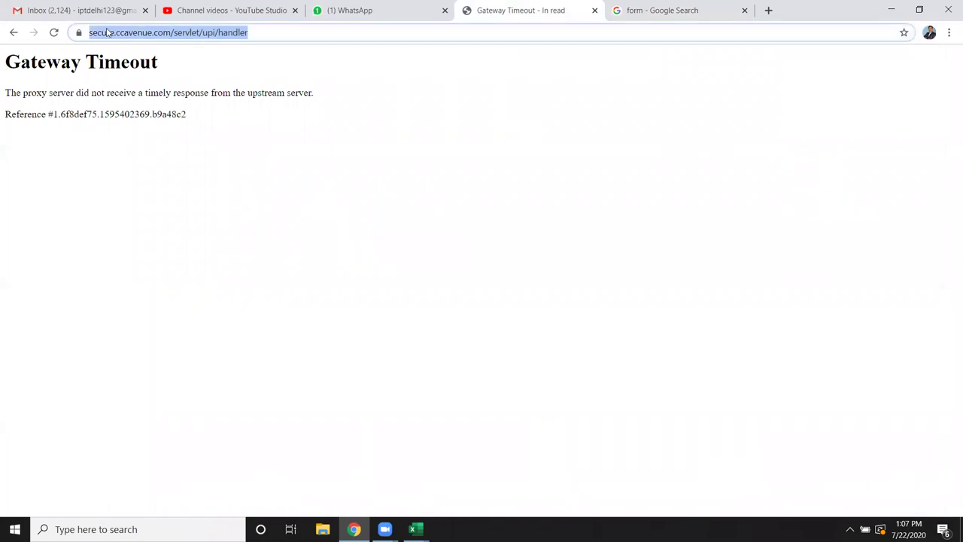
left_click(438, 13)
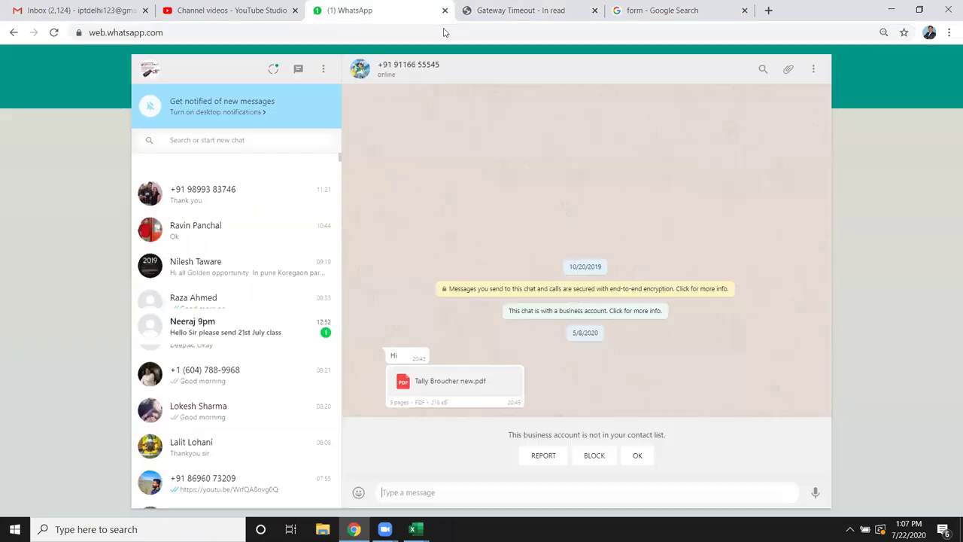
left_click(520, 11)
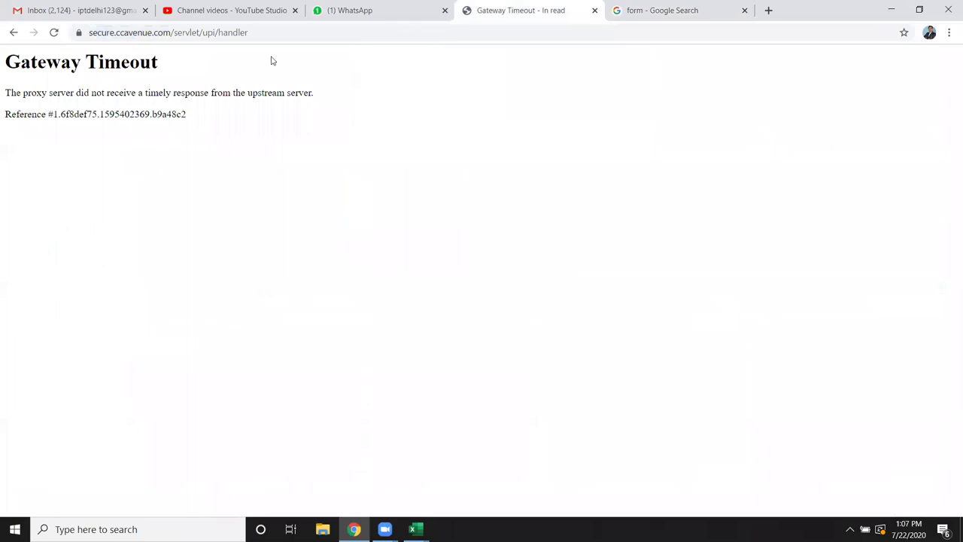
left_click(140, 40)
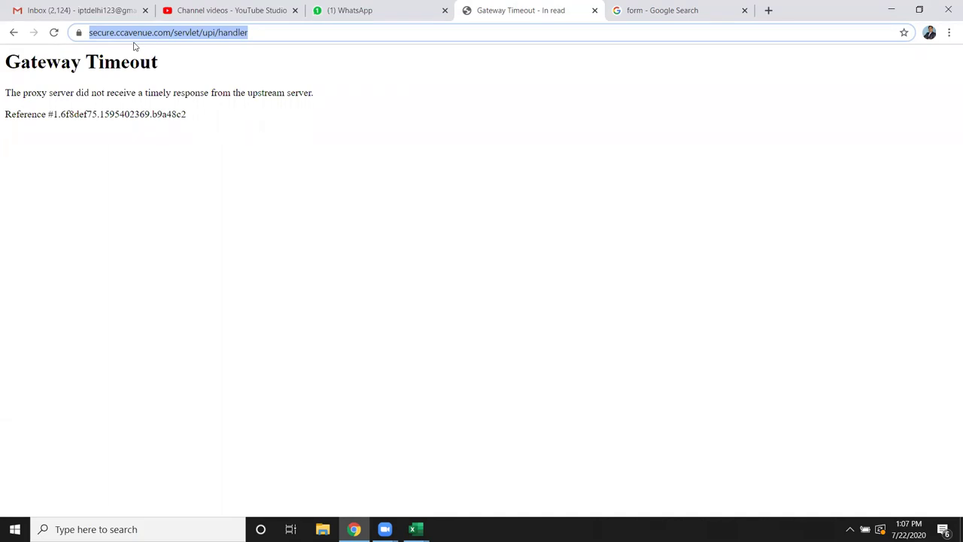
Search for Indane gas, open the Indane Gas website, and show the desktop.
type("in")
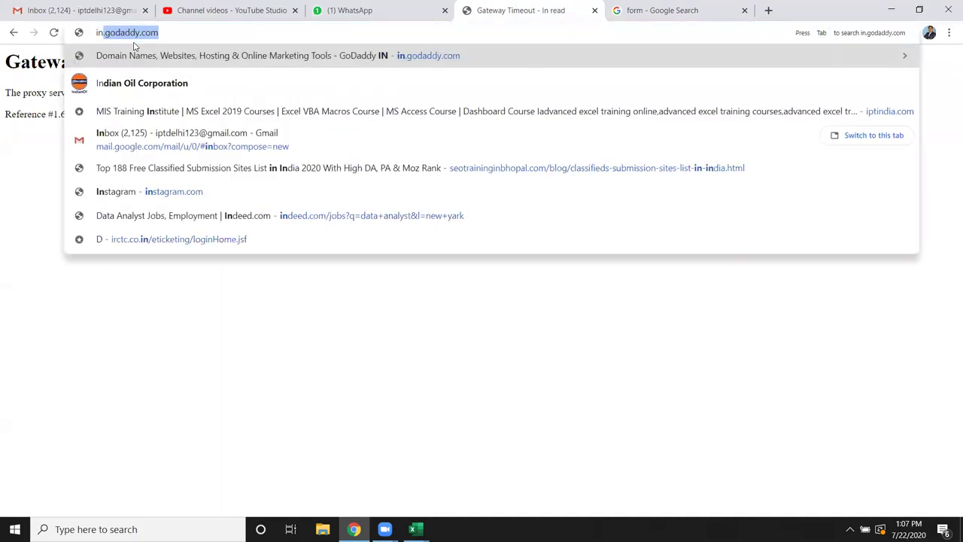
left_click(158, 93)
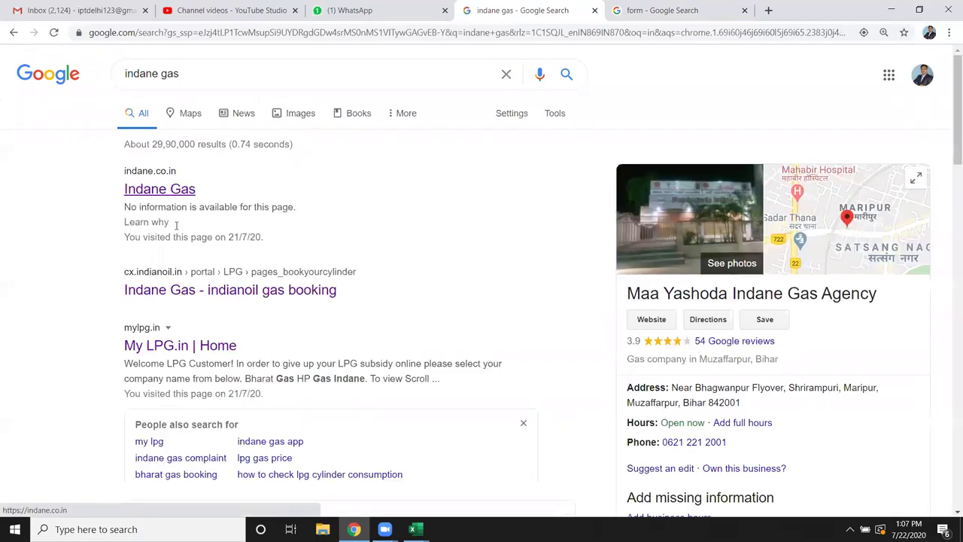
left_click(153, 193)
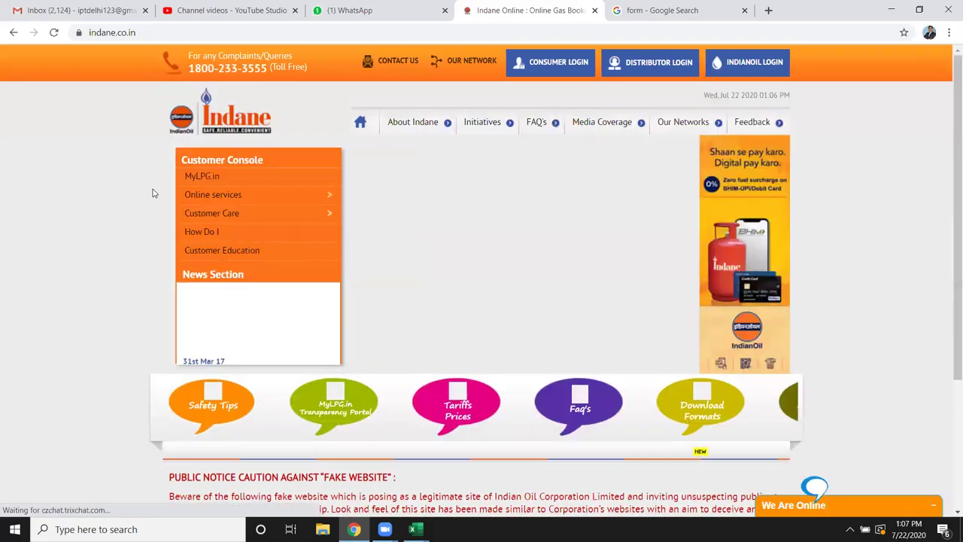
key("super+d")
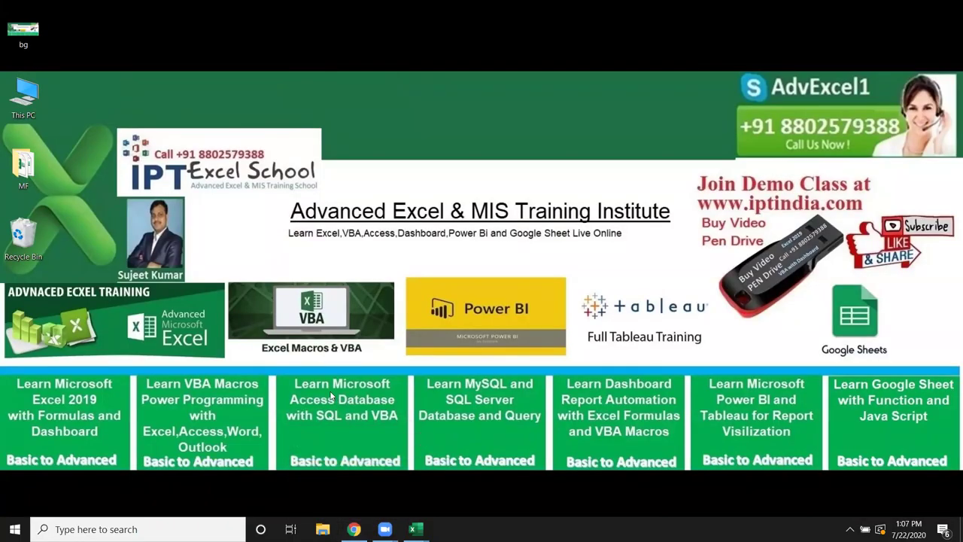
Restore Chrome, open the Indane Consumer Login portal, and minimize the browser again.
left_click(353, 529)
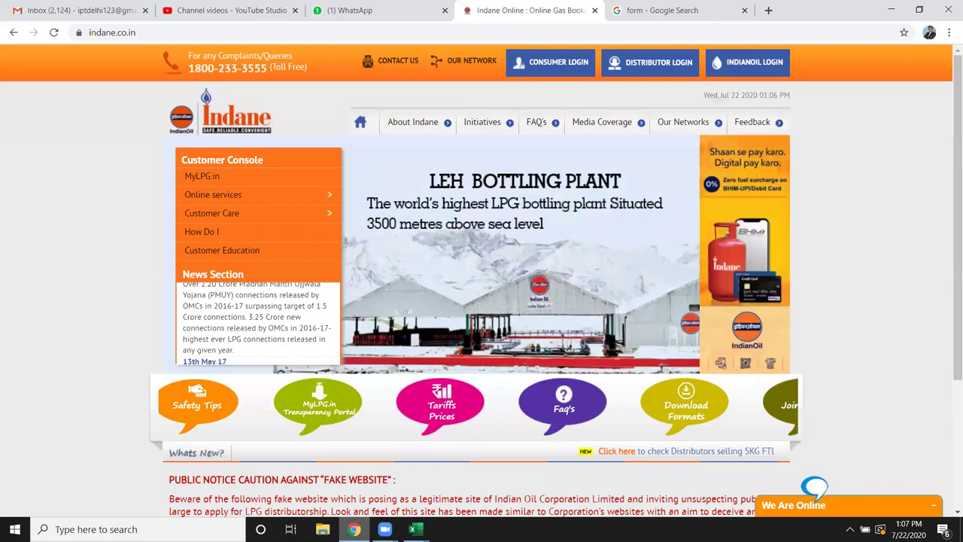
left_click(523, 67)
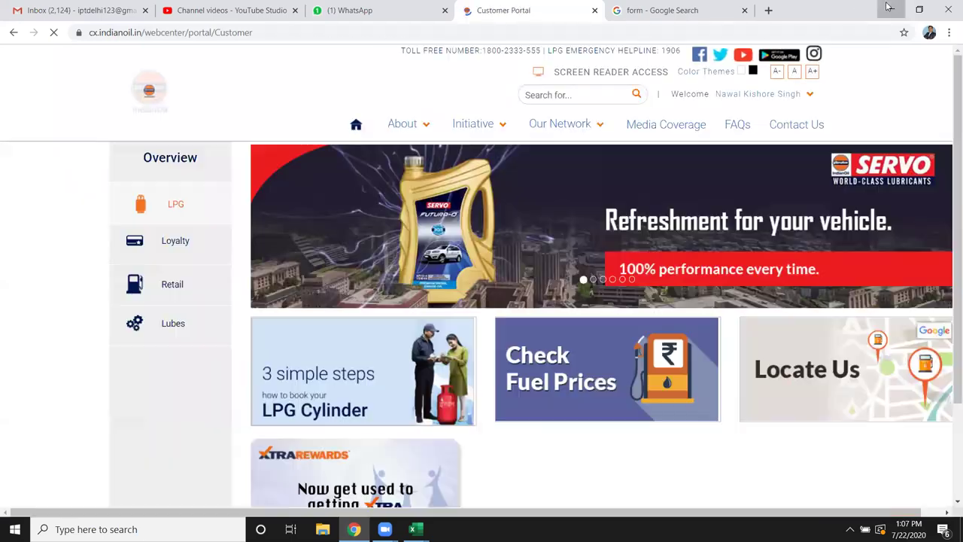
left_click(888, 7)
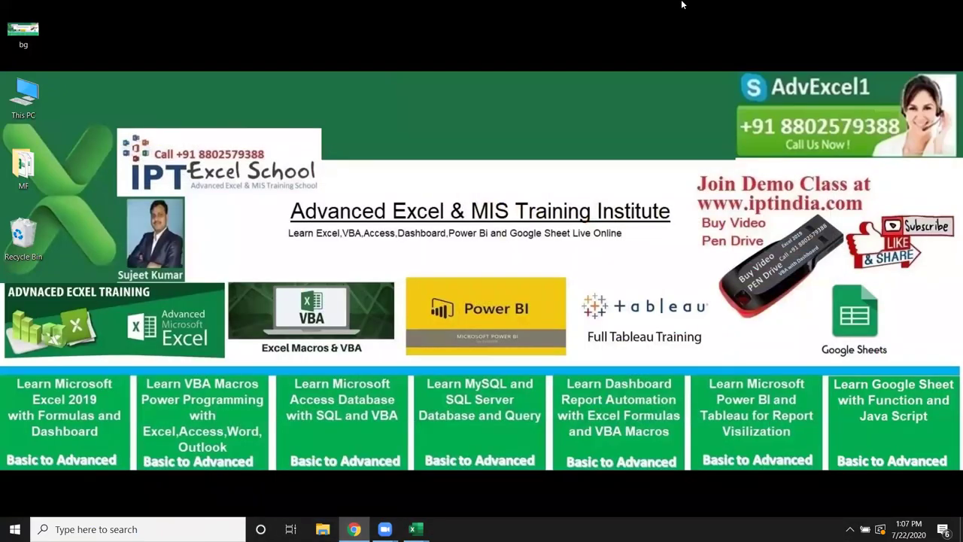